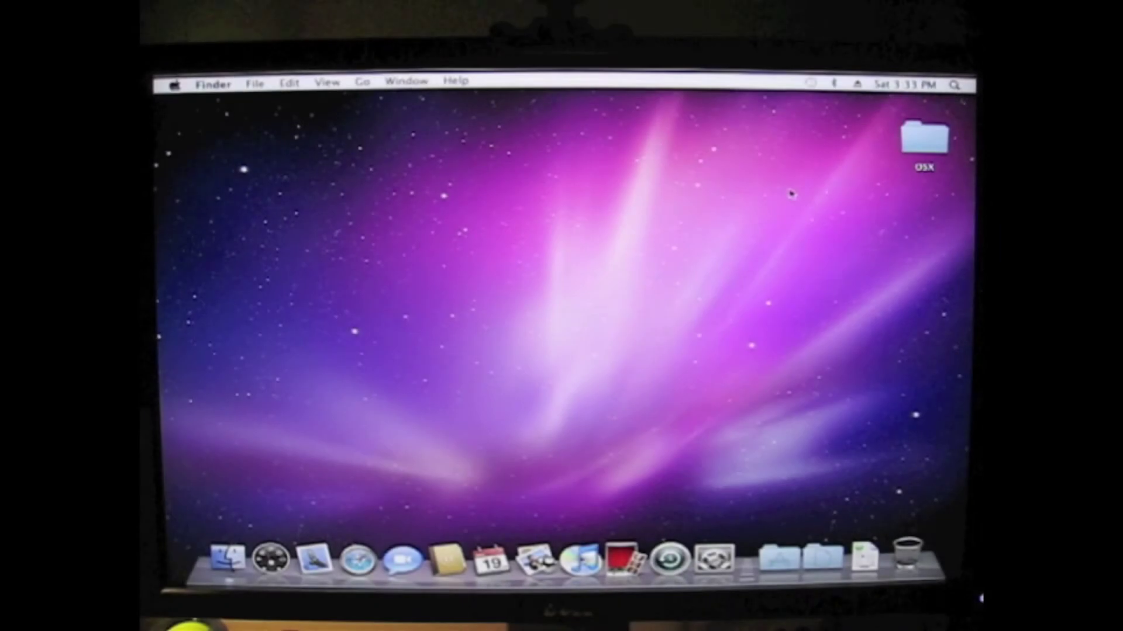
Step: Open the desktop OSX folder, enlarge its window to show every file, and launch OSX86Tools
double_click(925, 137)
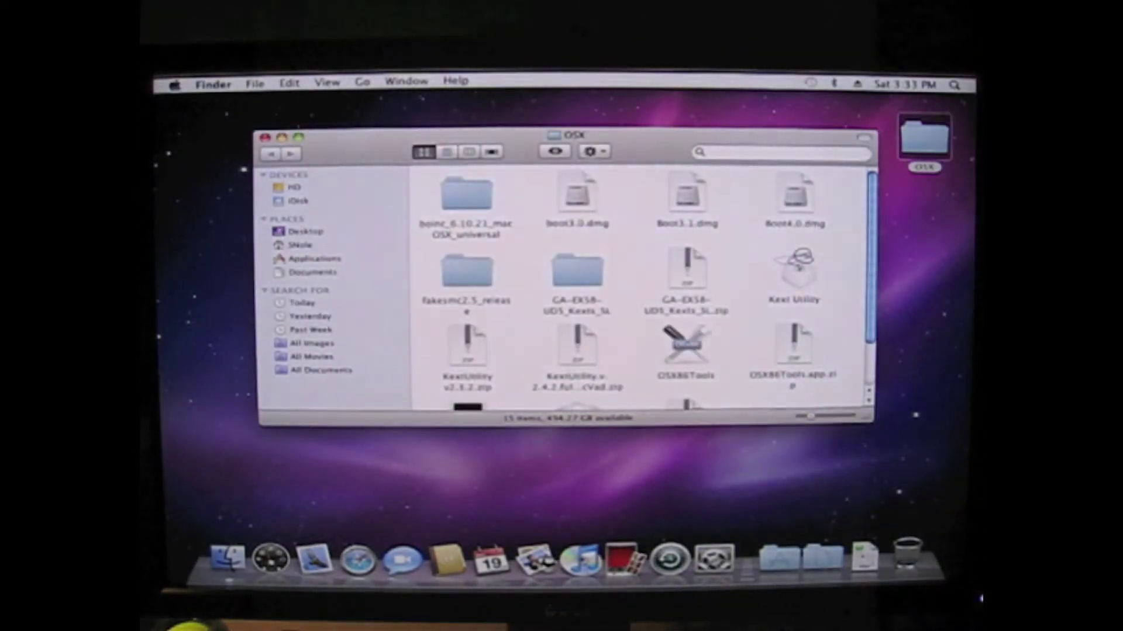
drag(870, 425, 857, 505)
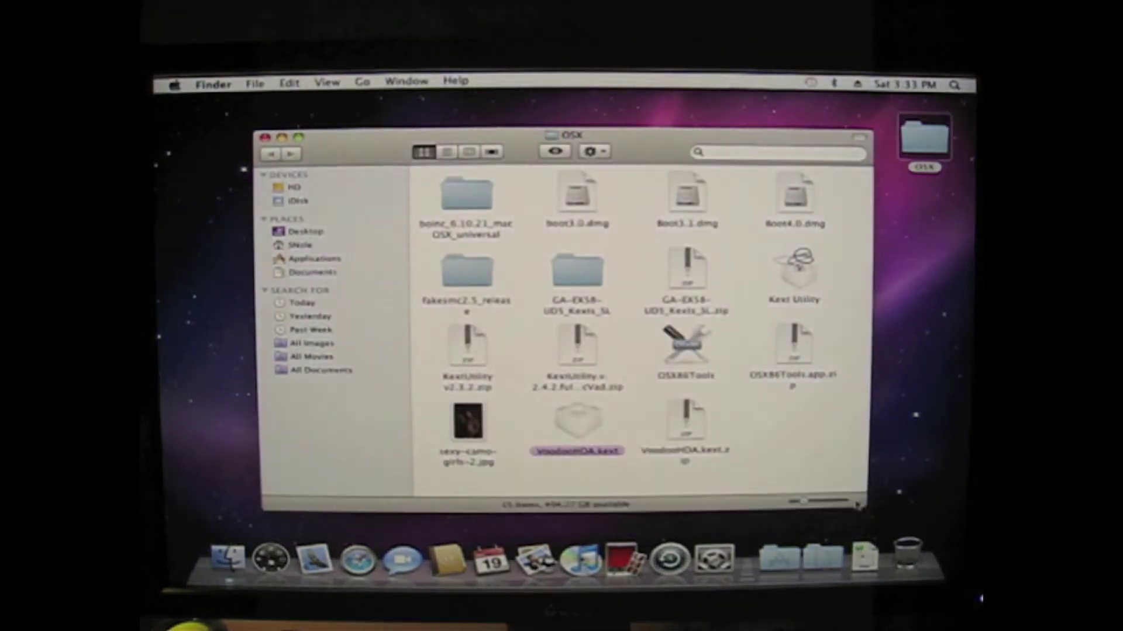
click(710, 350)
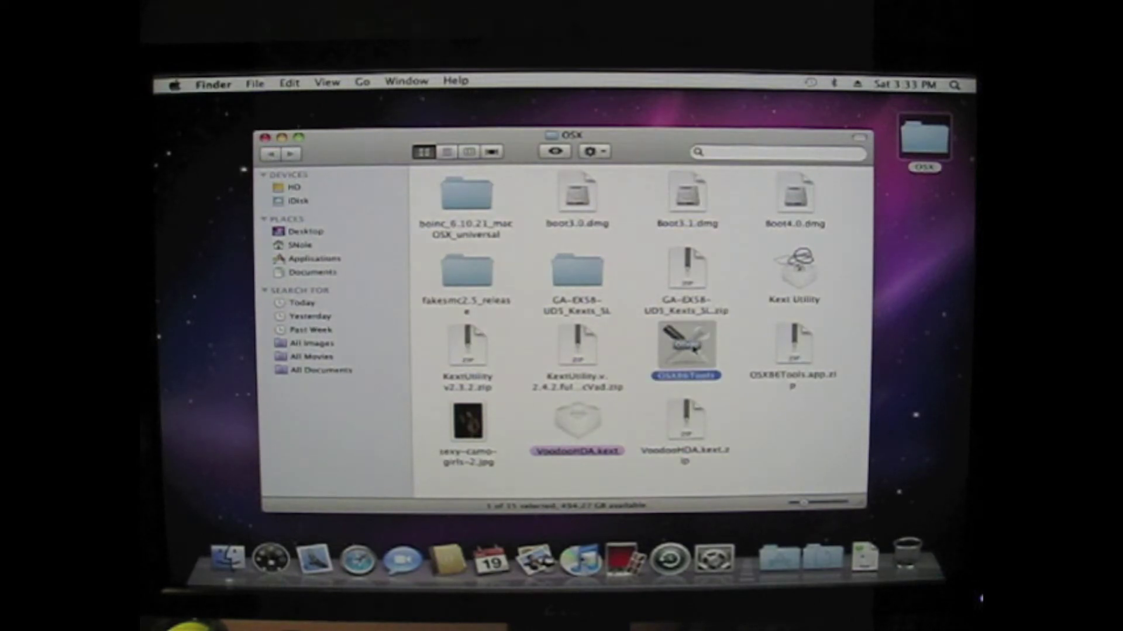
double_click(694, 350)
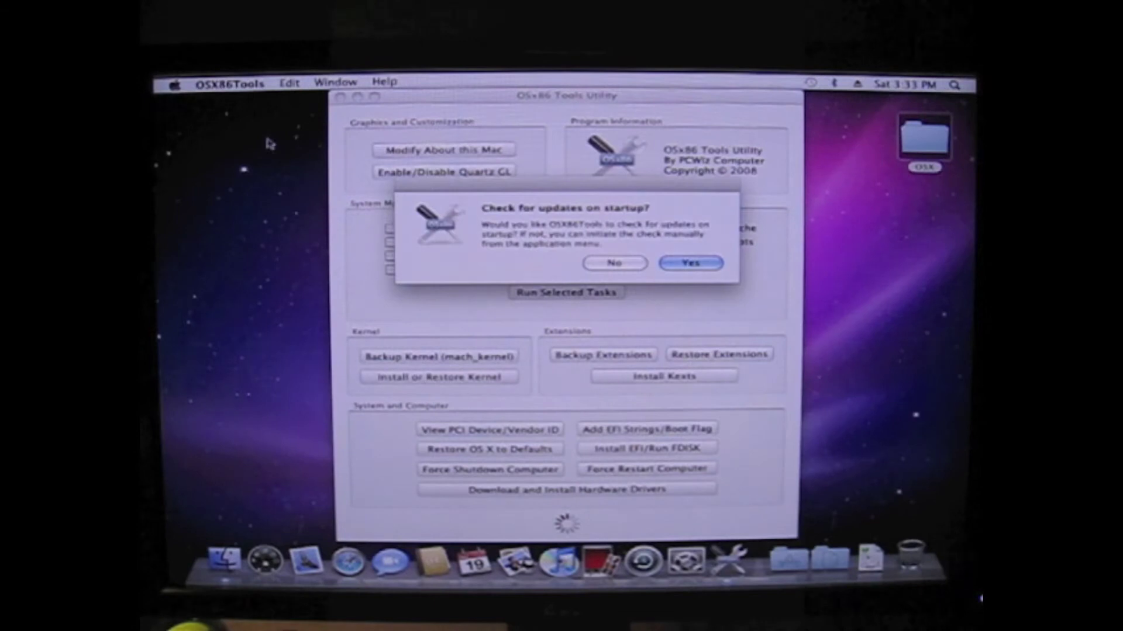
Step: Accept checking for updates at startup and open the Boot Editor for EFI strings and boot flags
click(691, 263)
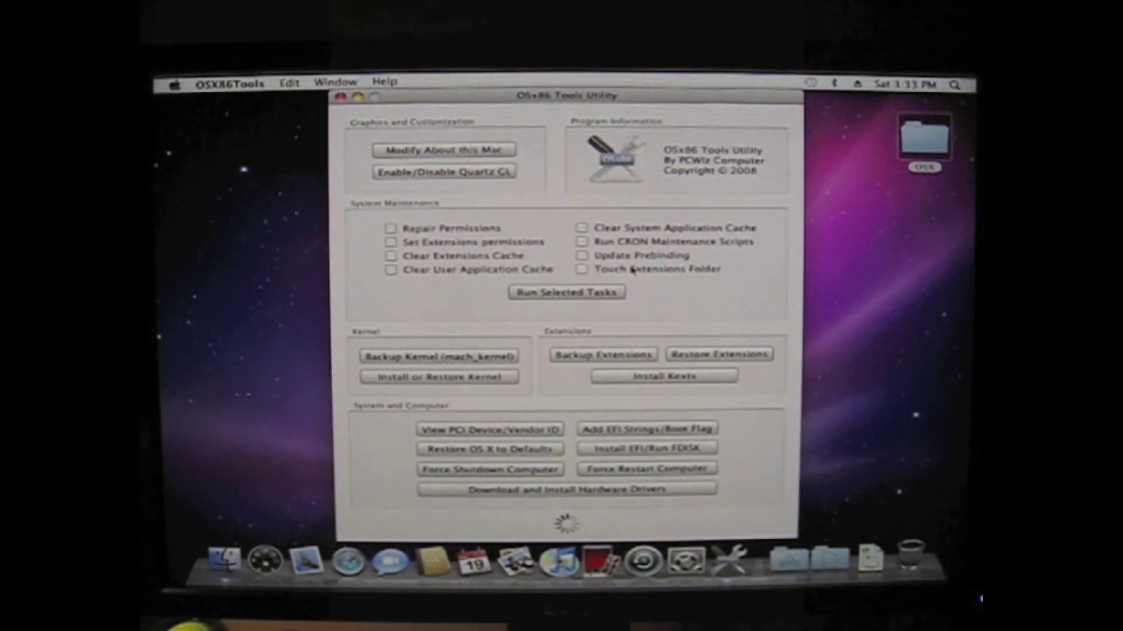
click(641, 431)
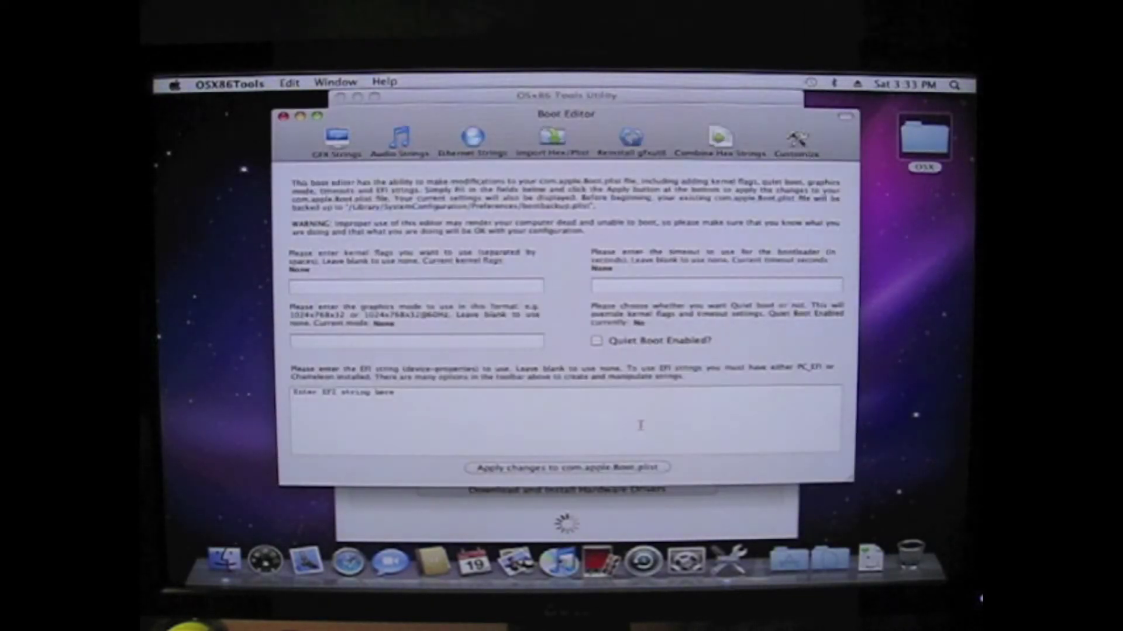
Step: In GFX String Creator, choose a Custom GeForce card and authenticate with the administrator password
click(336, 140)
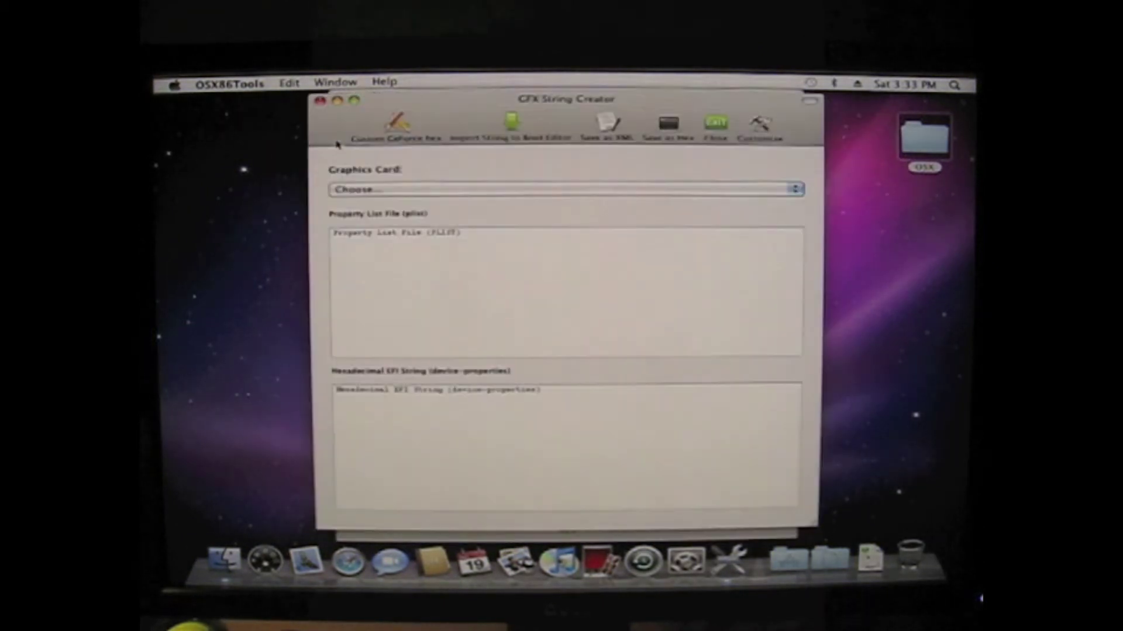
click(390, 190)
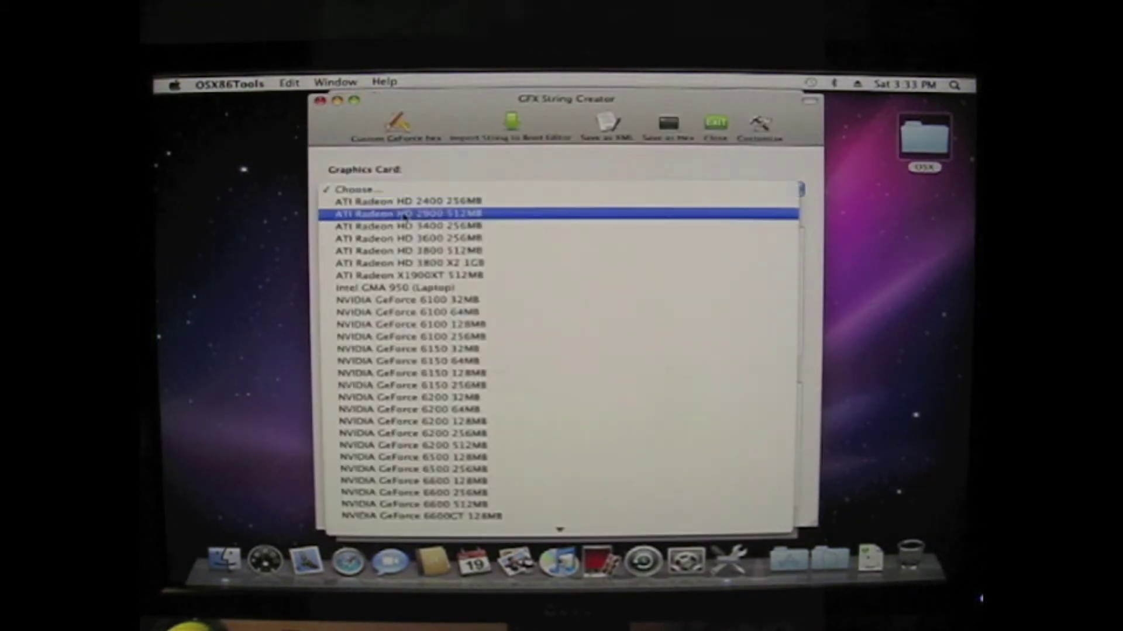
scroll(456, 257, down, 15)
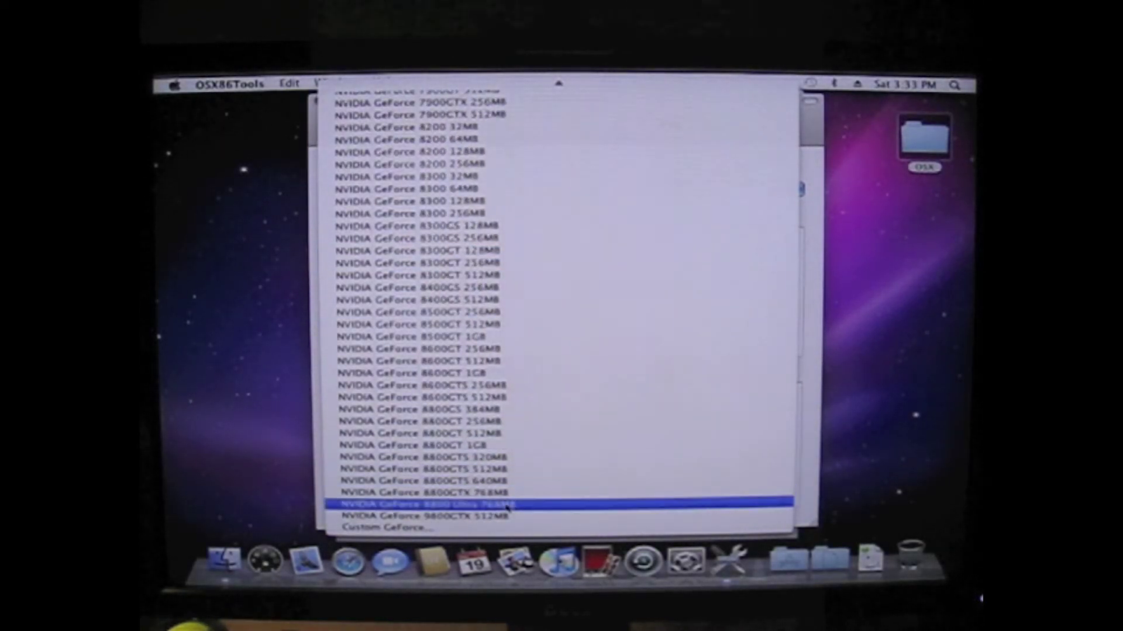
click(506, 505)
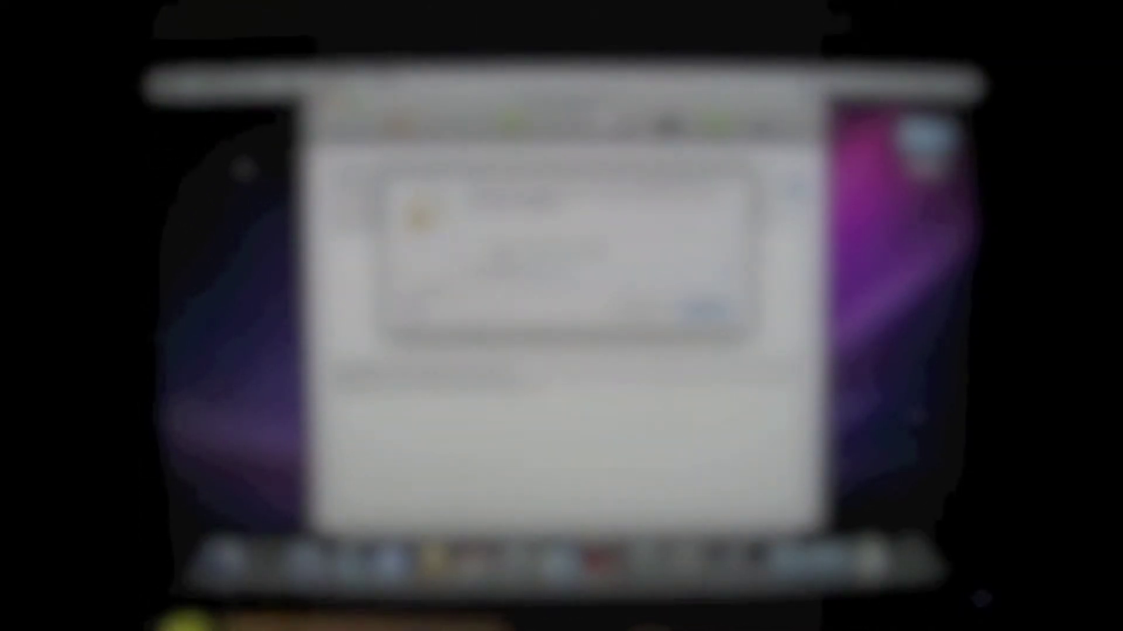
key(Return)
Step: Name the card 'nVidia GeForce 9600 GT', set its VRAM and DVI-I / DVI-I outputs, and import the string
text(nVidia )
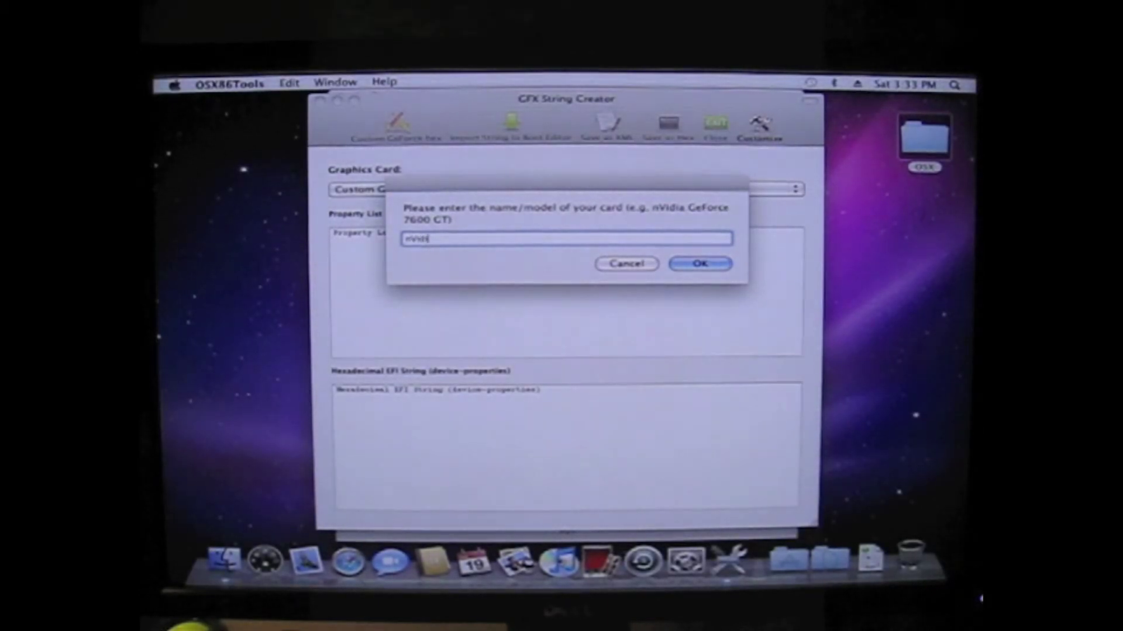
text(GeForce)
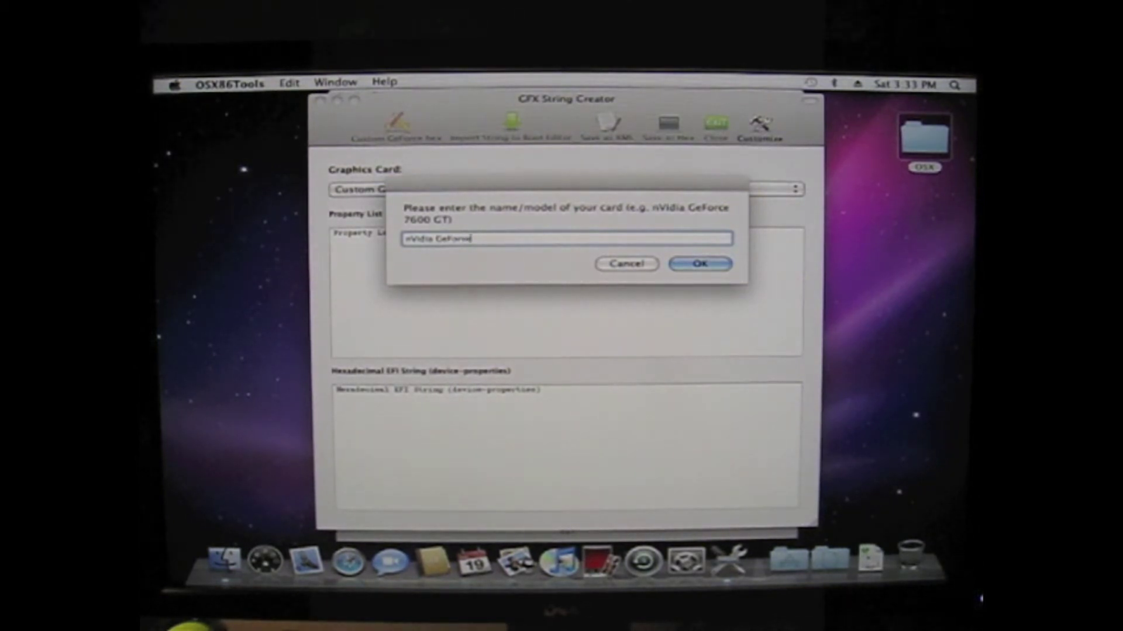
text( 9600 GT)
click(697, 265)
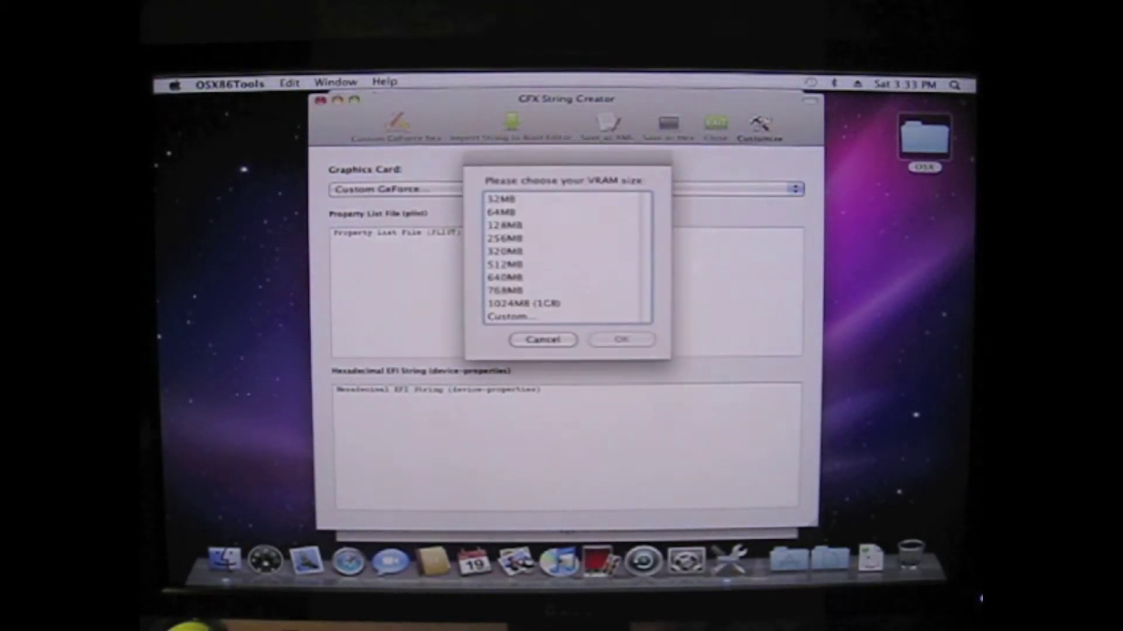
click(513, 260)
click(619, 338)
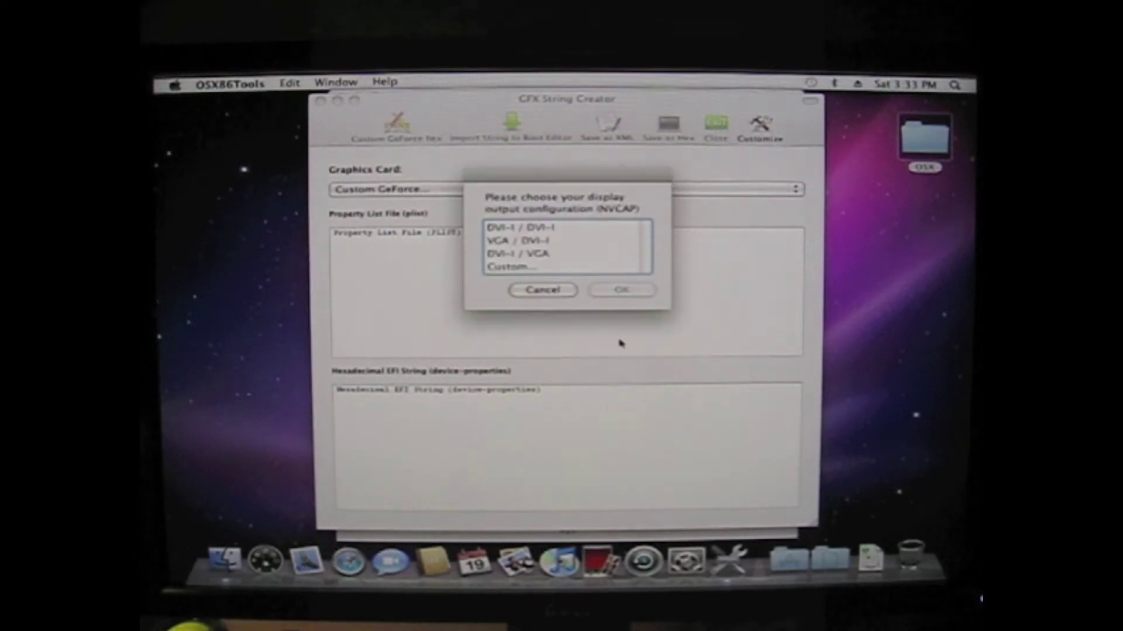
click(541, 229)
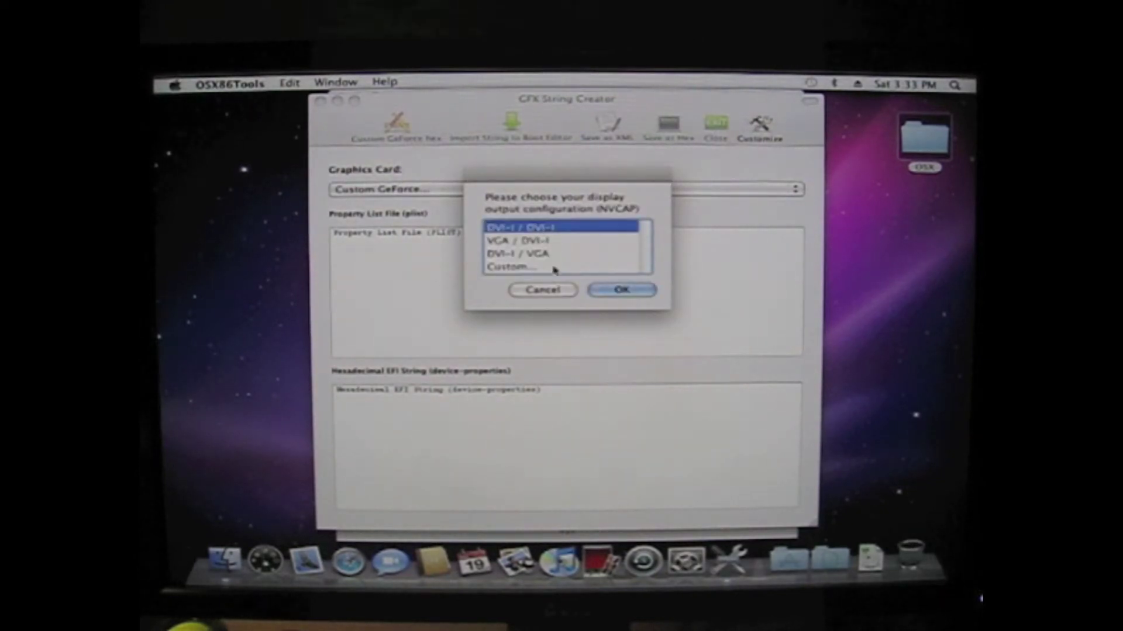
click(619, 290)
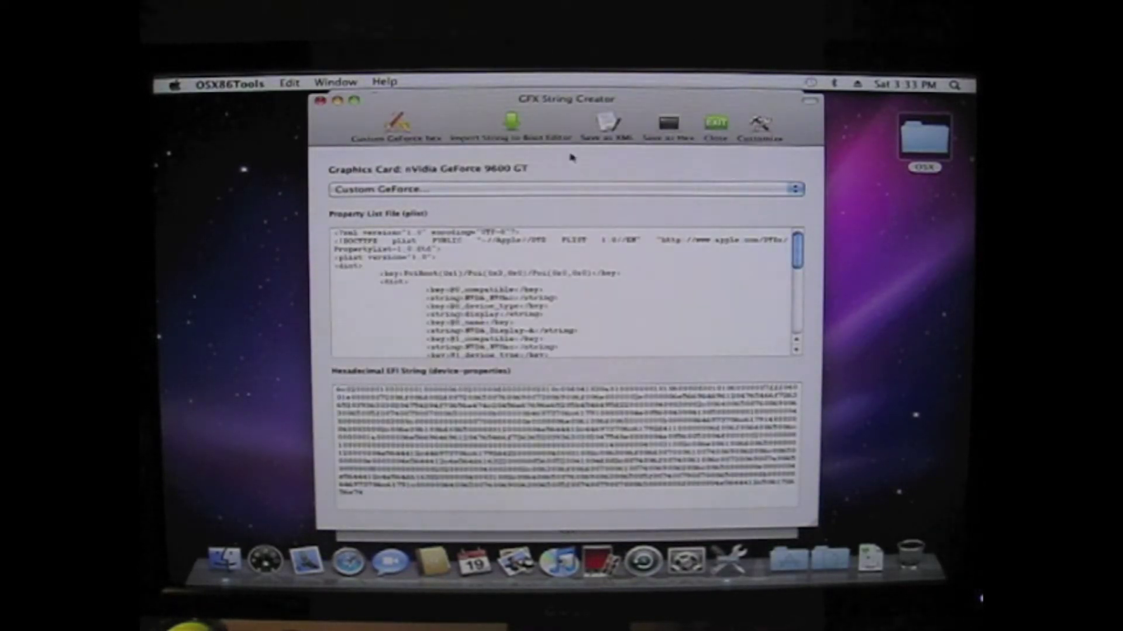
click(512, 123)
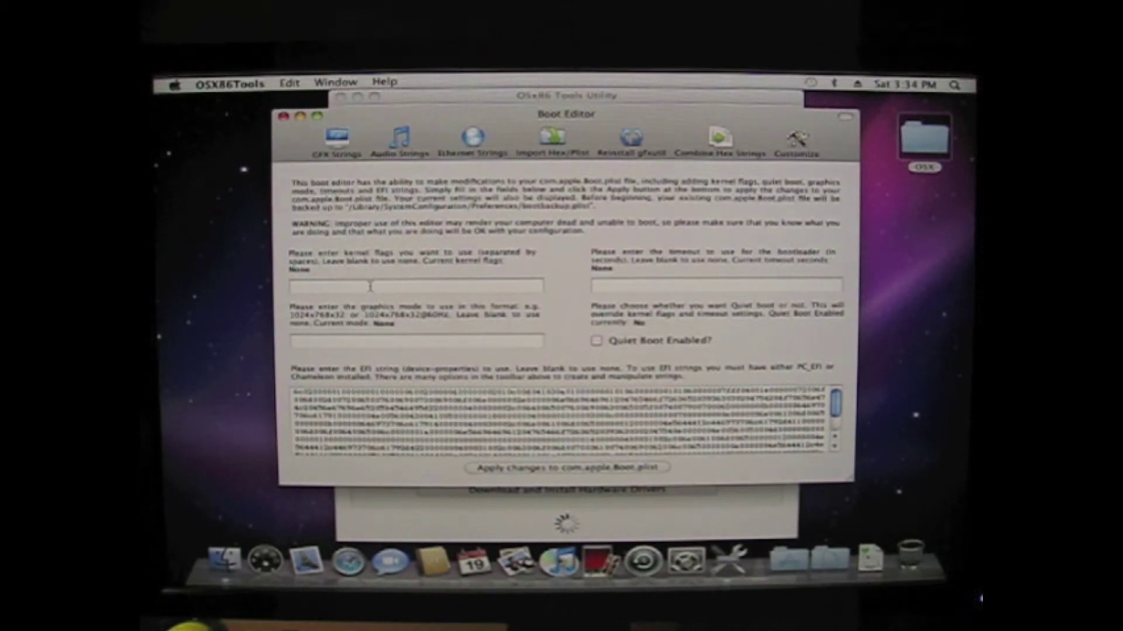
Step: Set graphics mode 1920x1200x32@60Hz, apply it to com.apple.Boot.plist, and restart
click(368, 342)
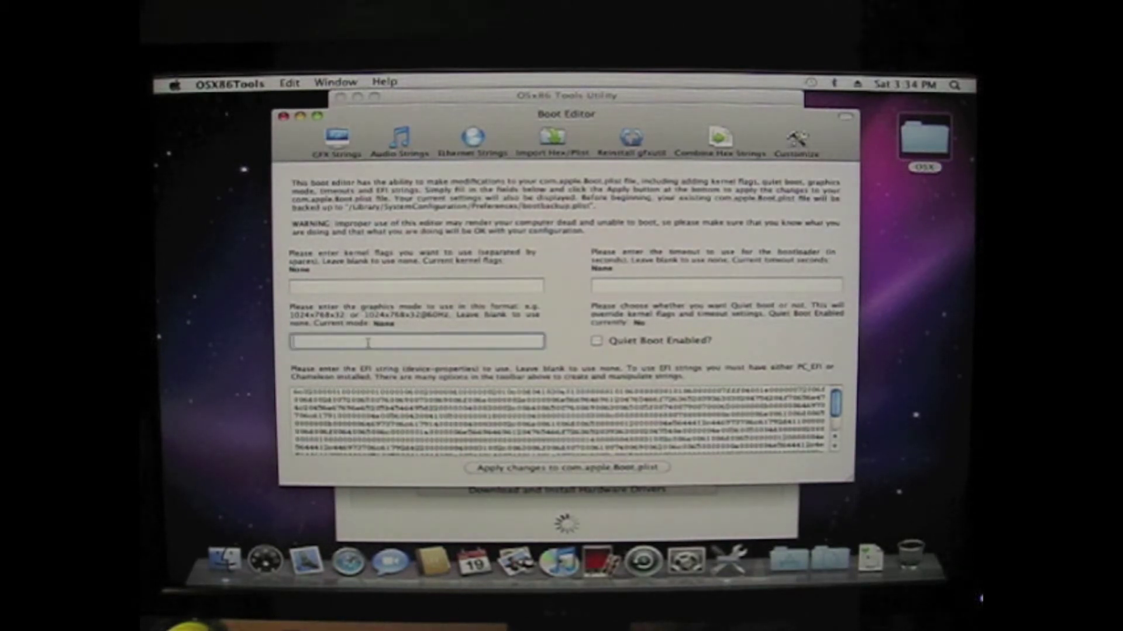
text(1920x1200x)
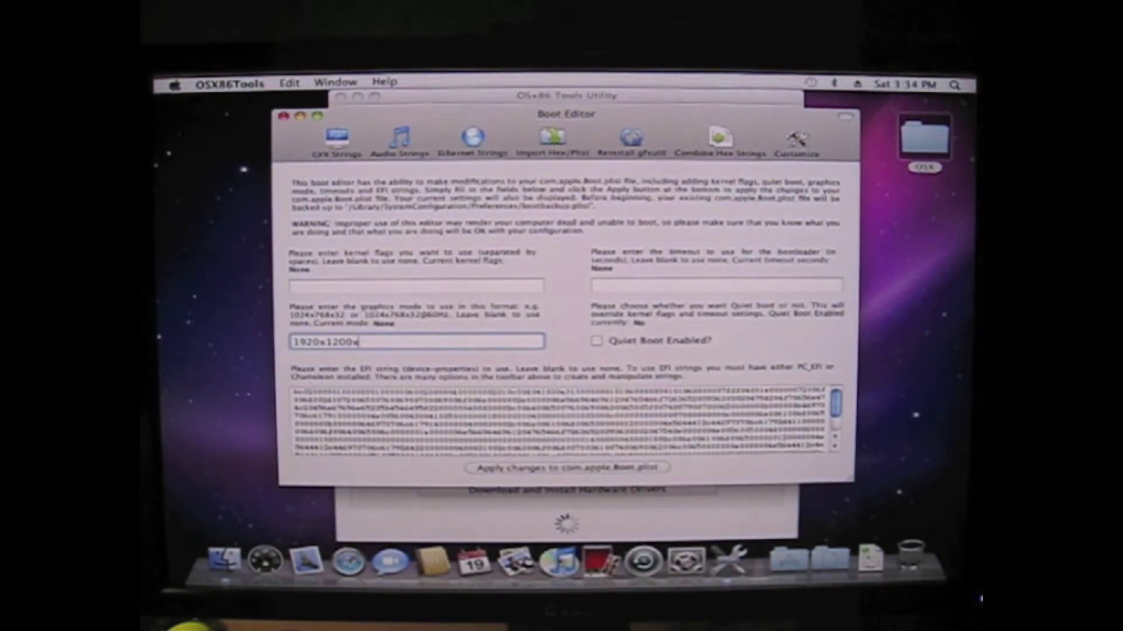
text(32)
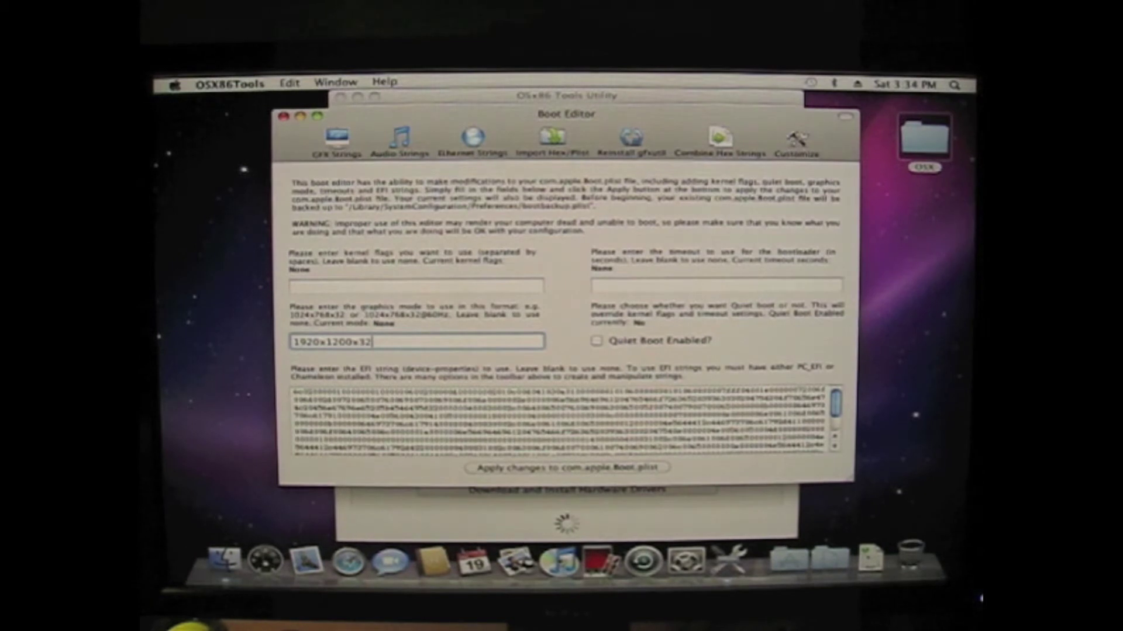
text(@60Hz)
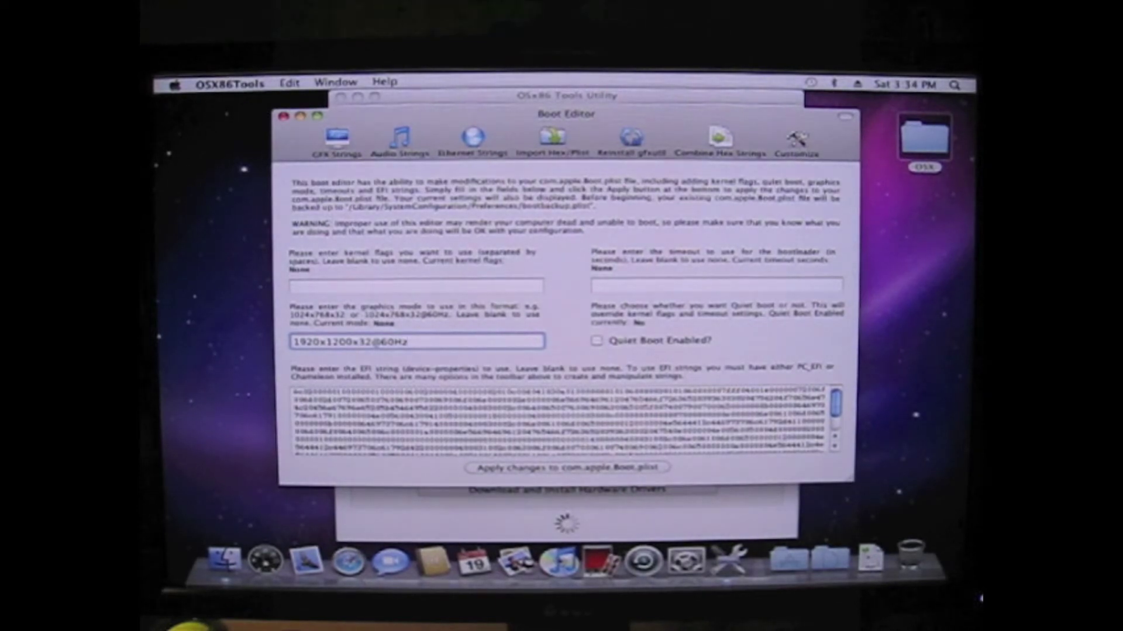
click(553, 469)
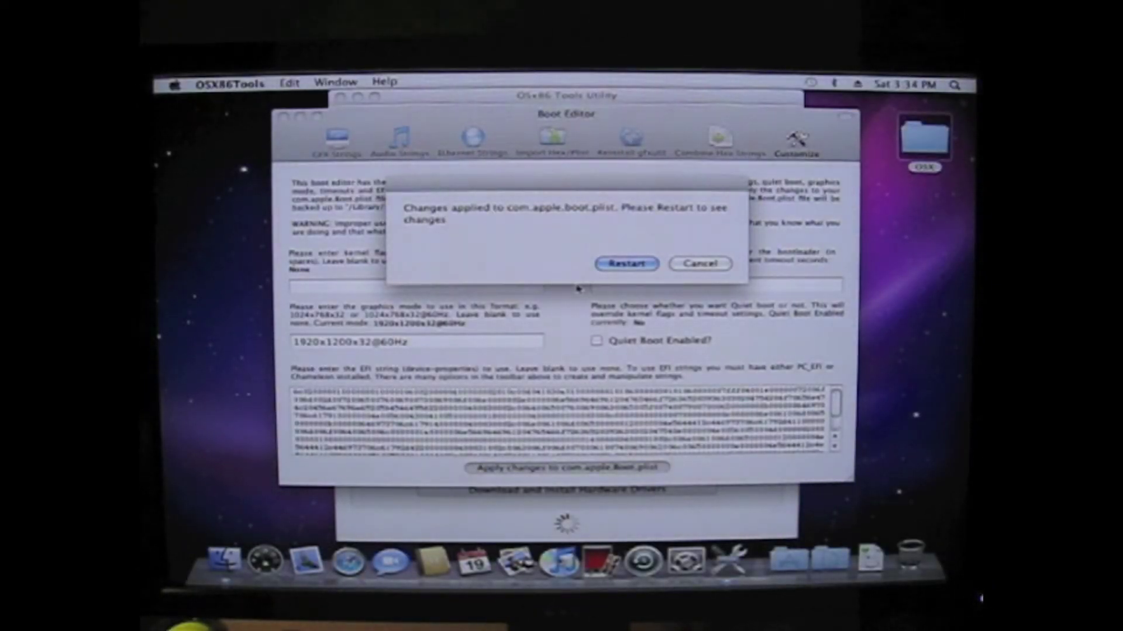
click(624, 264)
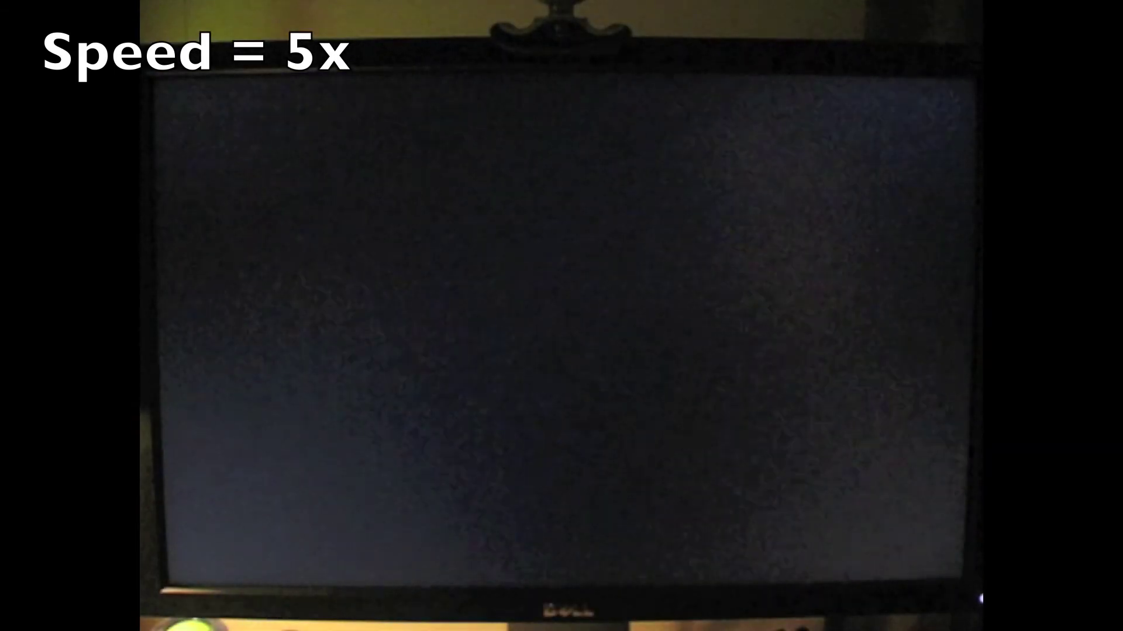
Step: Dismiss the changes-applied dialog so the restart takes effect
key(Escape)
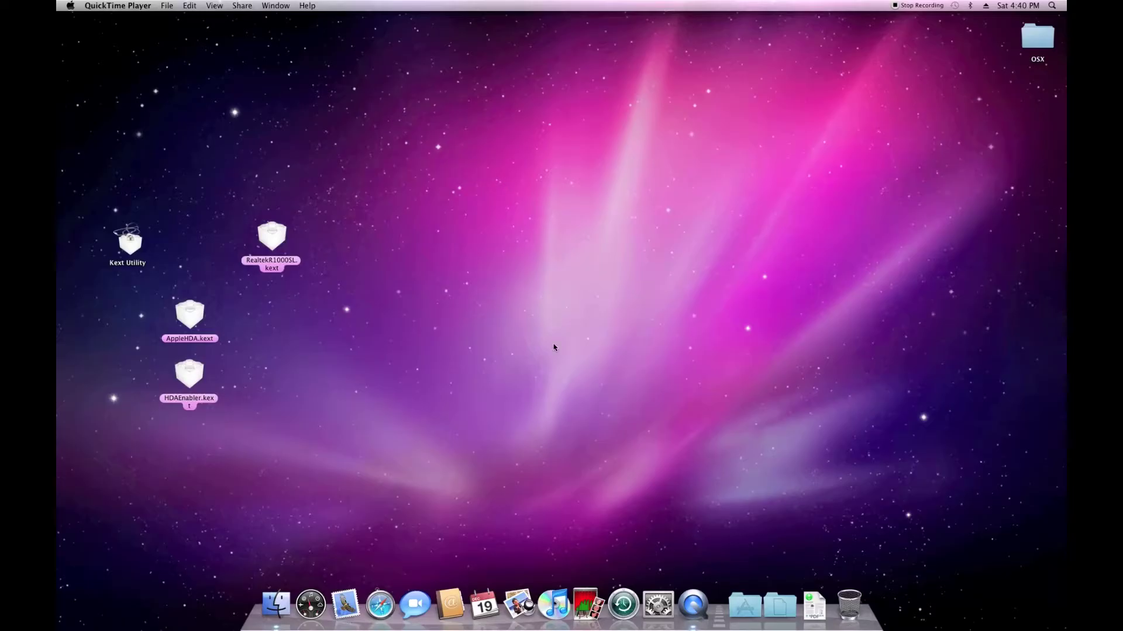
Step: Check the Sound preferences' output and input devices, then return to all preferences
click(658, 604)
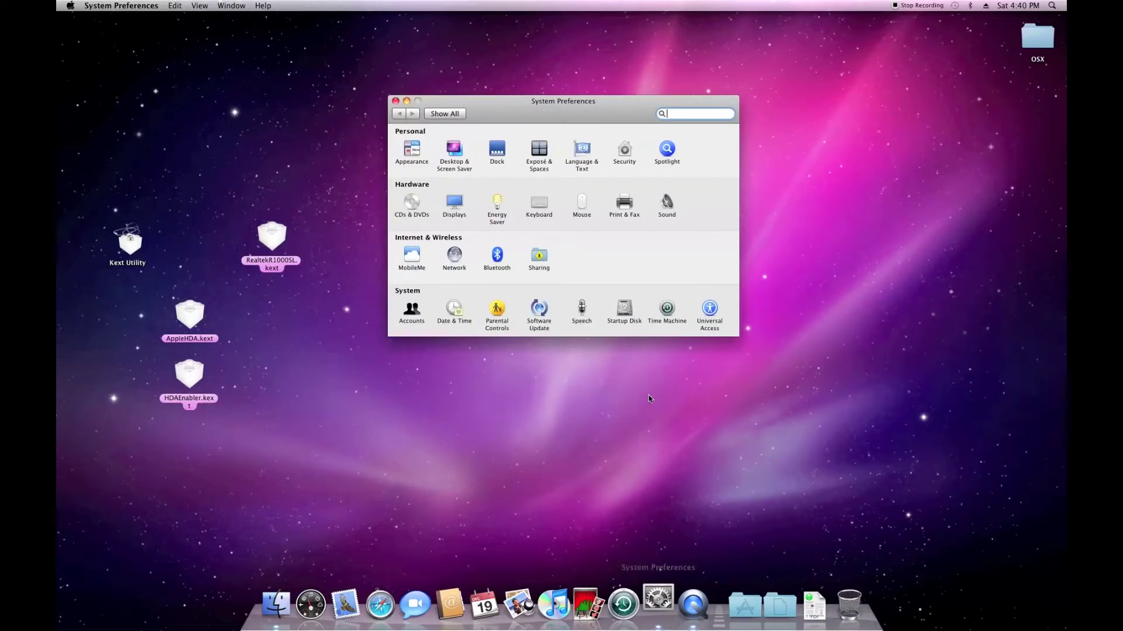
click(666, 206)
click(577, 142)
click(607, 146)
click(566, 146)
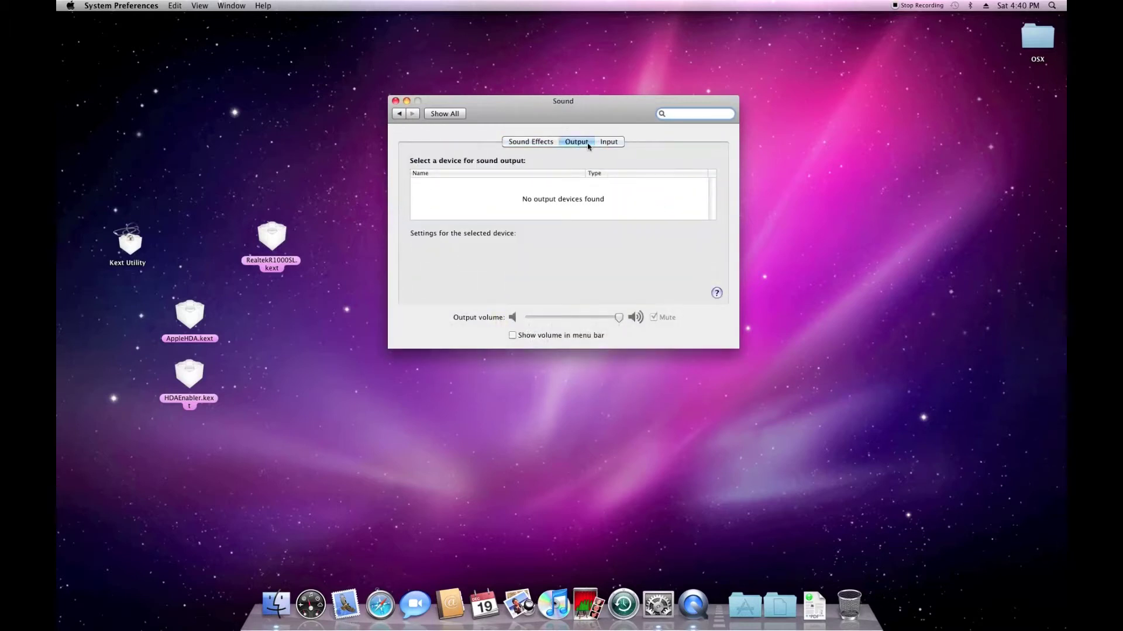
click(440, 114)
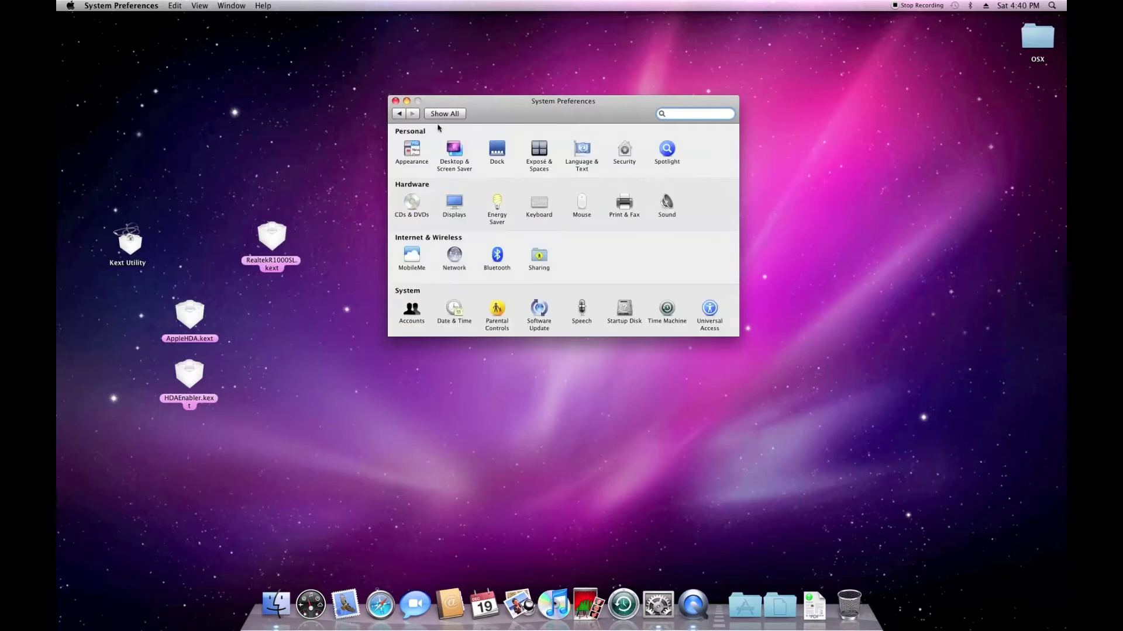
Step: Inspect the disconnected FireWire service in Network settings, then close the window
click(455, 248)
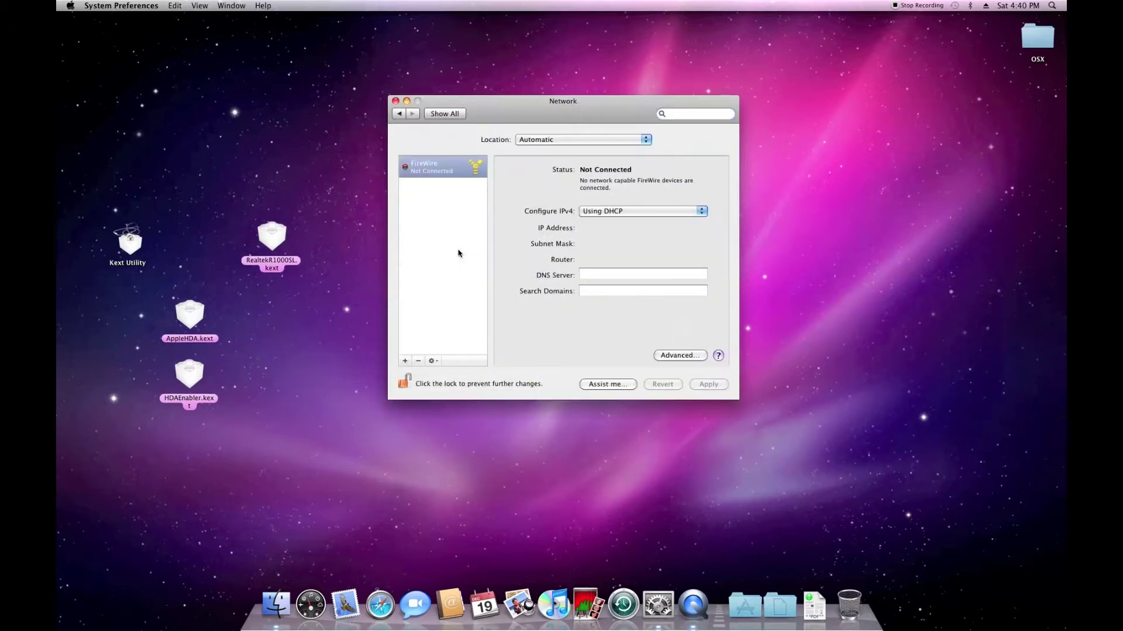
click(433, 170)
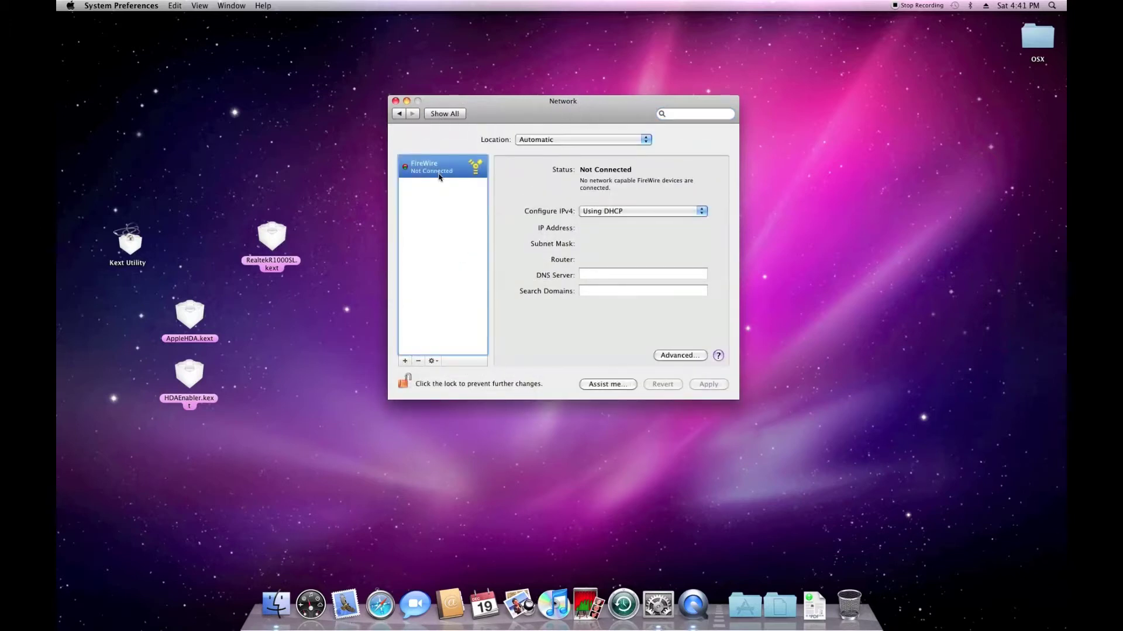
click(395, 102)
Step: Install AppleHDA.kext and HDAEnabler.kext with Kext Utility, then quit it when finished
drag(150, 298, 224, 410)
drag(193, 318, 130, 241)
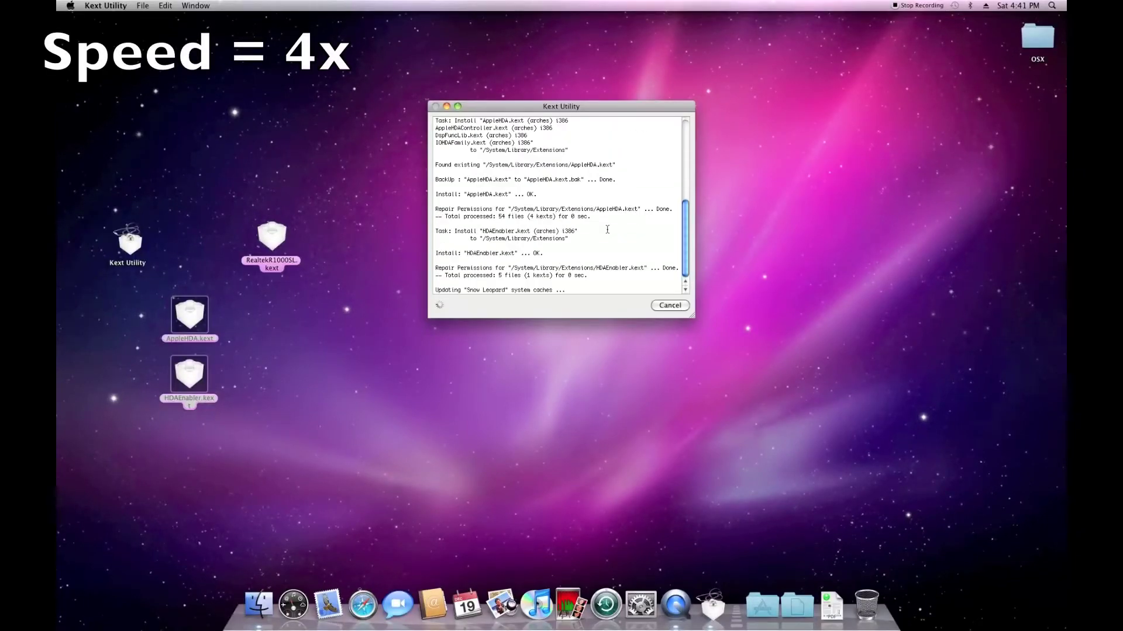
click(669, 305)
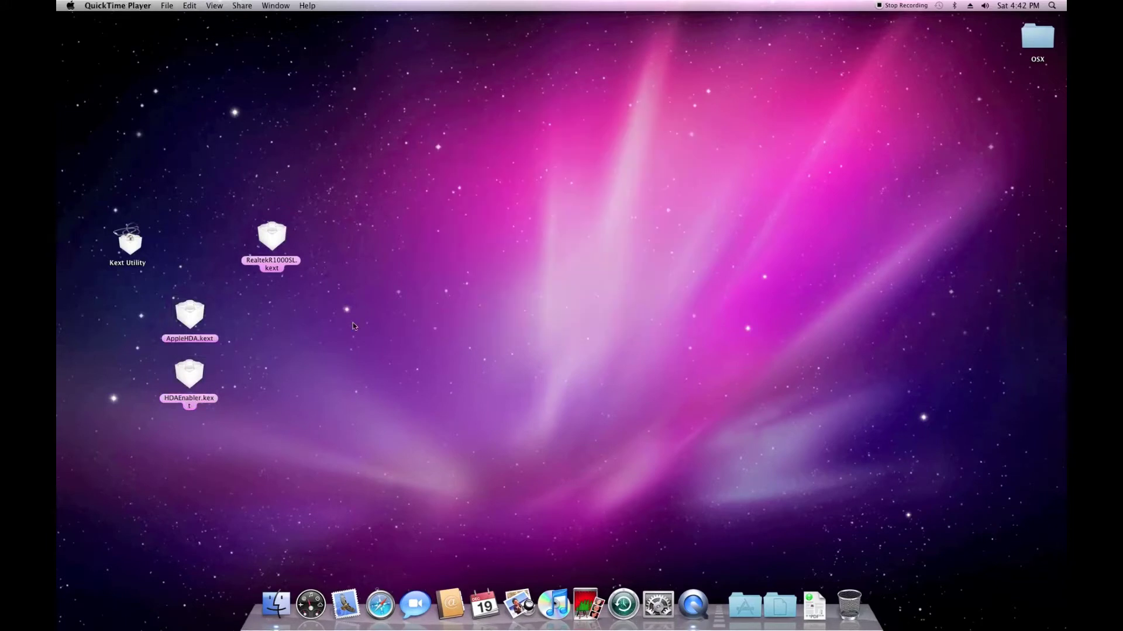
Step: Confirm Sound lists Line Out, Digital Out and microphone inputs, then return to Show All
click(658, 604)
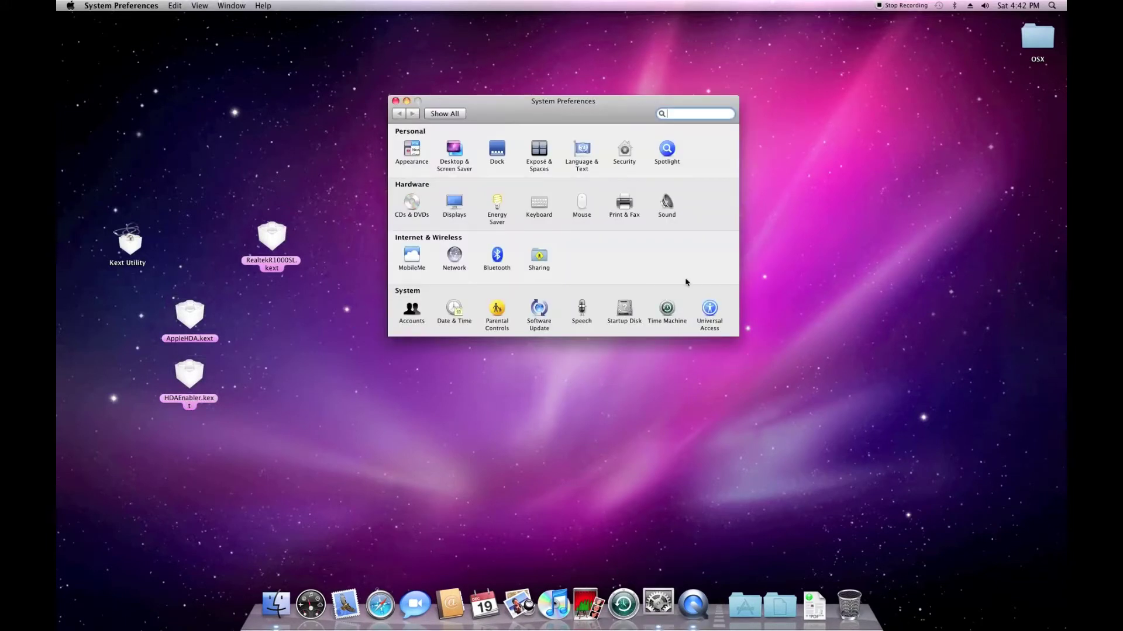
click(665, 201)
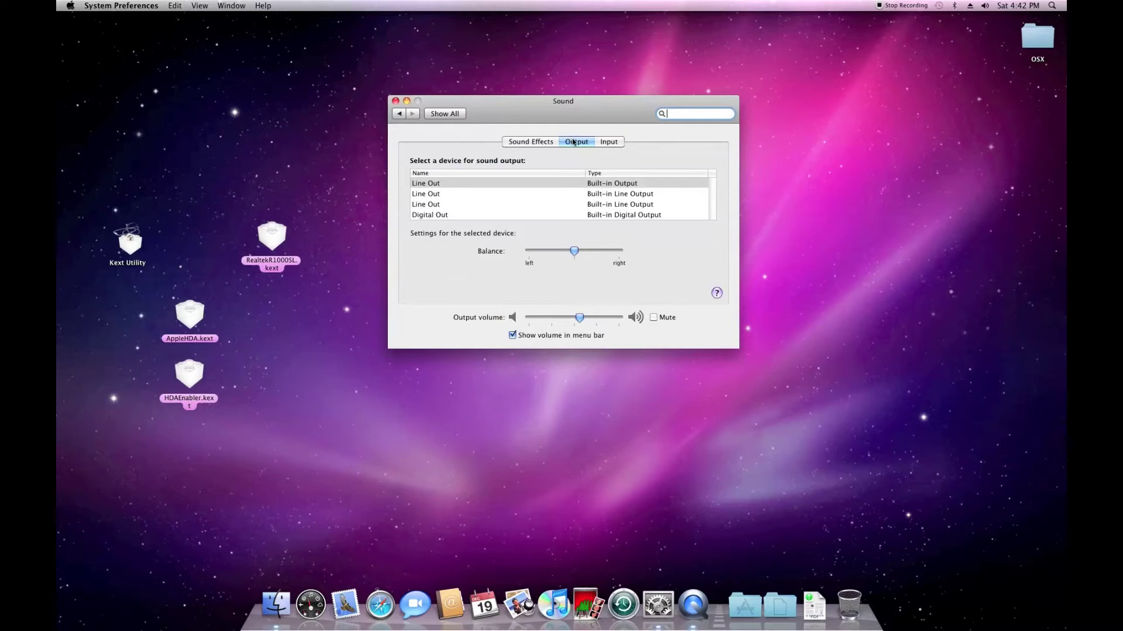
click(606, 143)
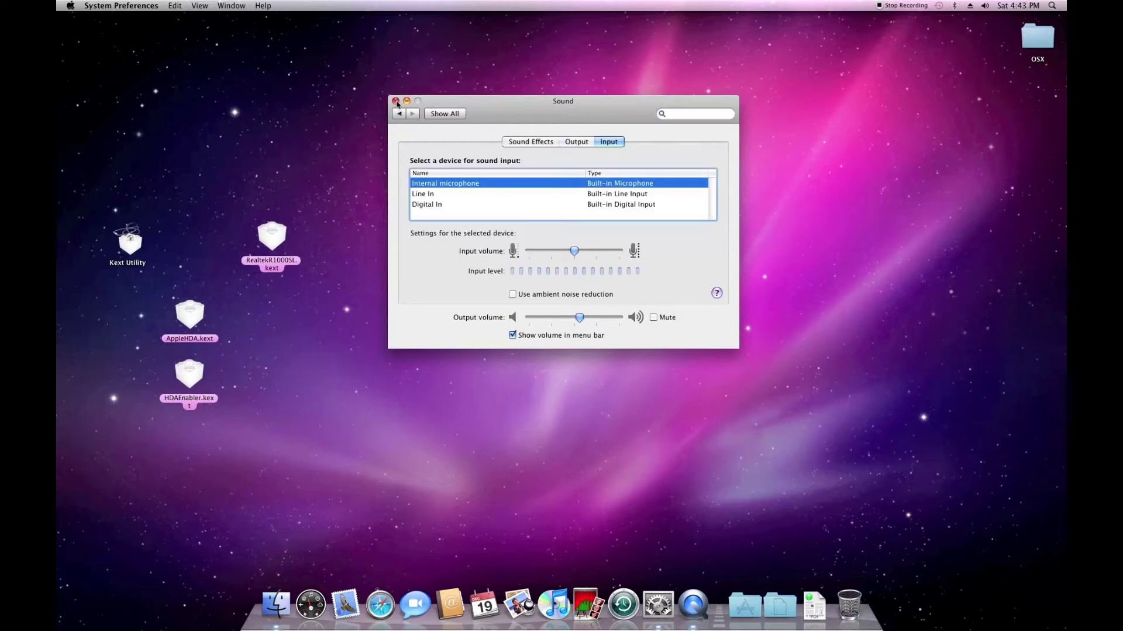
click(444, 113)
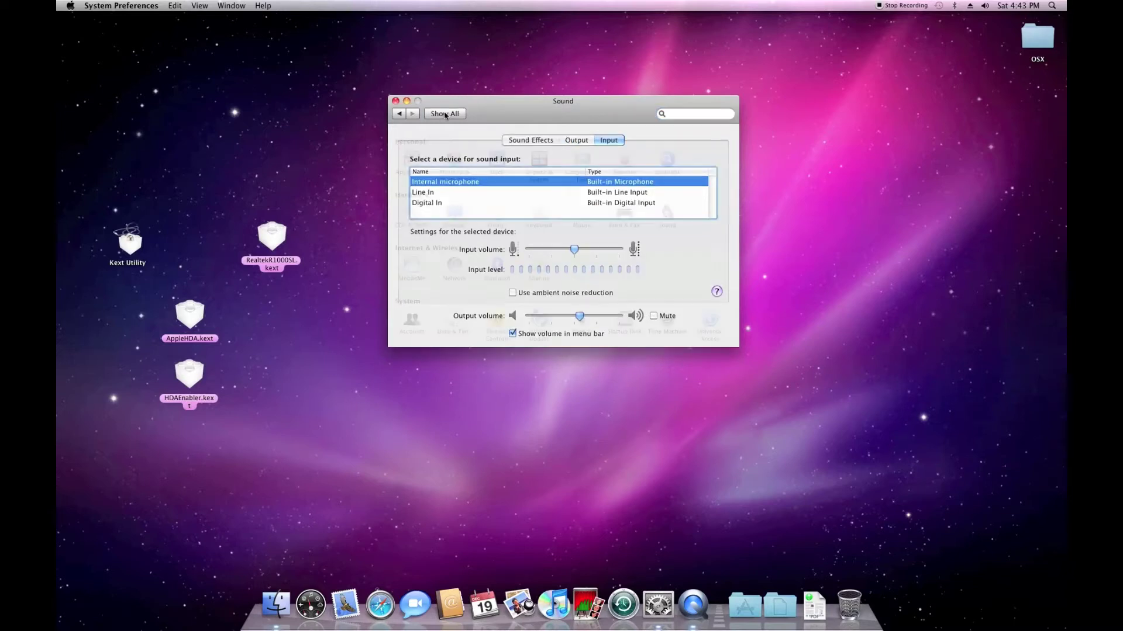
Step: Note Network has no Ethernet service, then install RealtekR1000SL.kext with Kext Utility and quit
click(460, 260)
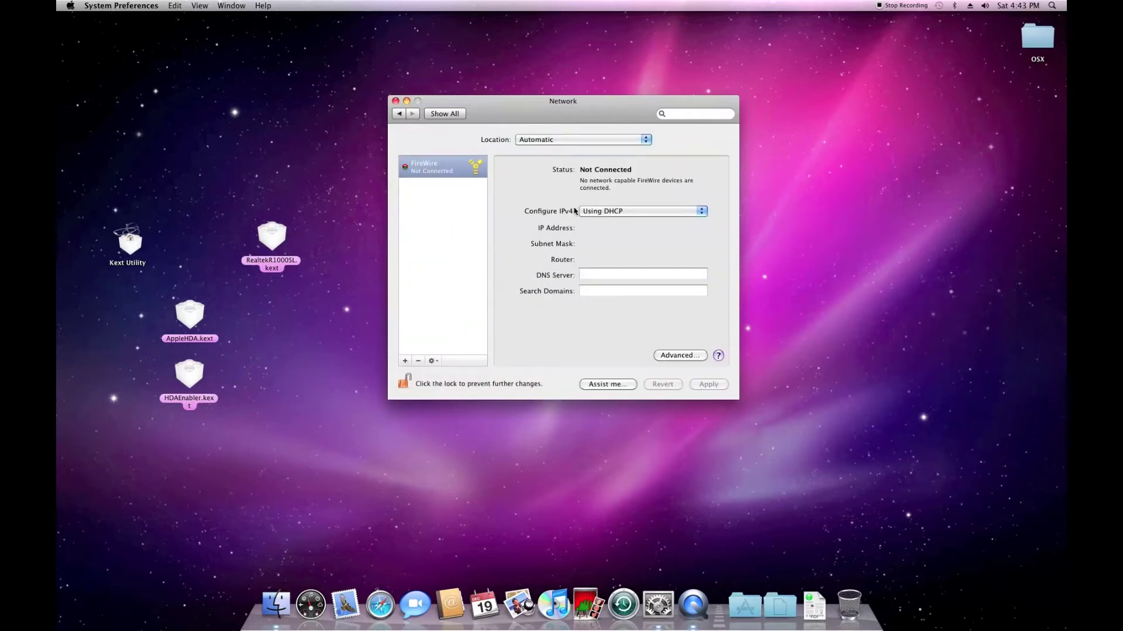
click(396, 101)
drag(285, 244, 131, 247)
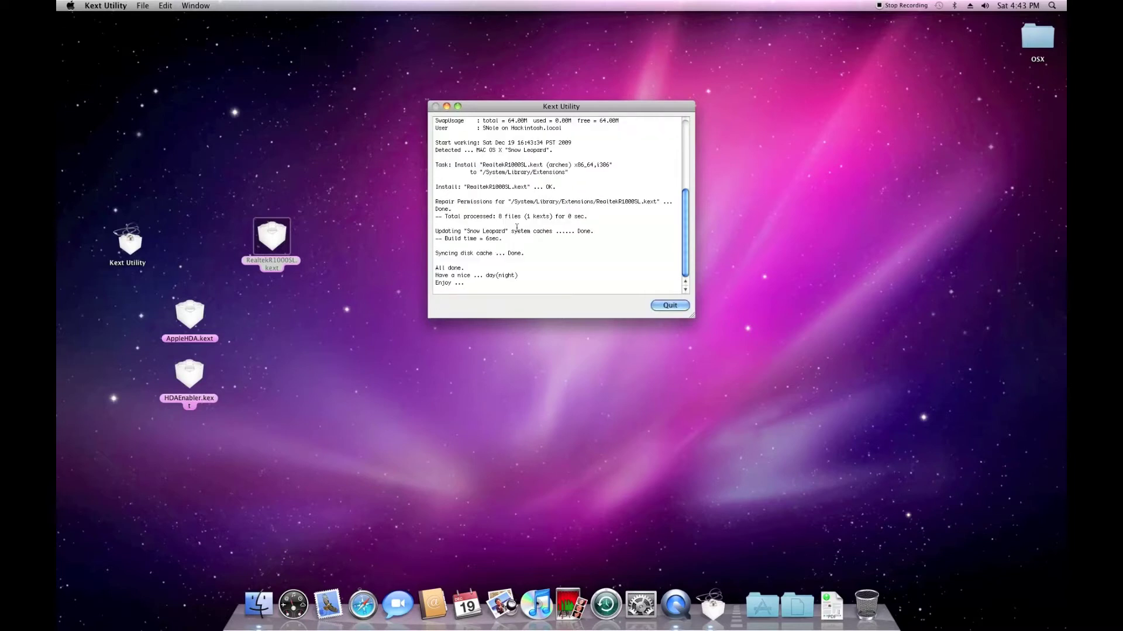
click(658, 305)
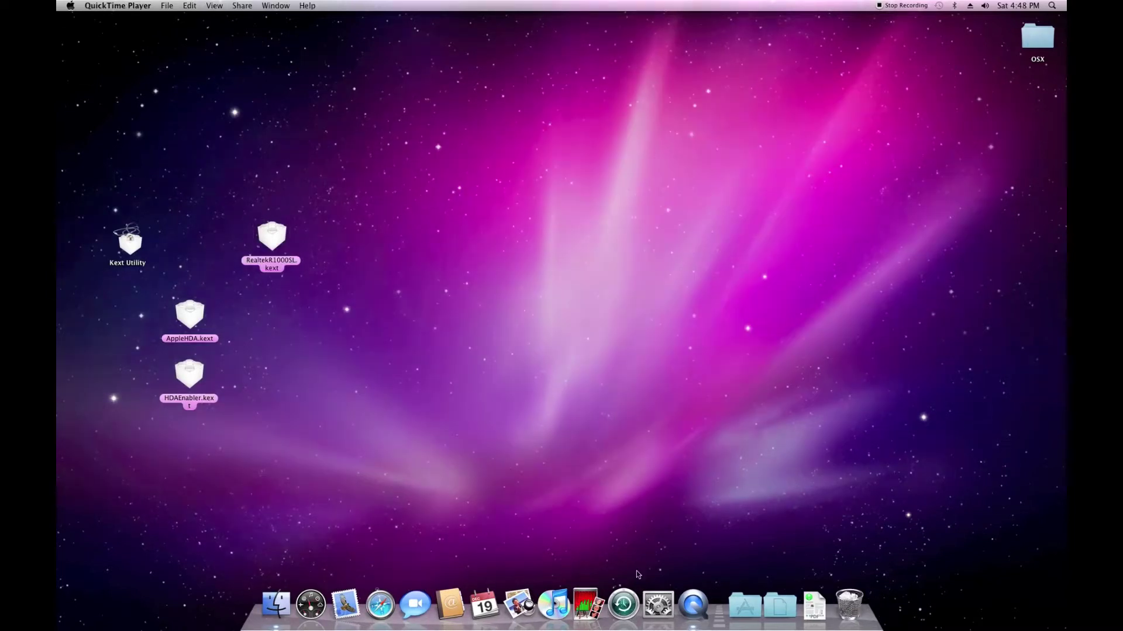
Step: In Network preferences, compare adapters en1 and en0, settling on the connected en0 Ethernet
click(658, 605)
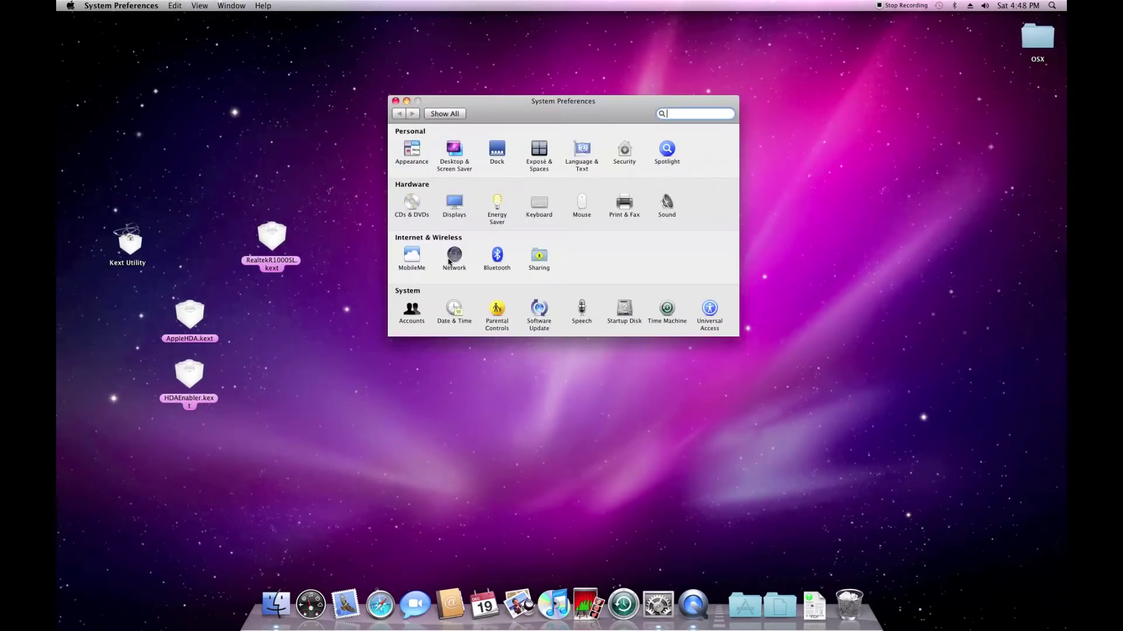
click(450, 257)
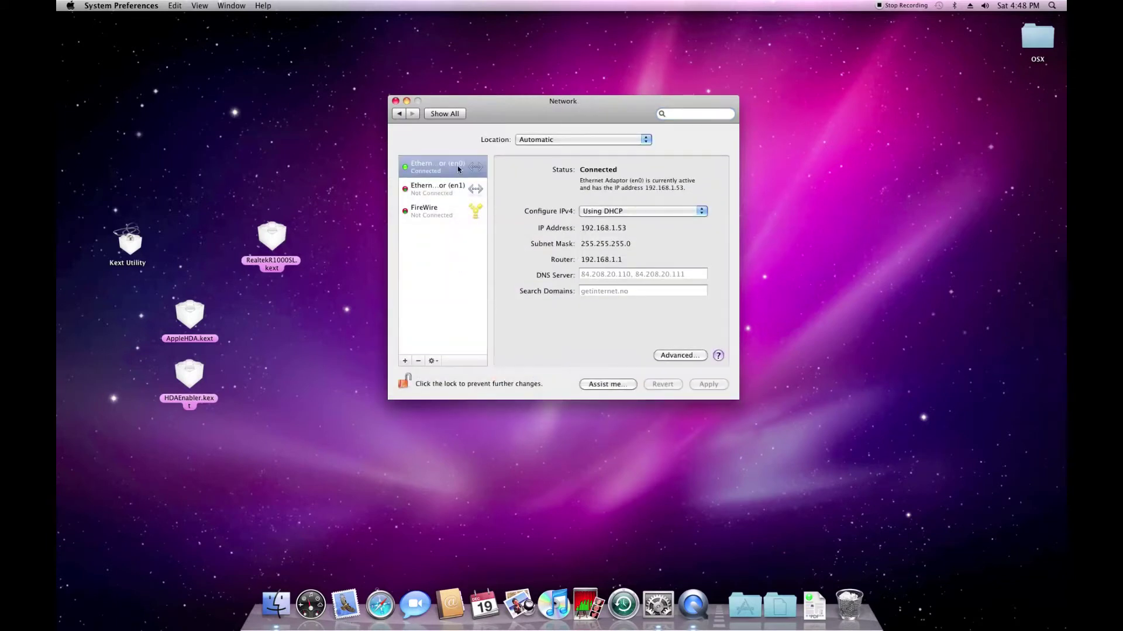
click(453, 191)
click(452, 173)
click(452, 185)
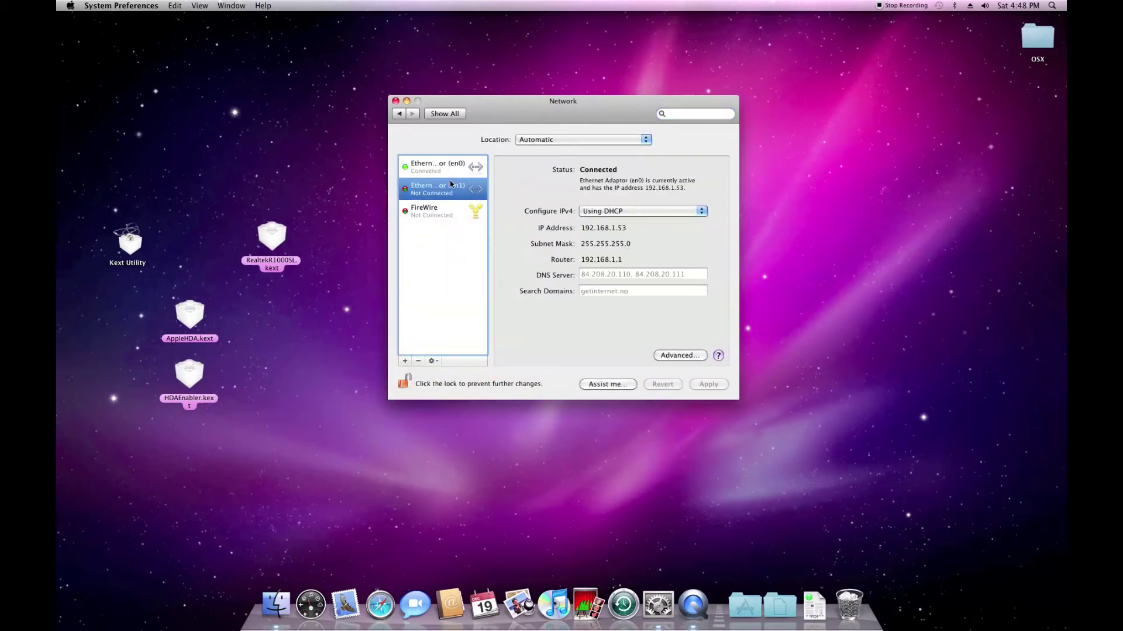
click(453, 166)
Step: Review en0's advanced DNS, WINS, 802.1X, Proxies and Ethernet tabs, cancel, and close Network
click(664, 354)
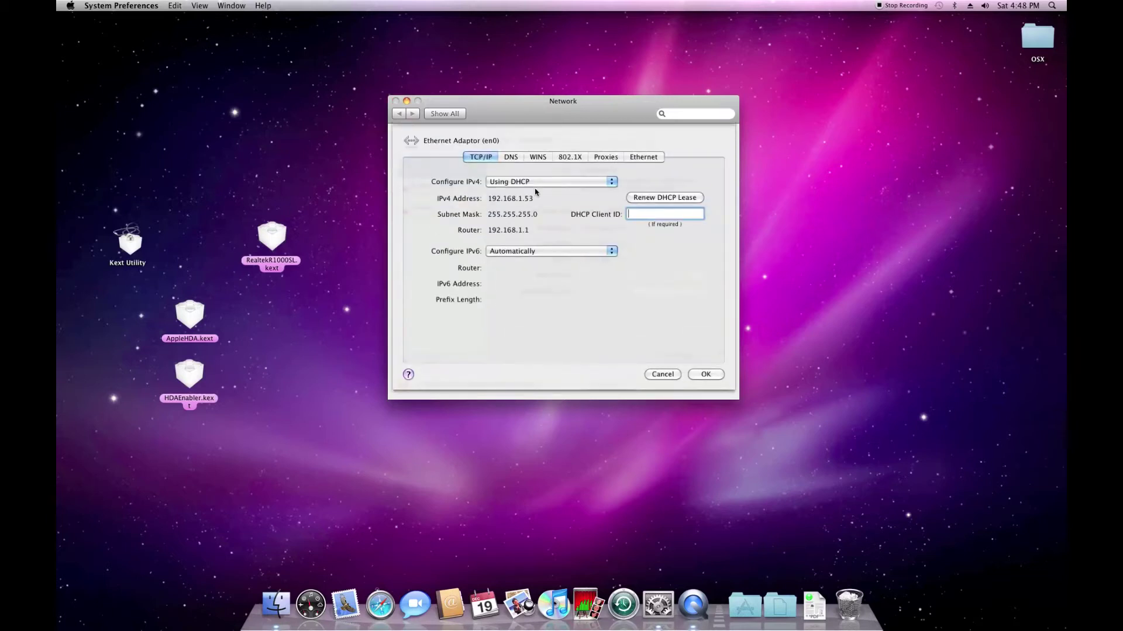
click(508, 158)
click(538, 158)
click(566, 158)
click(605, 158)
click(642, 158)
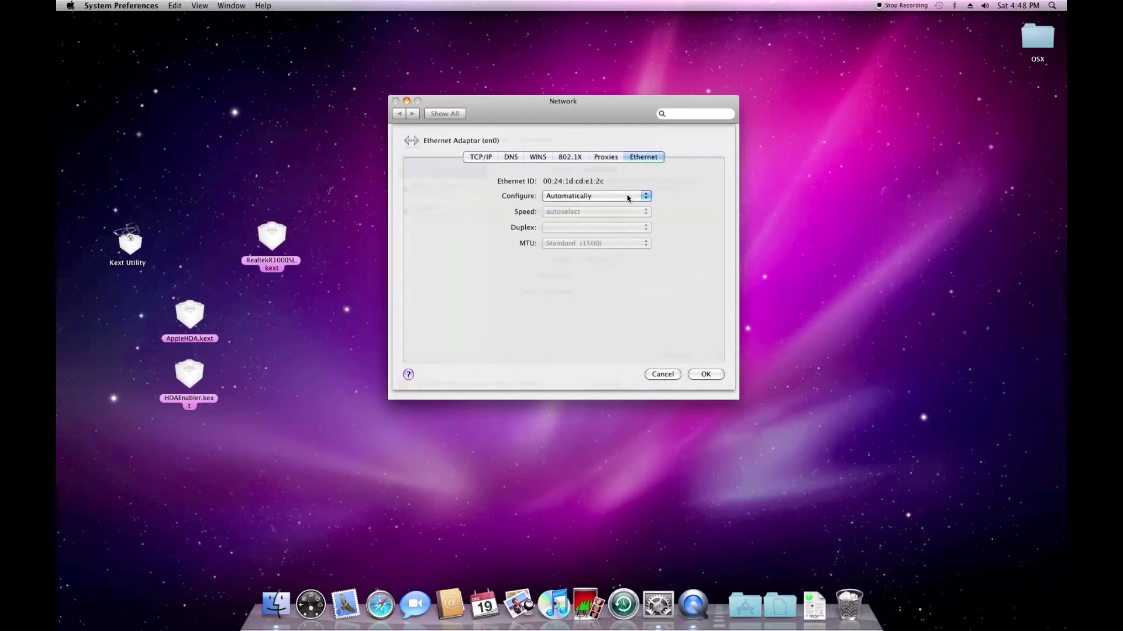
click(662, 375)
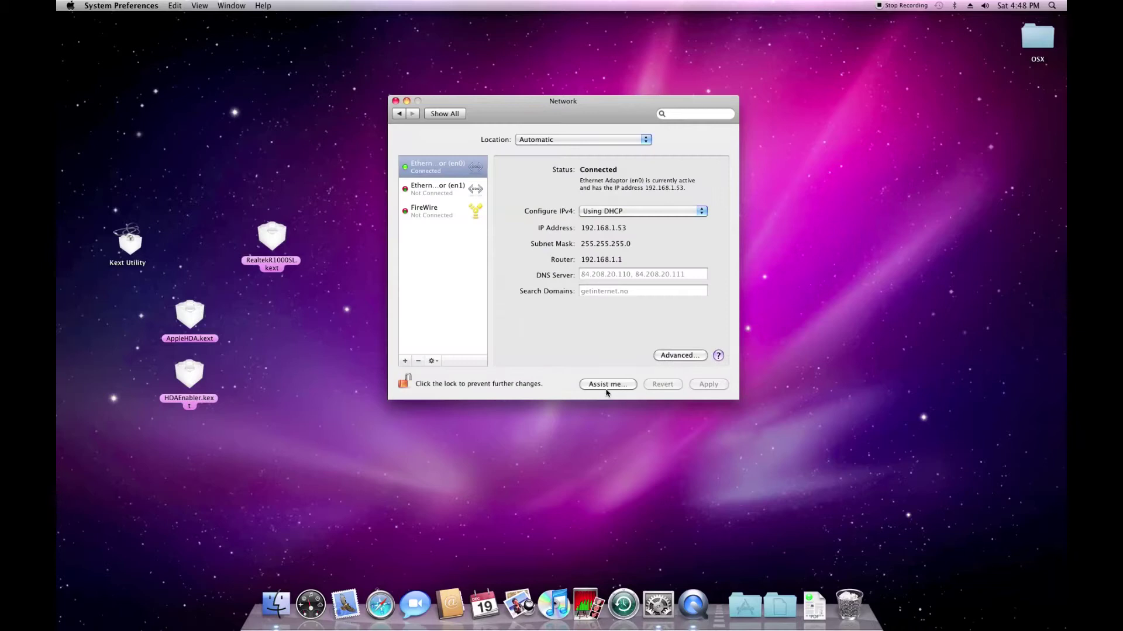
click(395, 102)
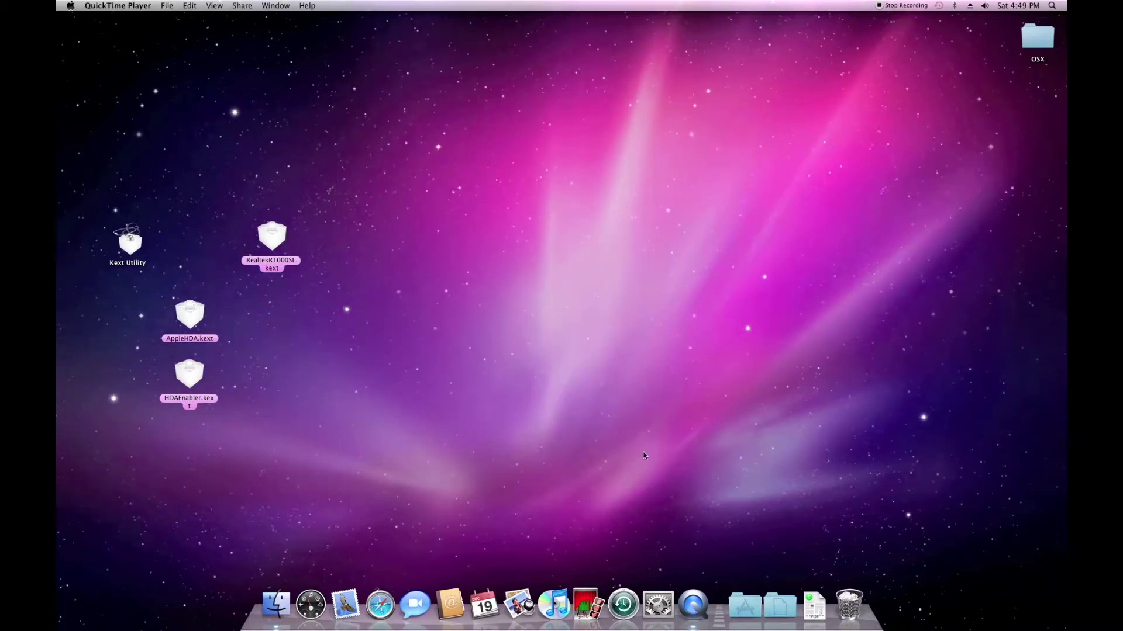
Step: Launch Network Utility from Applications > Utilities
click(739, 610)
click(809, 530)
click(687, 464)
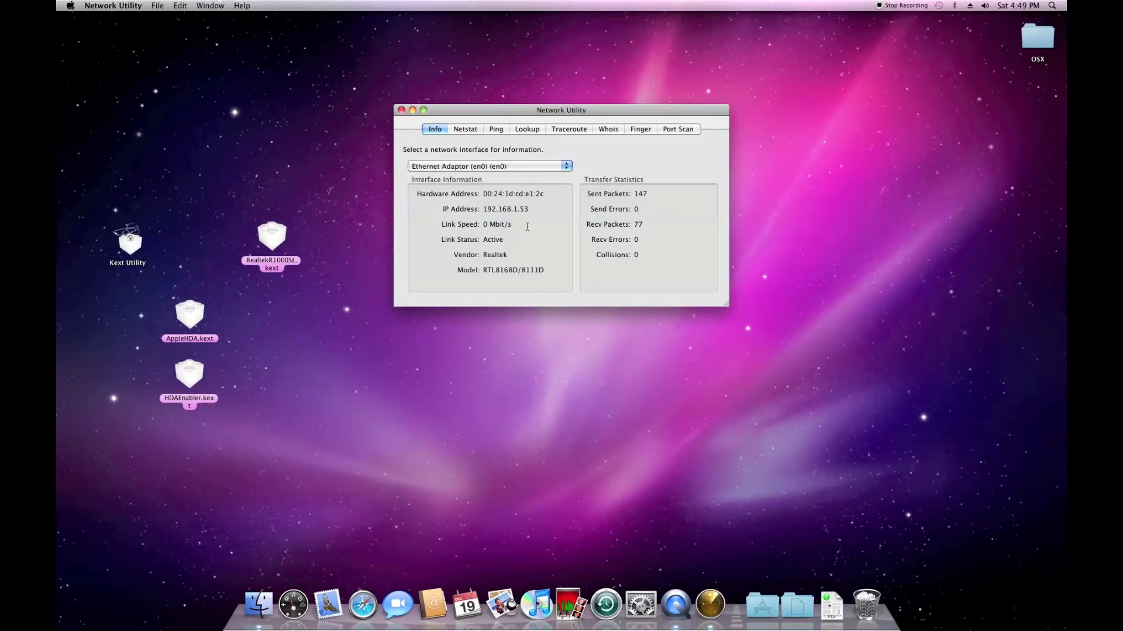
Step: Set en0's Ethernet to Configure Manually at 1000baseT, full-duplex, and apply the change
click(641, 604)
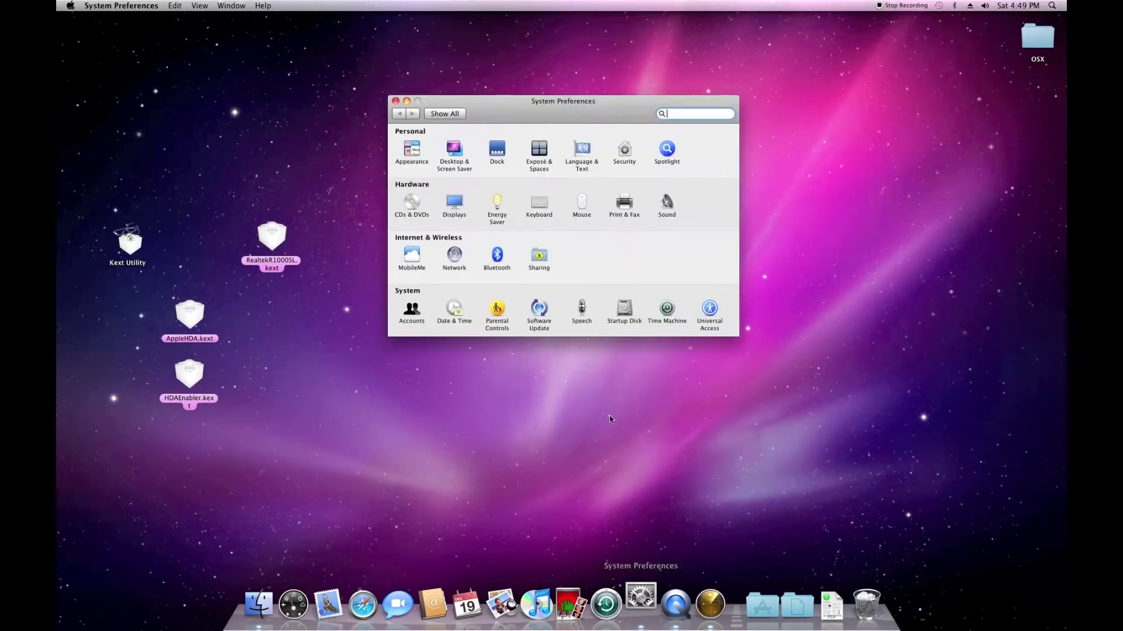
click(461, 260)
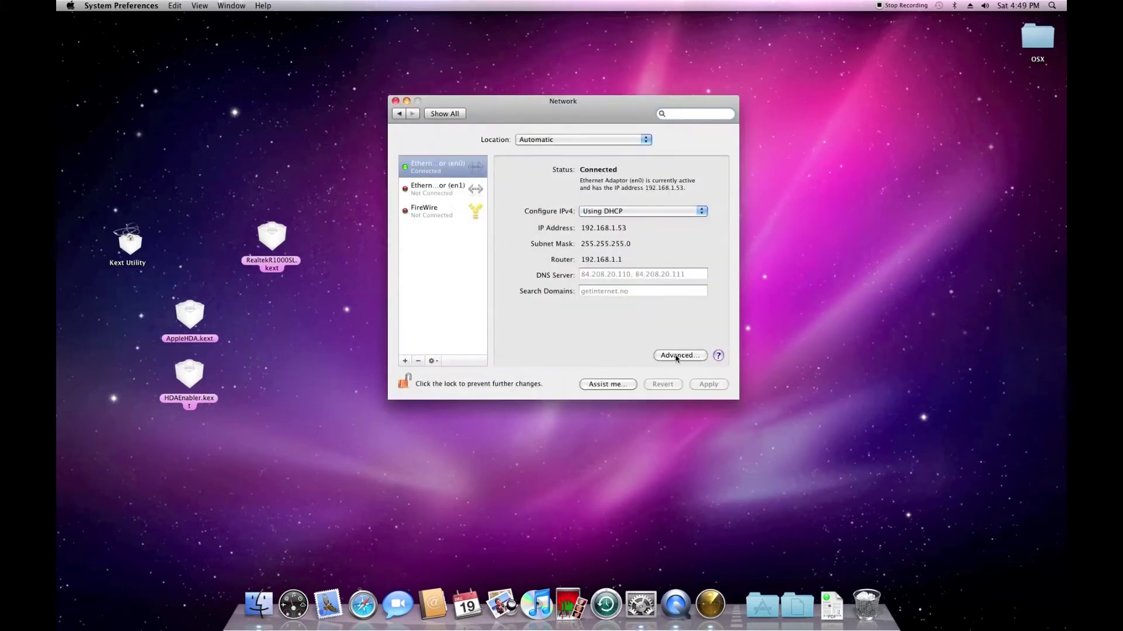
click(677, 355)
click(639, 159)
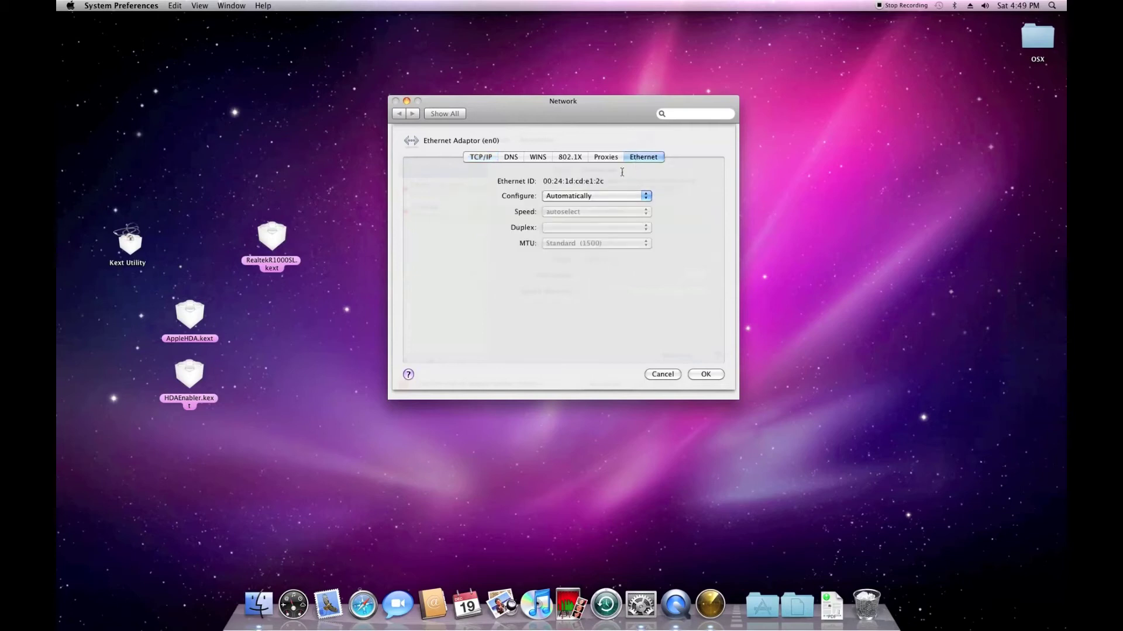
click(568, 199)
click(571, 207)
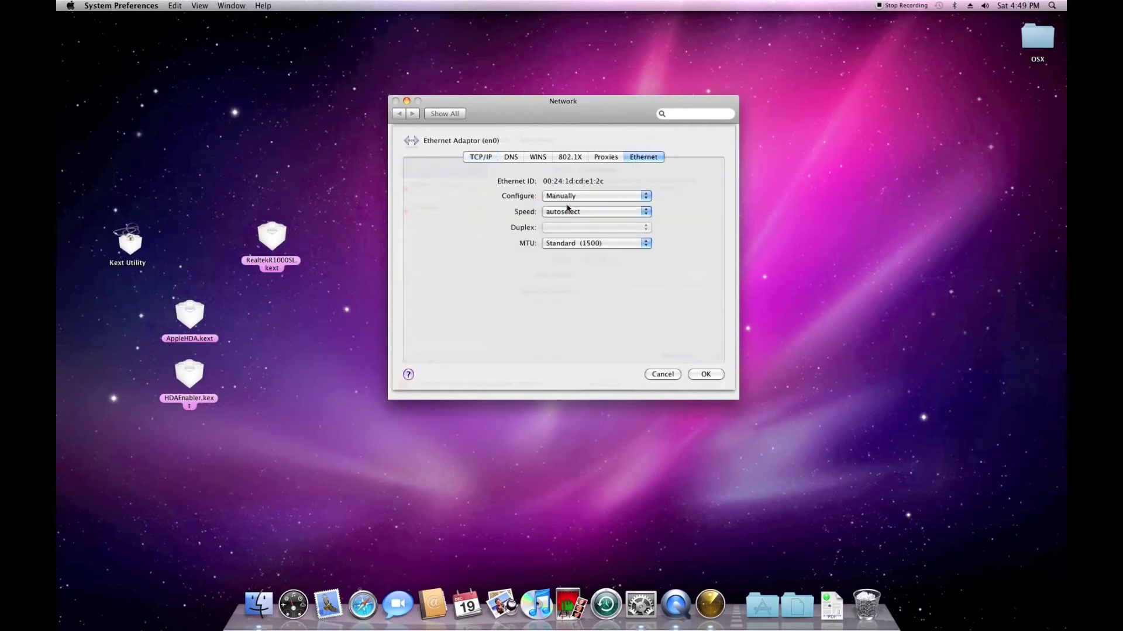
click(570, 213)
click(569, 240)
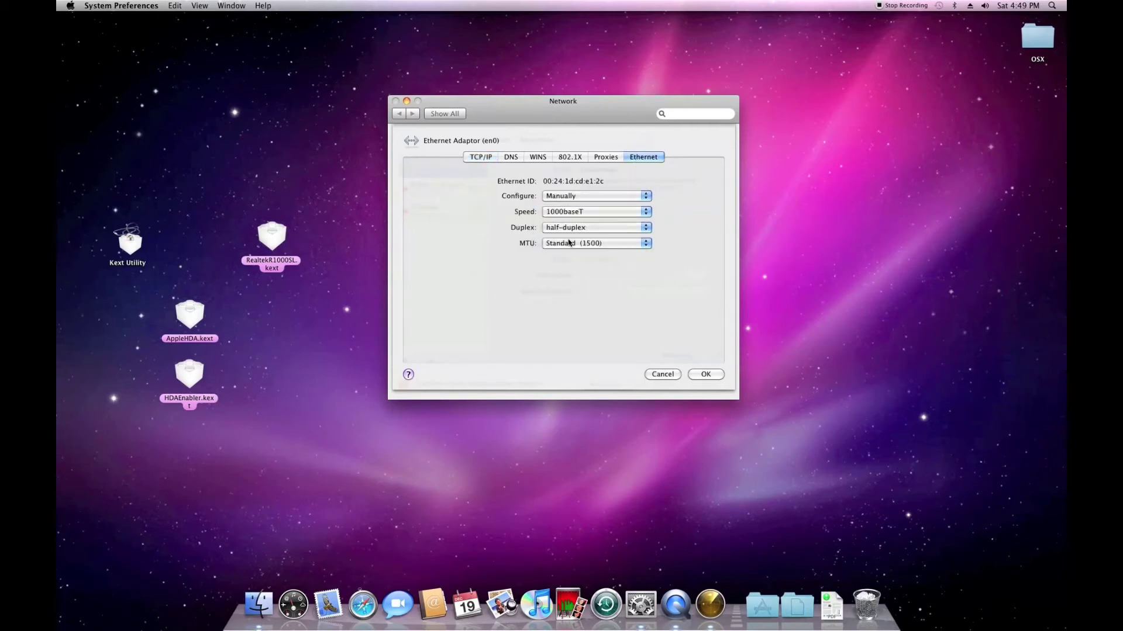
click(567, 231)
click(566, 238)
click(704, 375)
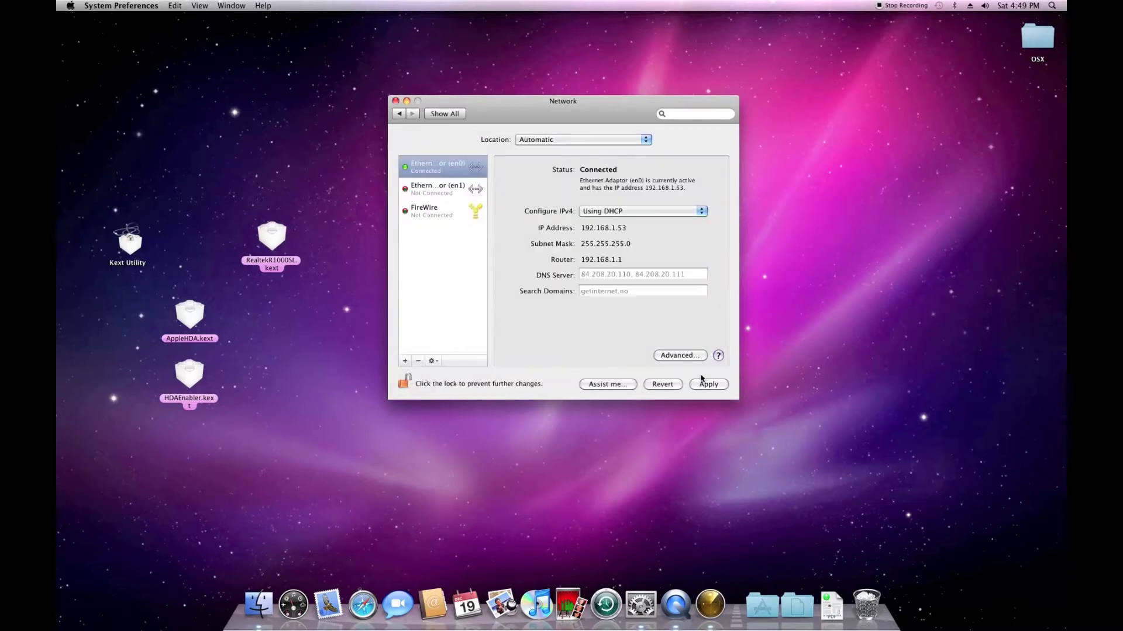
click(705, 385)
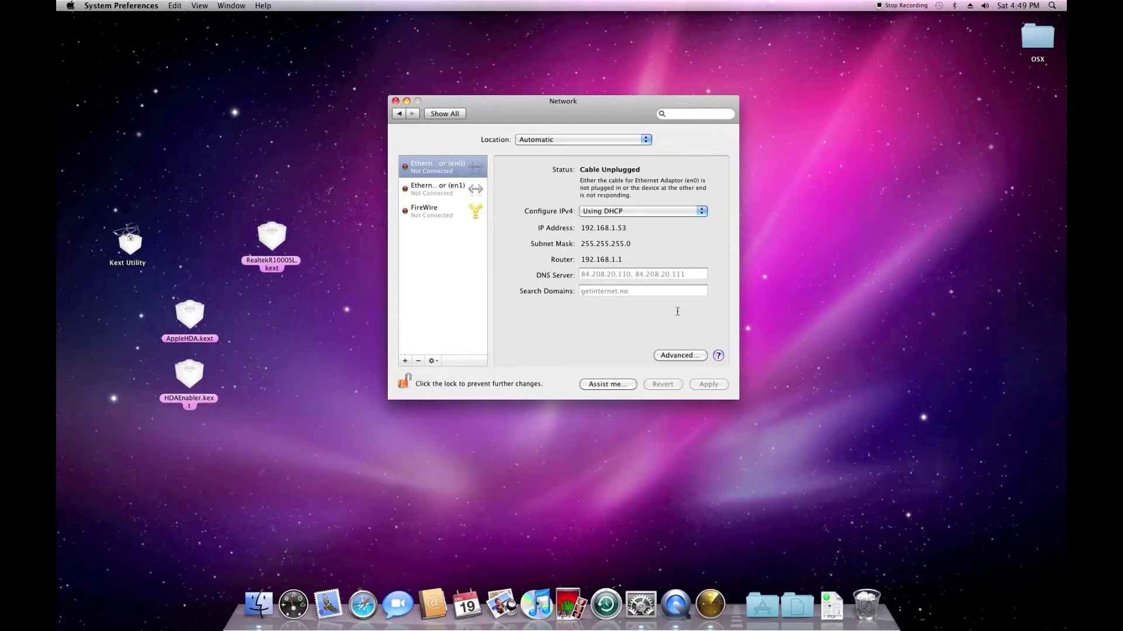
Step: Close Network preferences, confirm Network Utility shows 1 Gbit/s link speed, and quit it
click(396, 101)
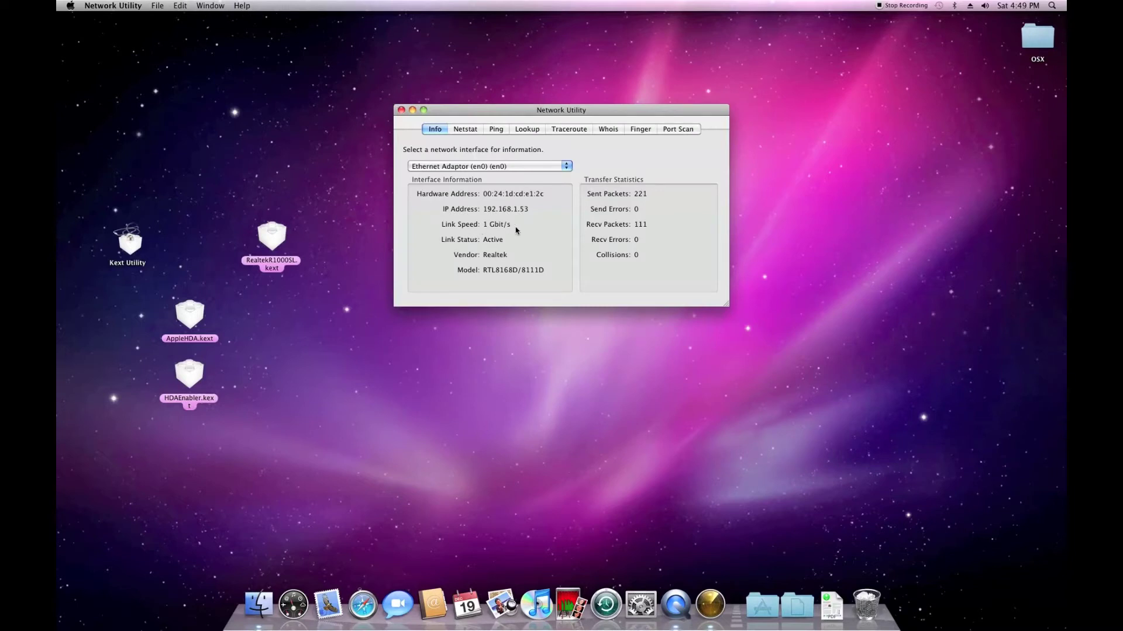
drag(515, 226, 484, 225)
click(401, 110)
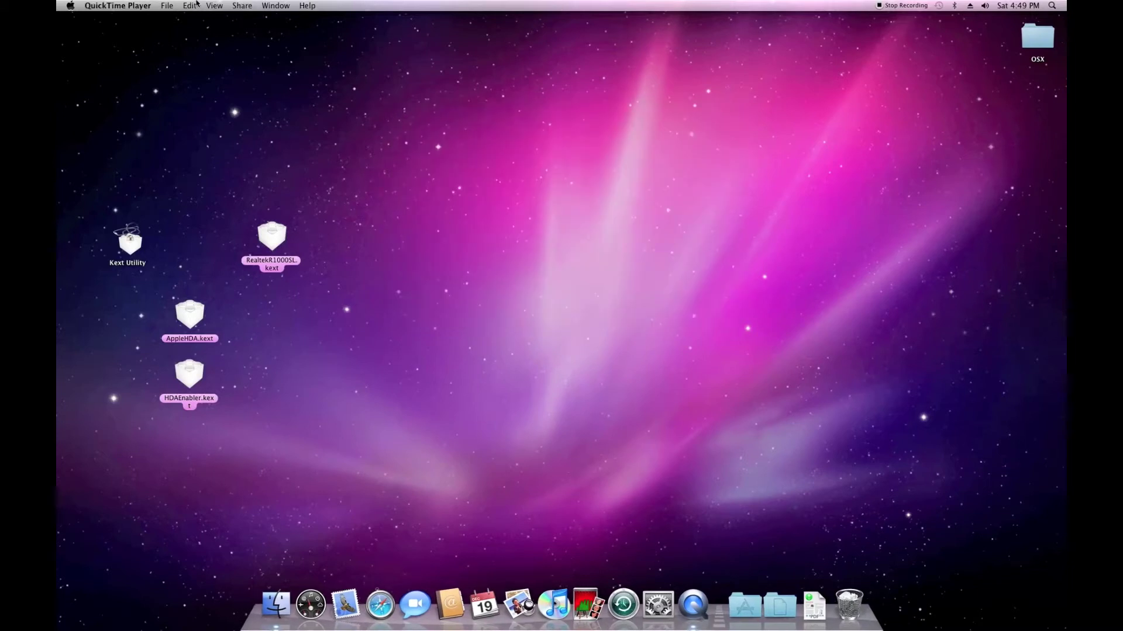
Step: View About This Mac, cycling the version line through build number and serial number
click(69, 6)
click(99, 19)
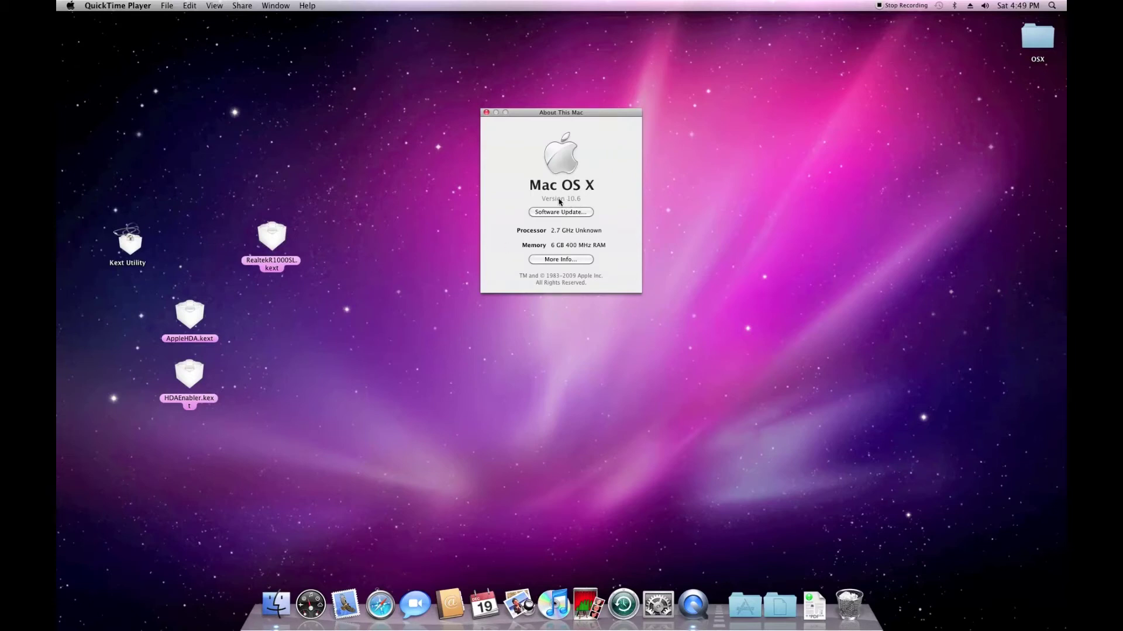
click(577, 198)
click(573, 199)
click(573, 199)
Step: Start the Software Update check and move the four desktop kext files to the Trash
click(570, 212)
drag(101, 168, 299, 389)
key(super+BackSpace)
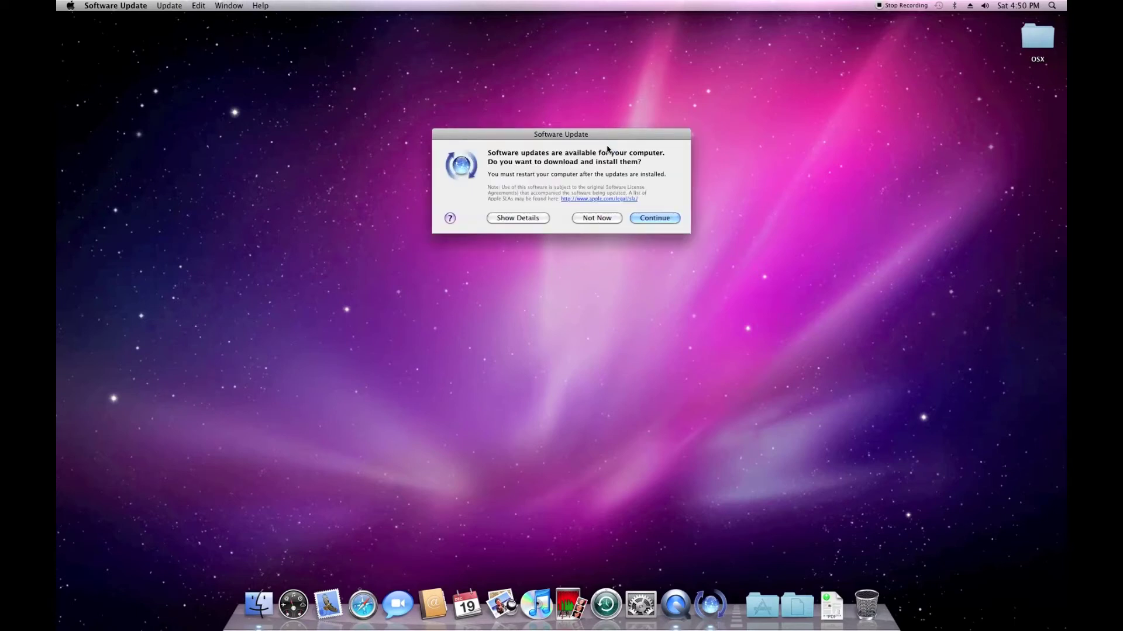
Step: Install the 3 items, including the 606.1 MB Mac OS X Update Combined, agreeing to every licence and authenticating
click(506, 218)
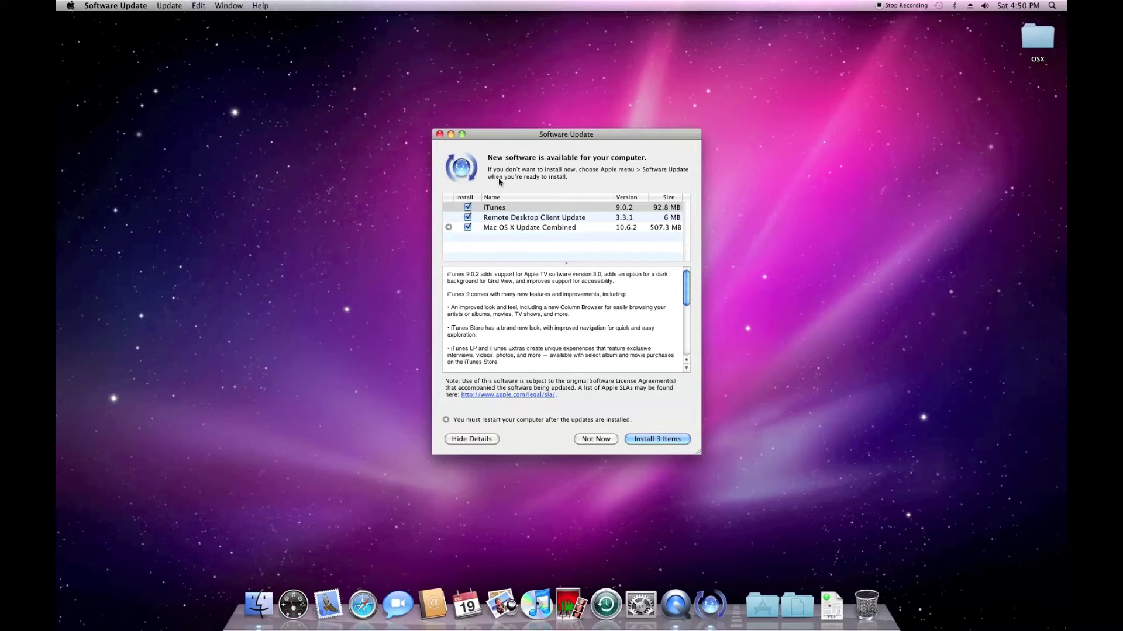
click(646, 440)
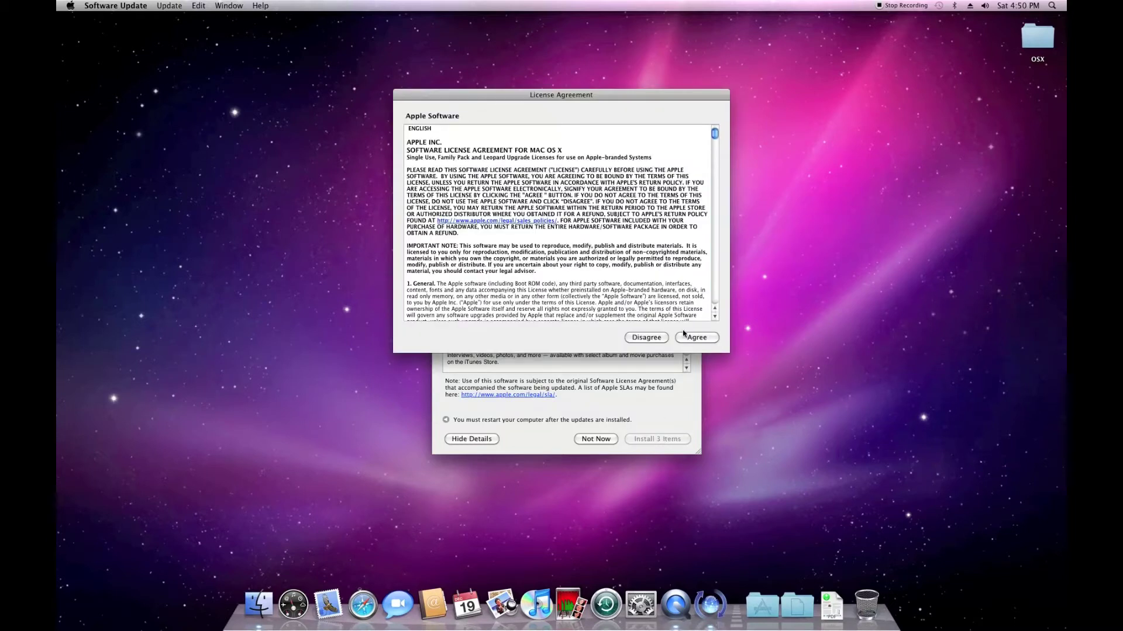
click(695, 339)
click(692, 339)
click(692, 339)
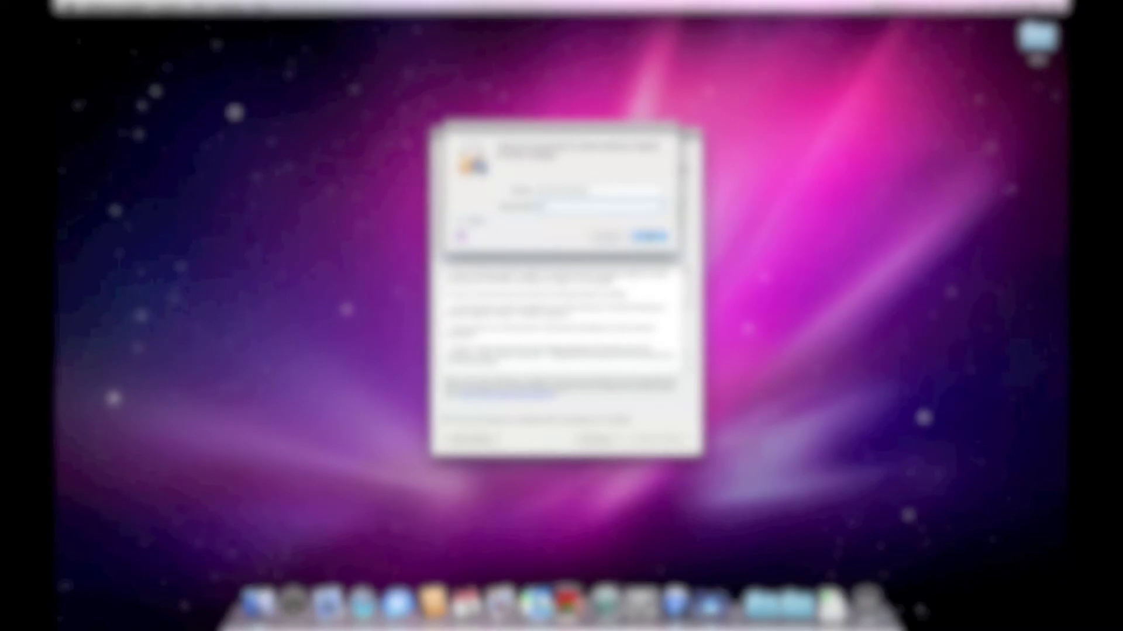
key(Return)
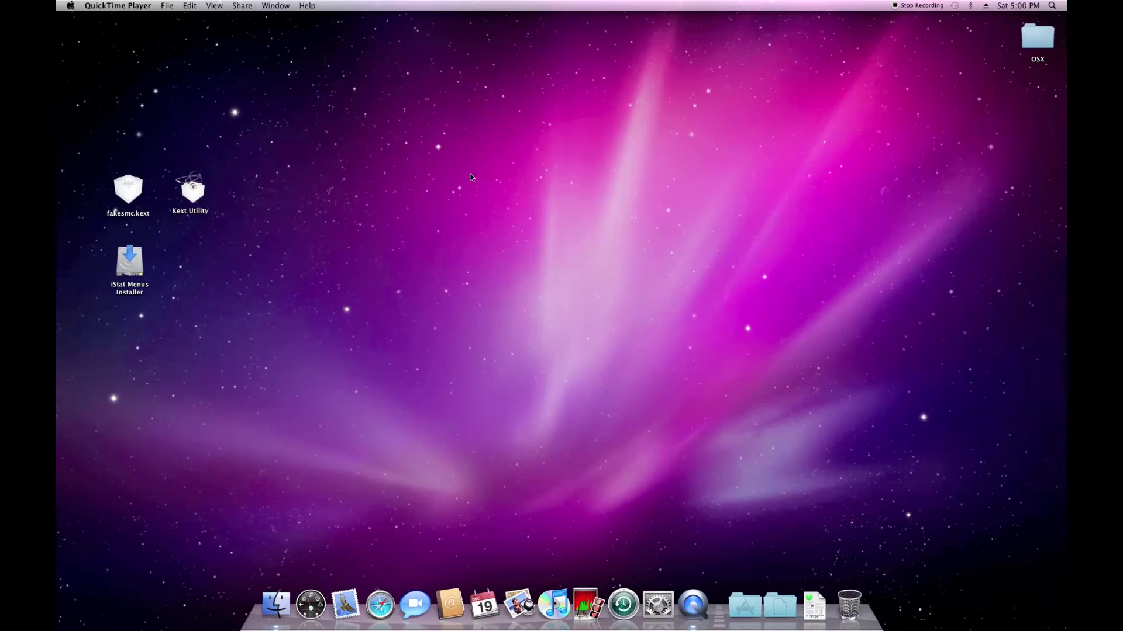
Step: Launch iStat Menus Installer, tick Install for all users, install and agree to the licence
double_click(133, 266)
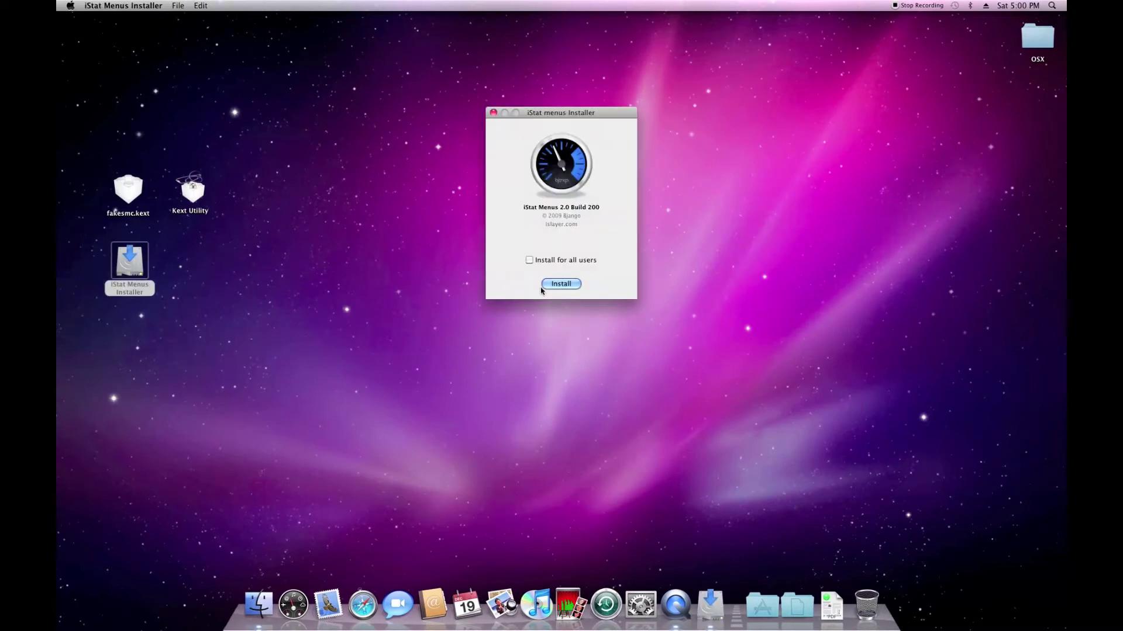
click(529, 260)
click(559, 284)
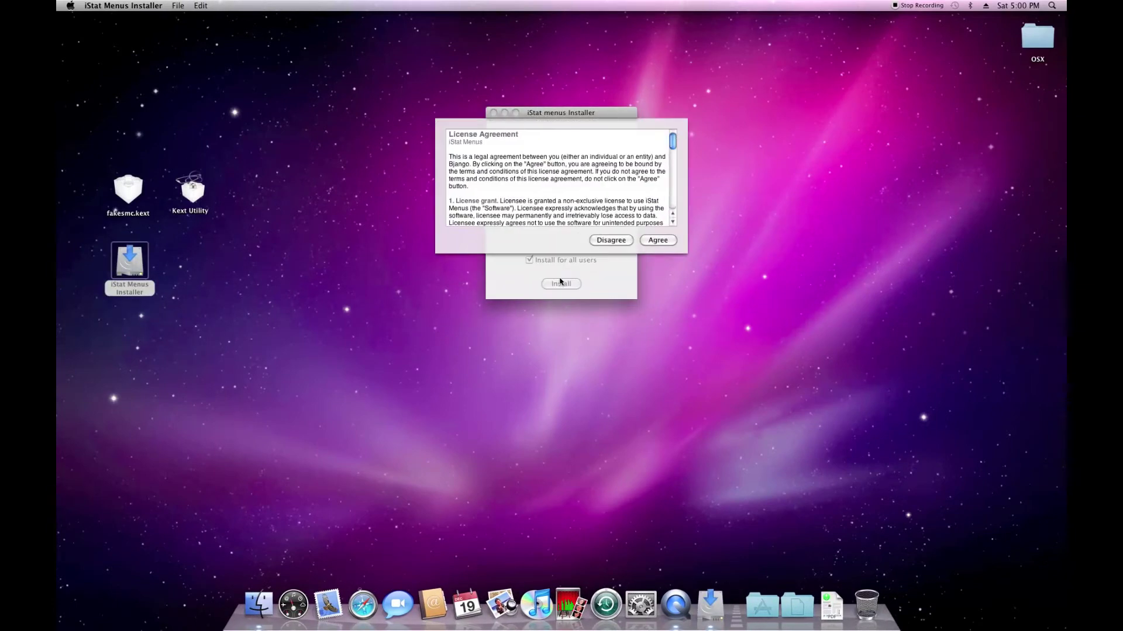
click(658, 240)
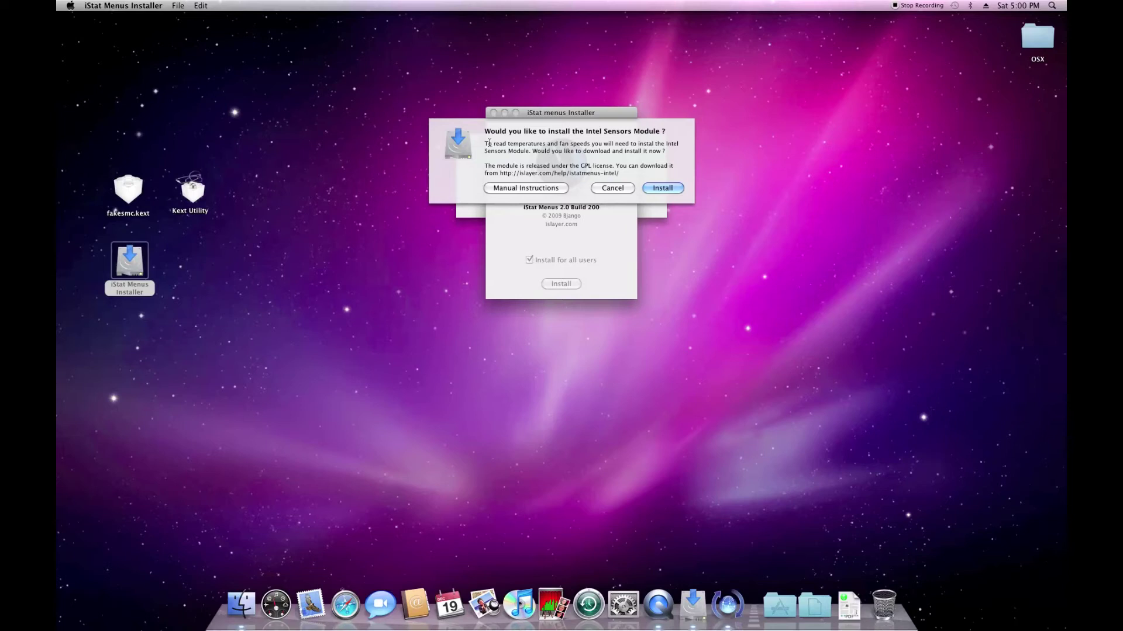
Step: Download and install the Intel Sensors Module, authenticating, and move the installer below the update prompt
drag(489, 143, 676, 153)
click(667, 188)
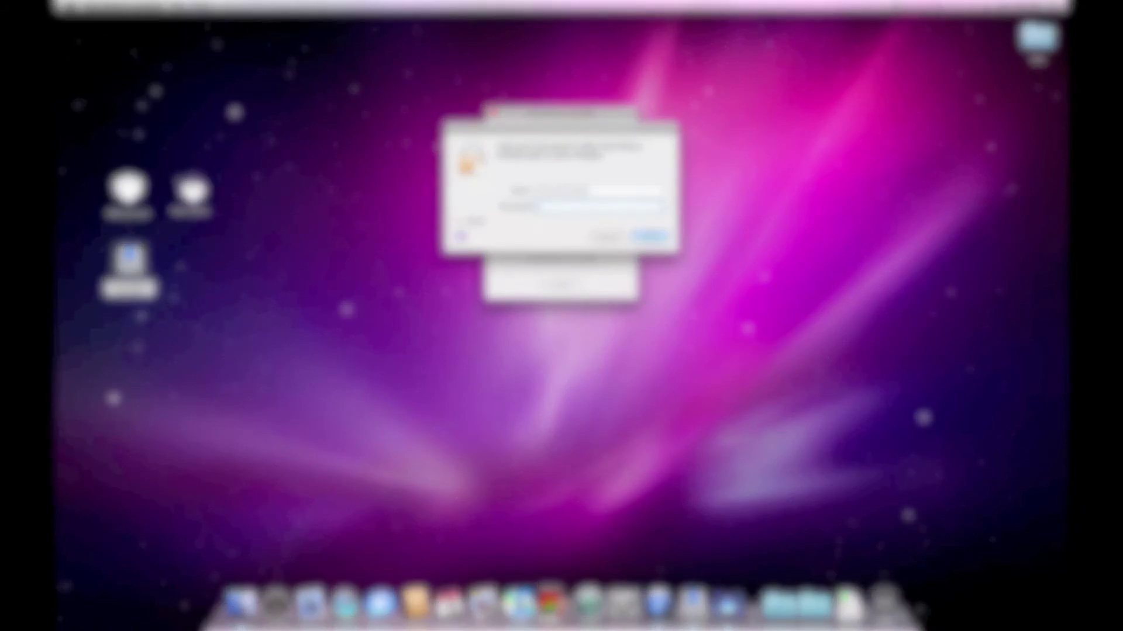
key(Return)
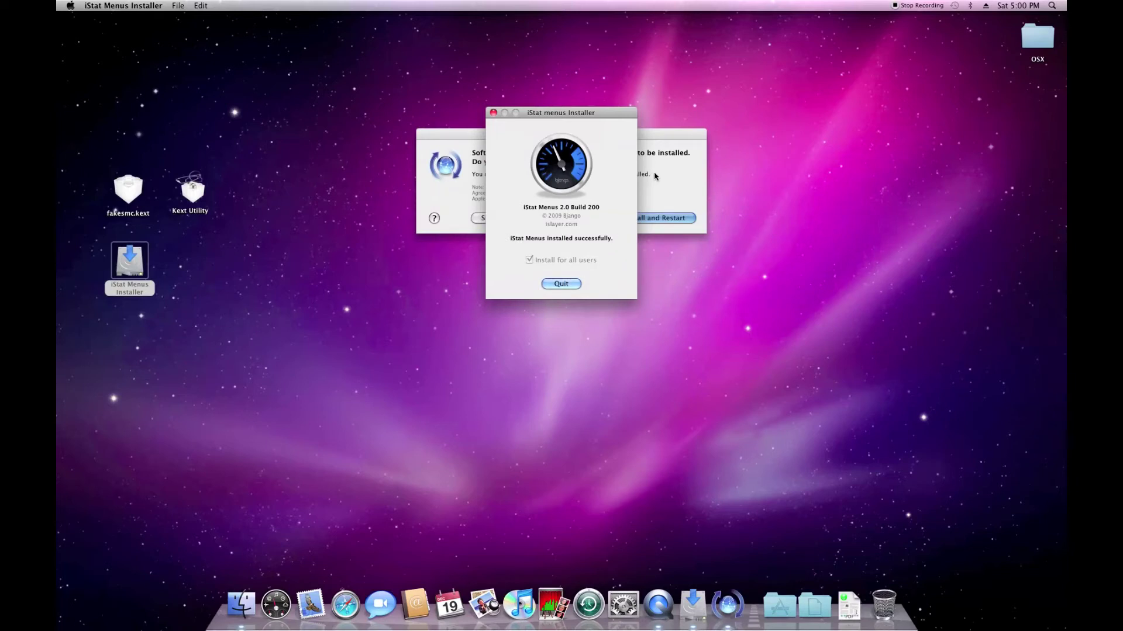
drag(563, 116, 554, 253)
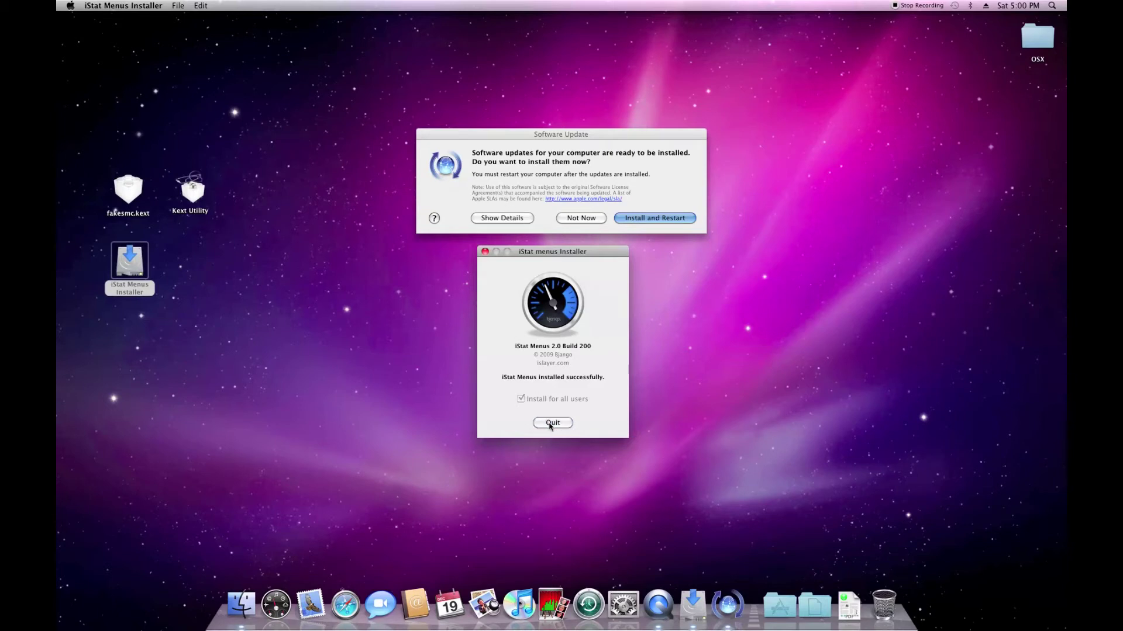
Step: Show details of the Java, Safari and AirPort updates and choose Not Now
click(136, 5)
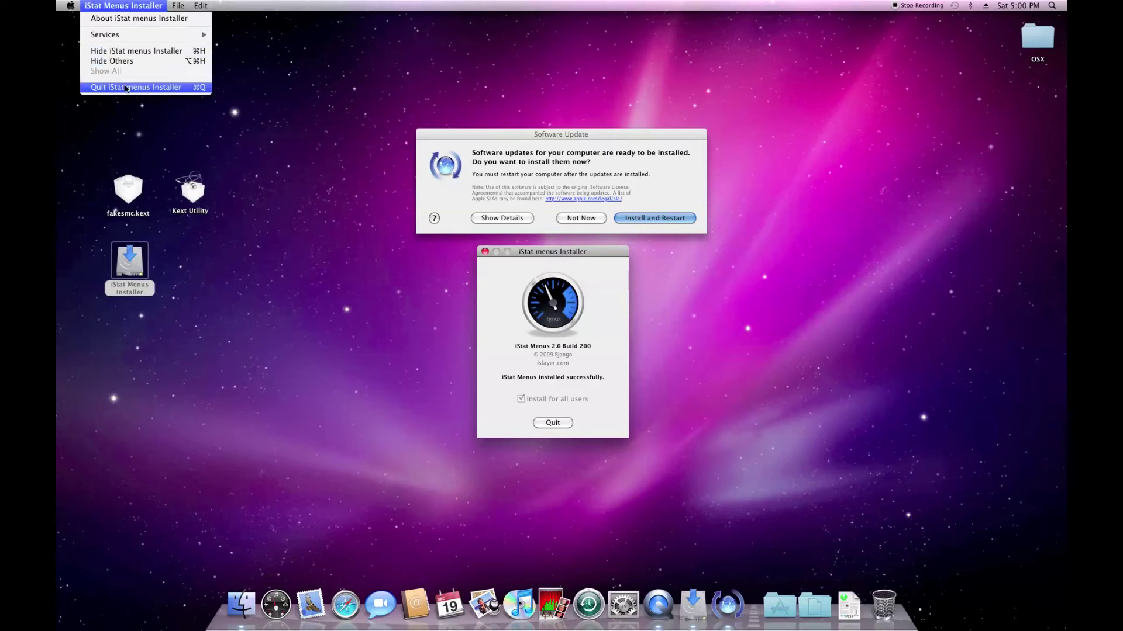
click(238, 107)
click(490, 220)
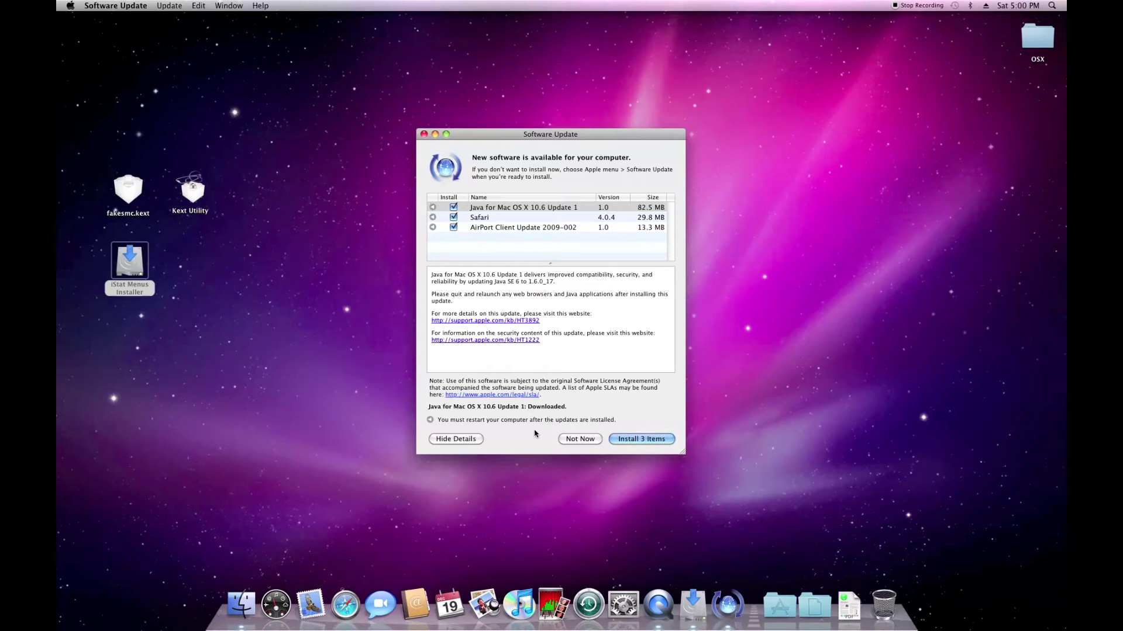
click(579, 440)
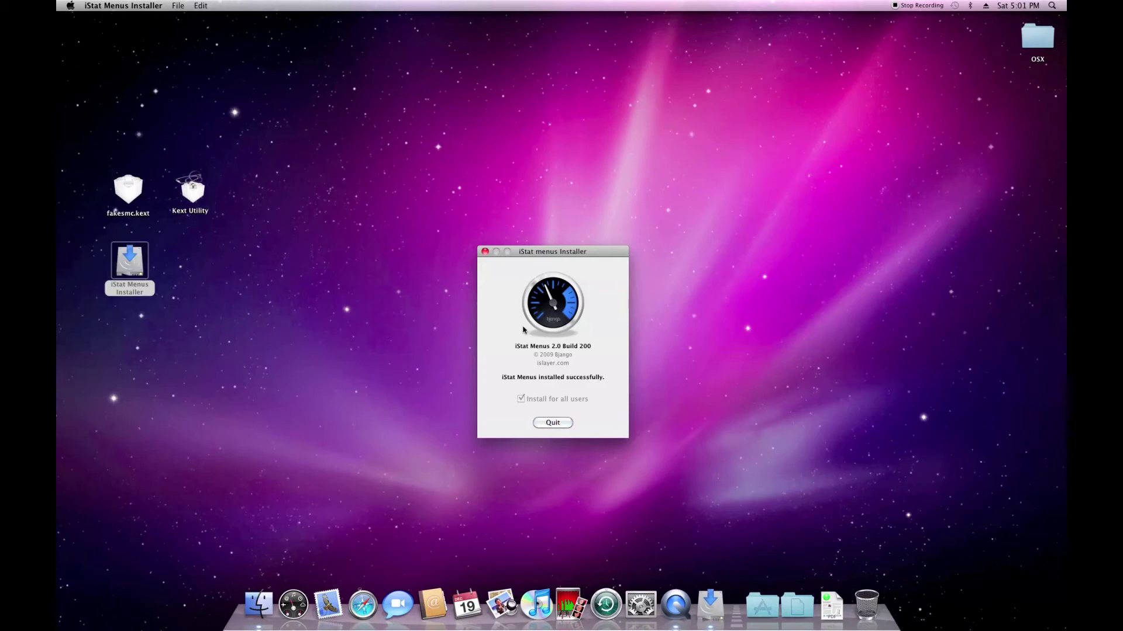
Step: Close the iStat Menus Installer window and quit the installer from its Dock menu
click(484, 252)
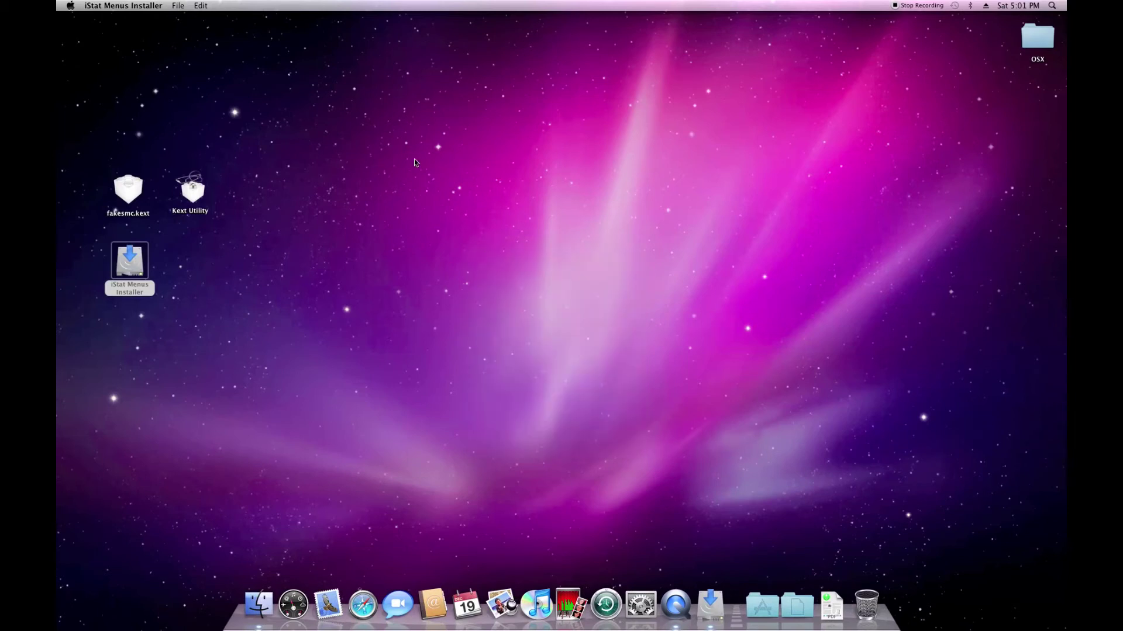
click(121, 6)
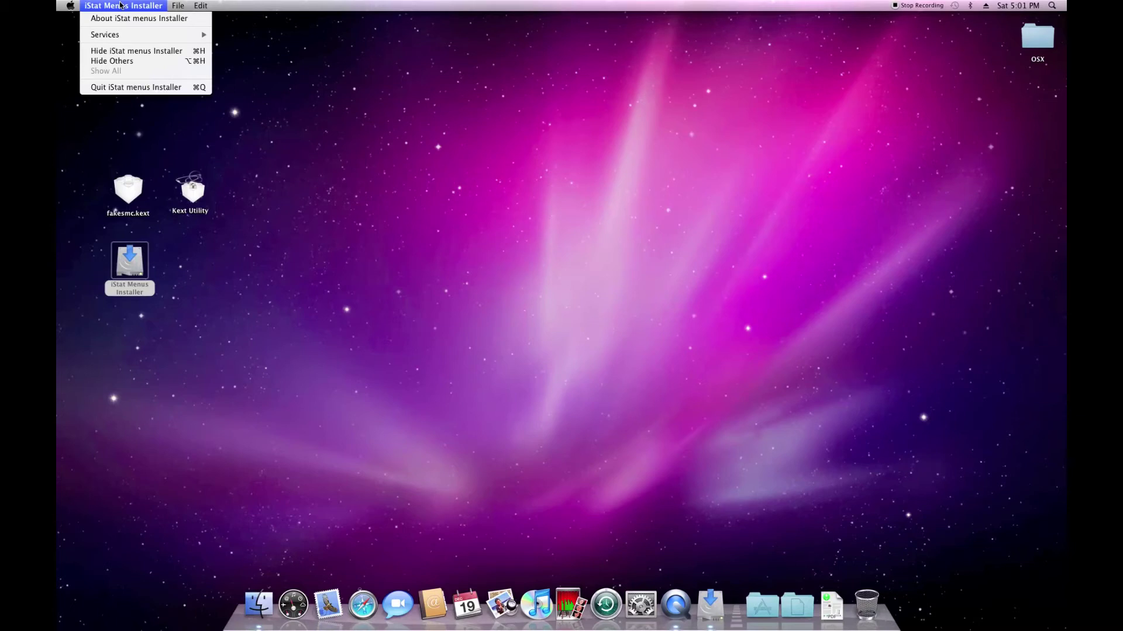
click(125, 88)
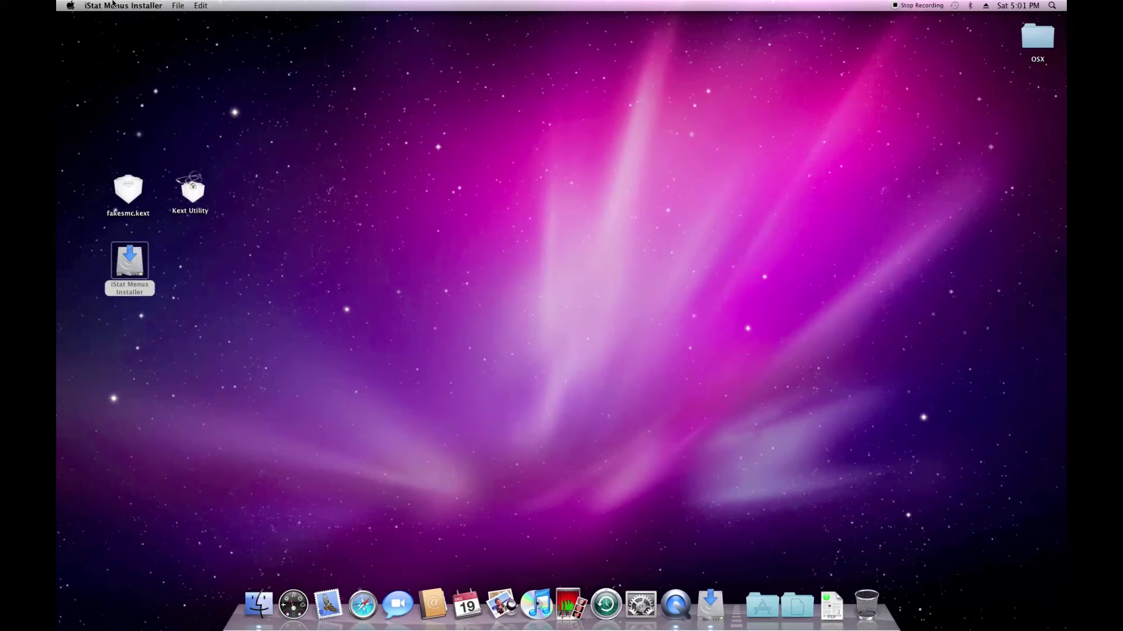
click(113, 5)
key(super+q)
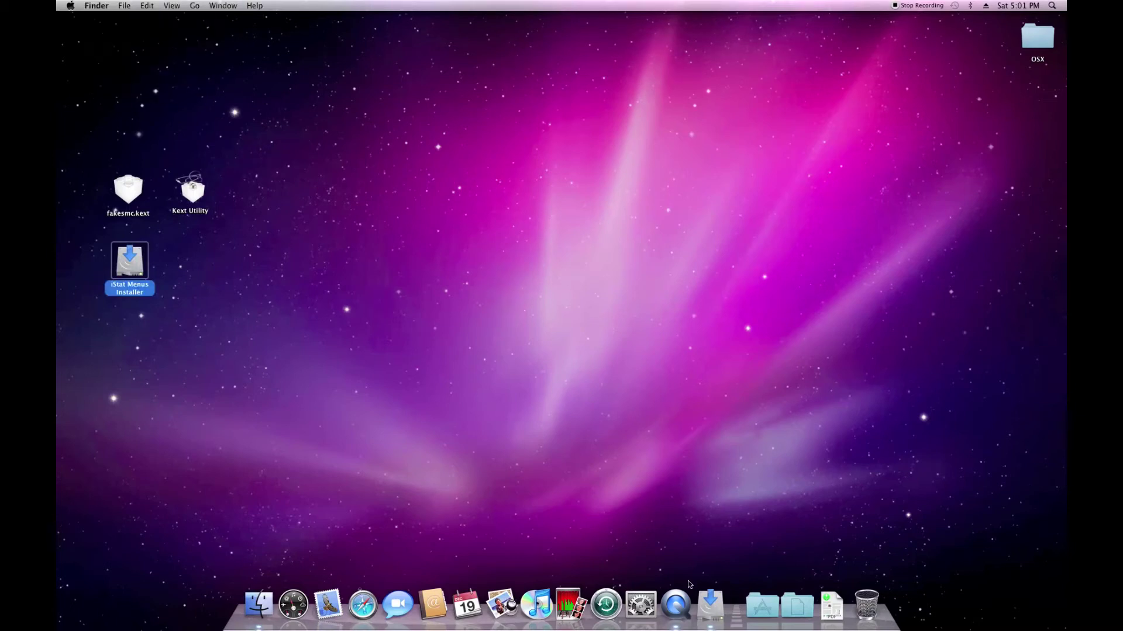
click(713, 618)
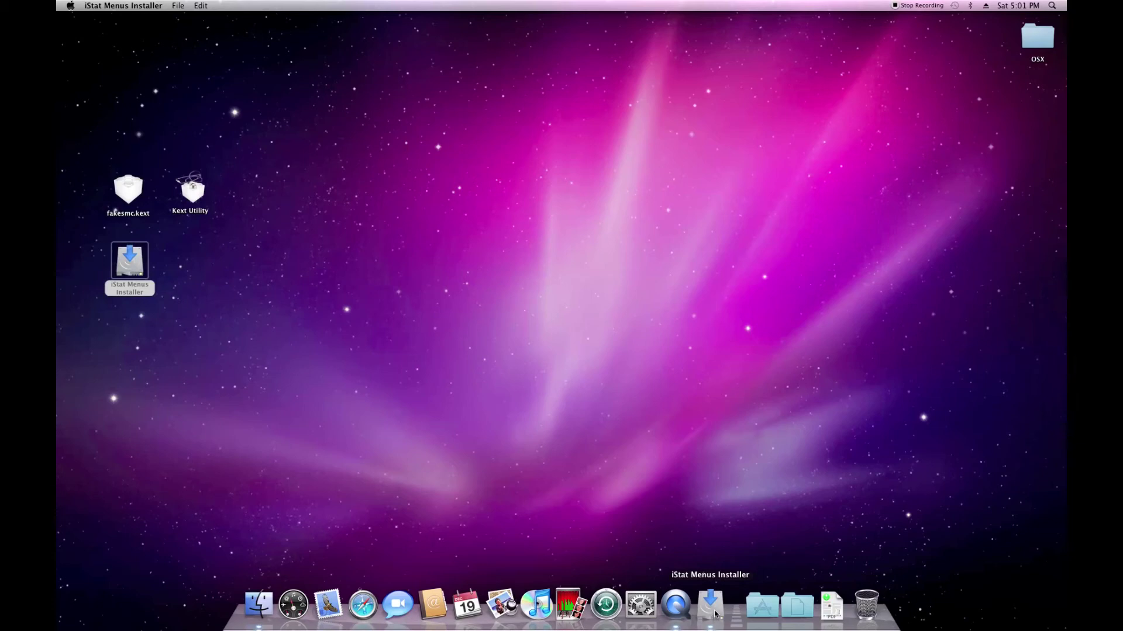
right_click(716, 613)
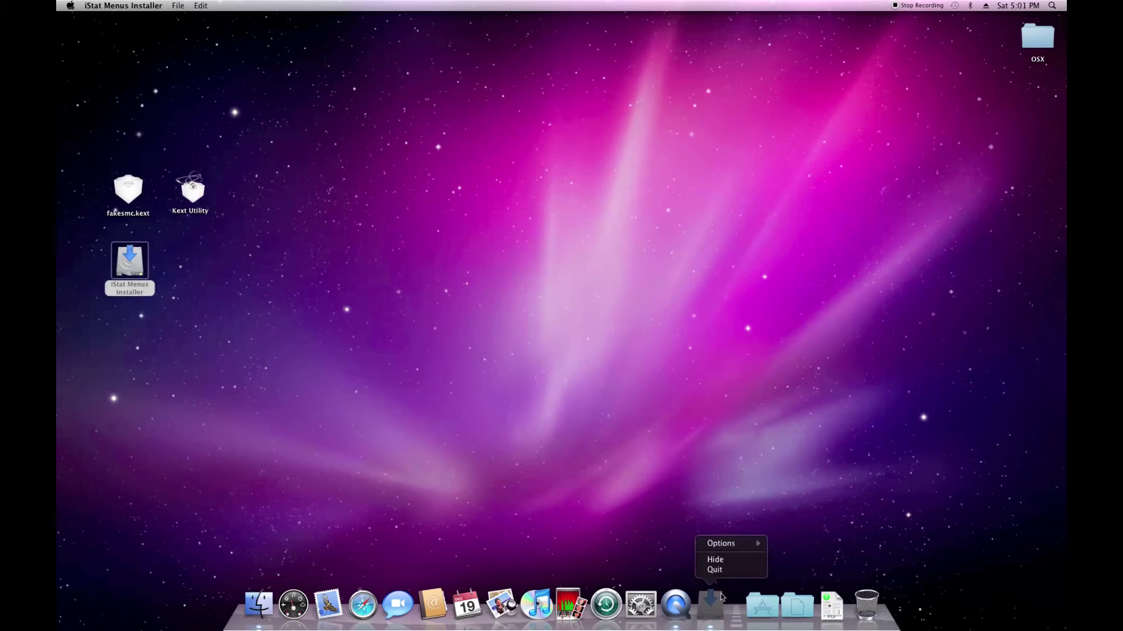
click(722, 576)
click(327, 108)
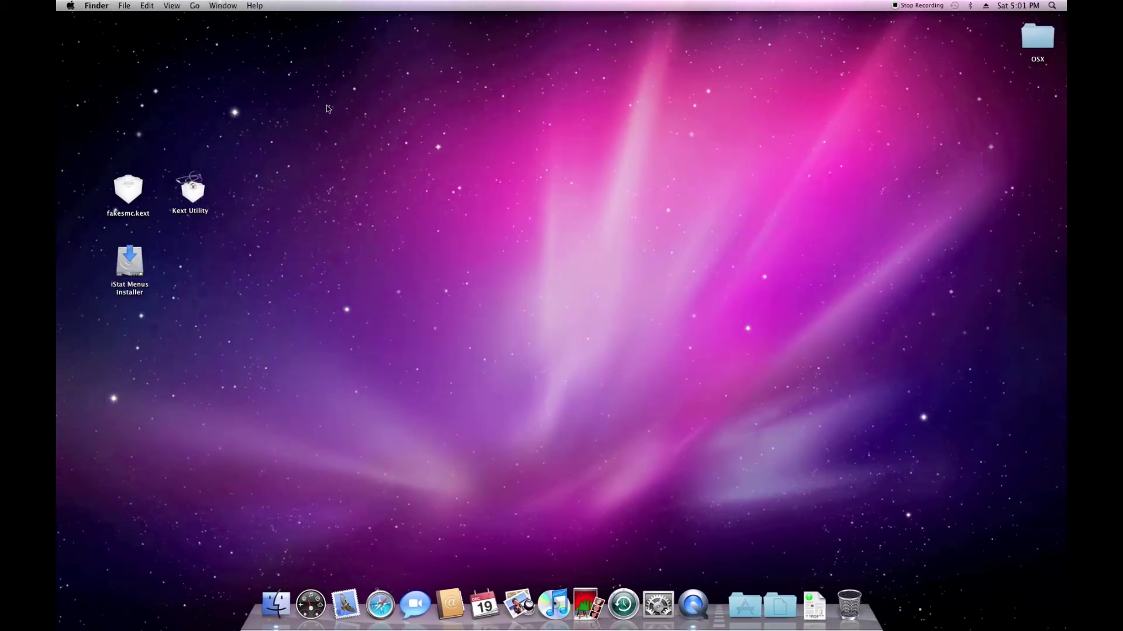
click(69, 5)
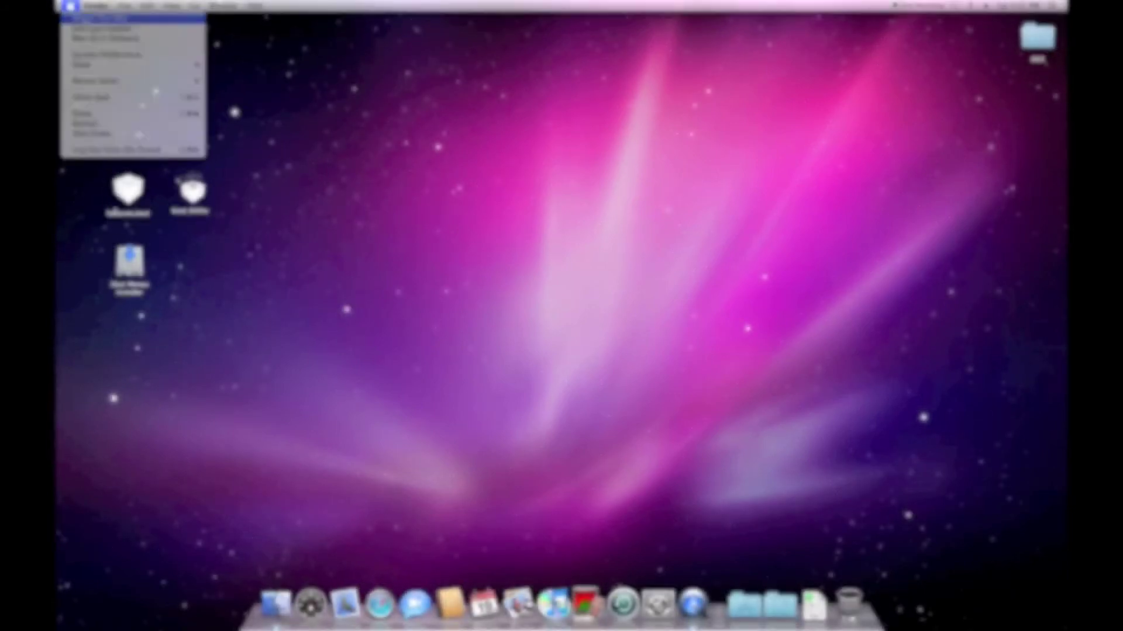
Step: Reopen Software Update and install Java Update 1, Safari 4.0.4 and AirPort Client Update 2009-002
click(88, 18)
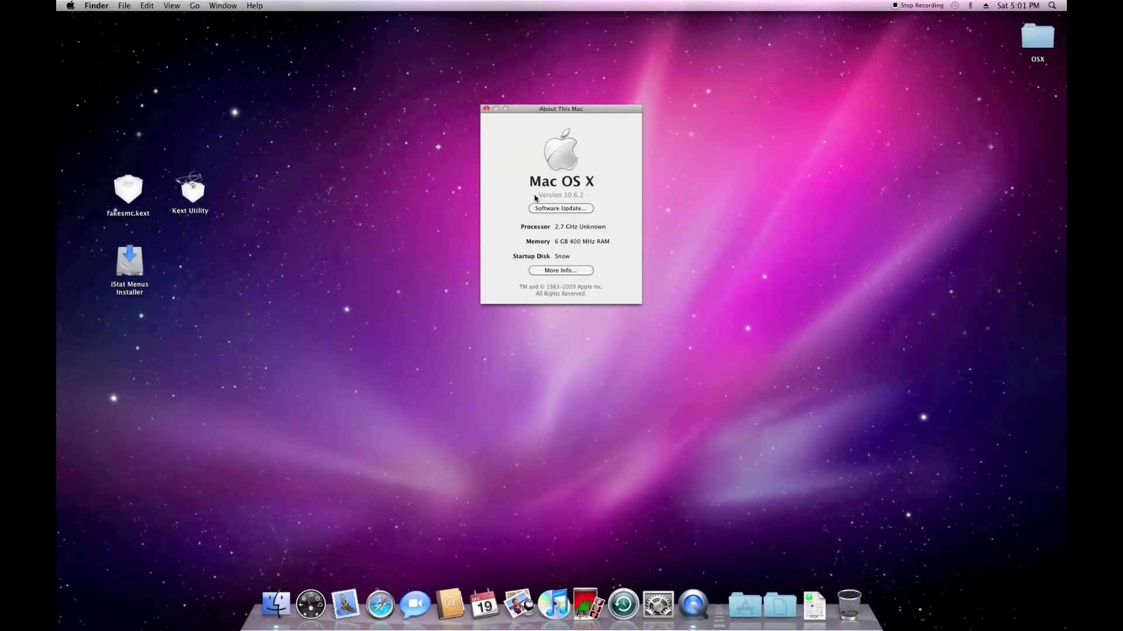
click(566, 209)
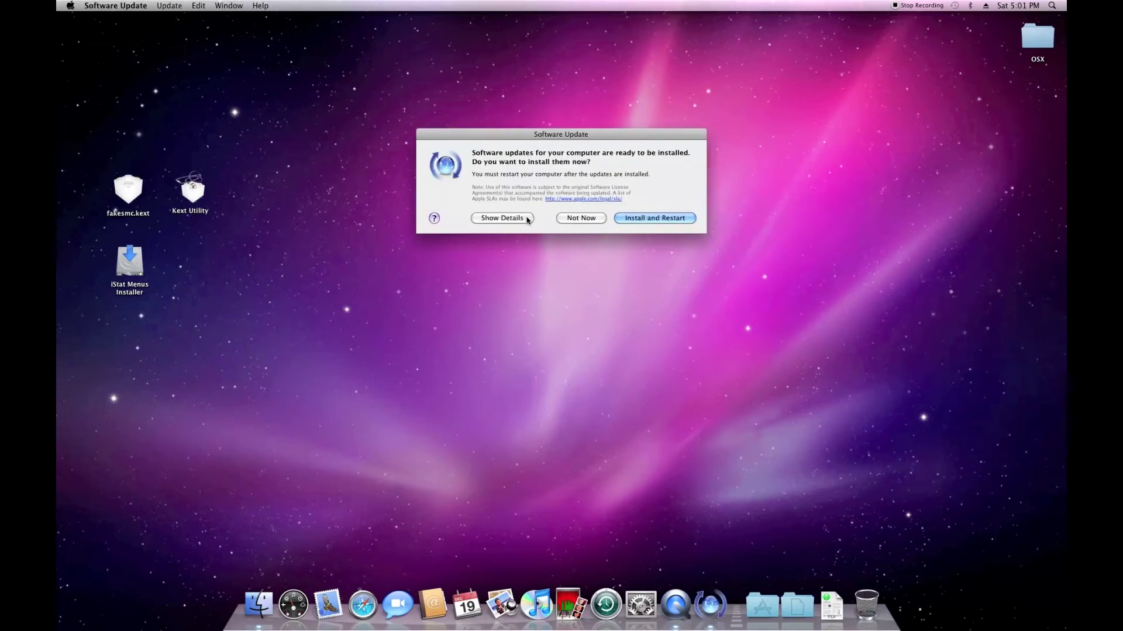
click(527, 218)
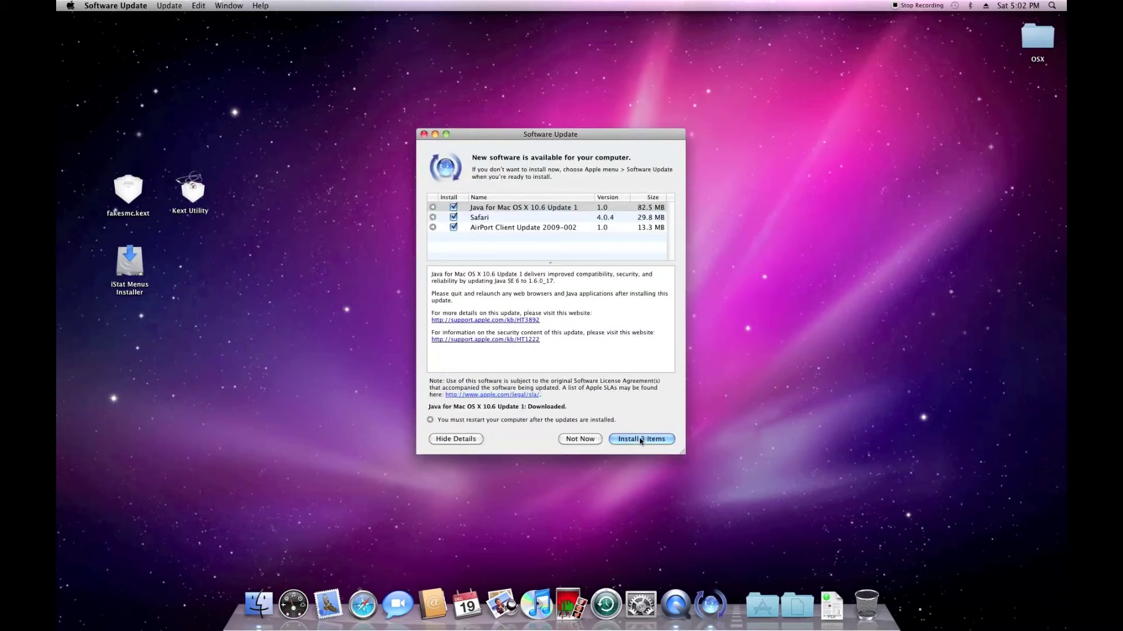
click(641, 440)
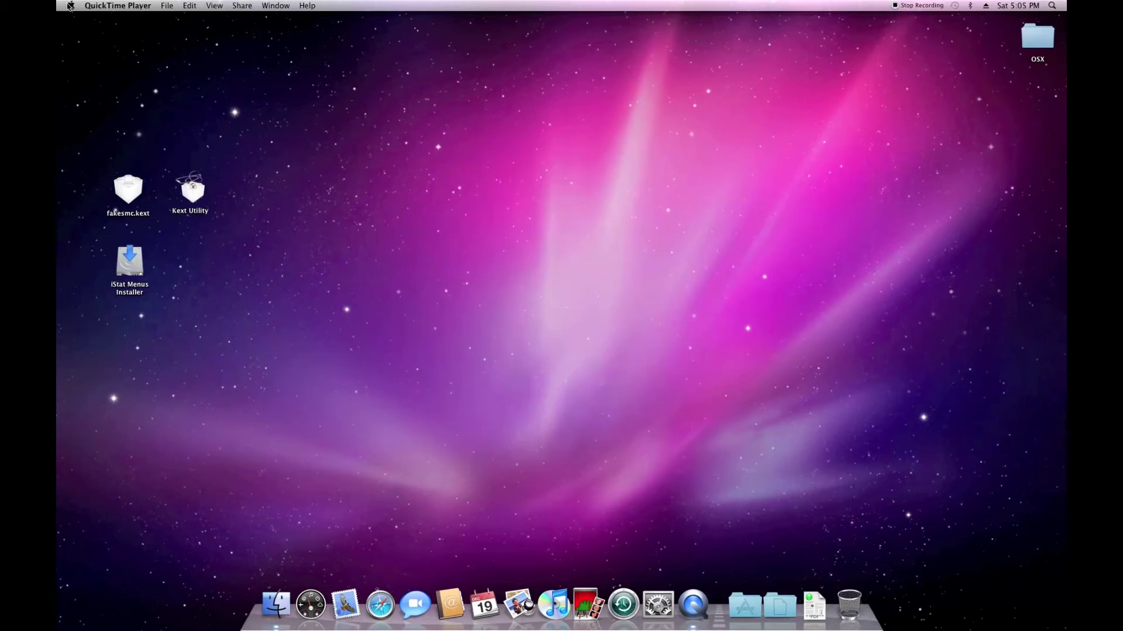
Step: Run Software Update again from About This Mac, see 'Your software is up to date', and quit
click(70, 6)
click(74, 18)
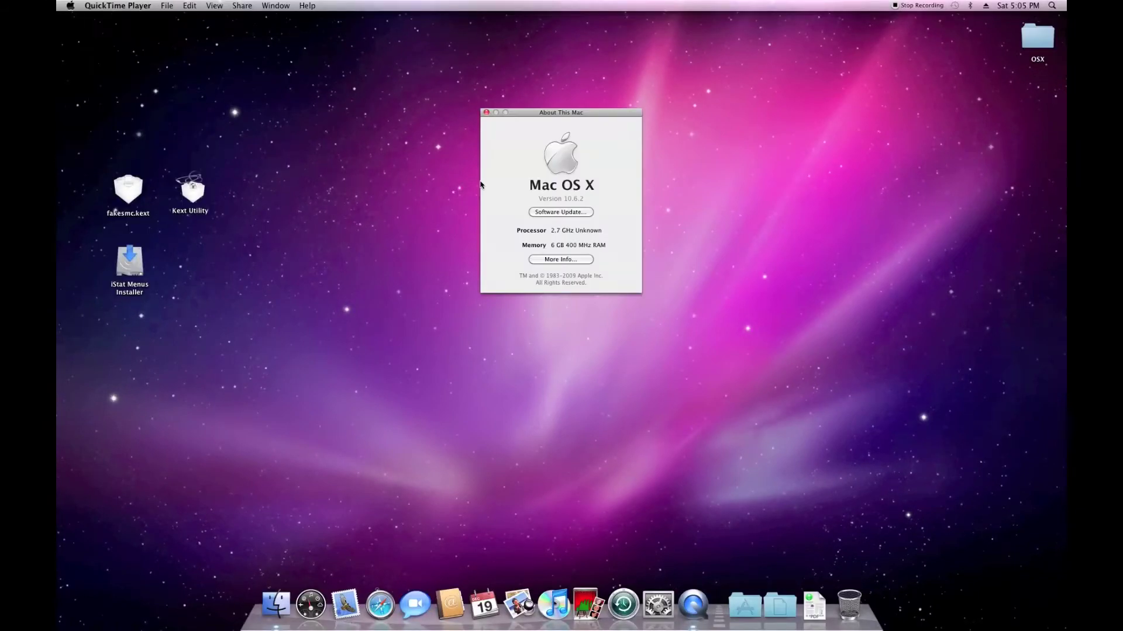
click(579, 213)
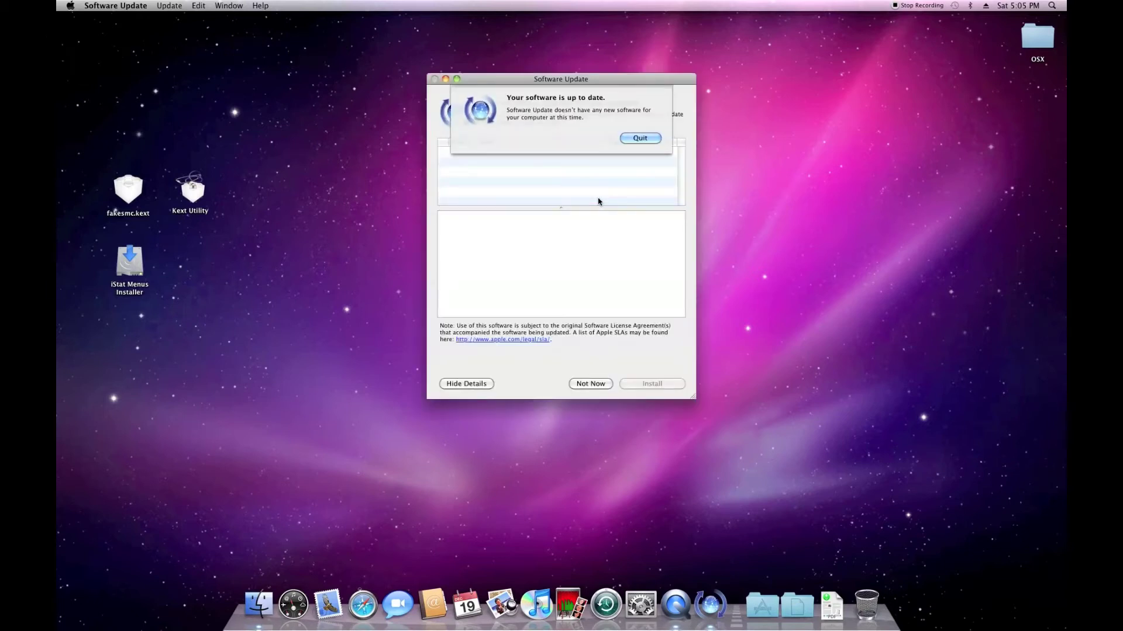
drag(552, 83, 559, 137)
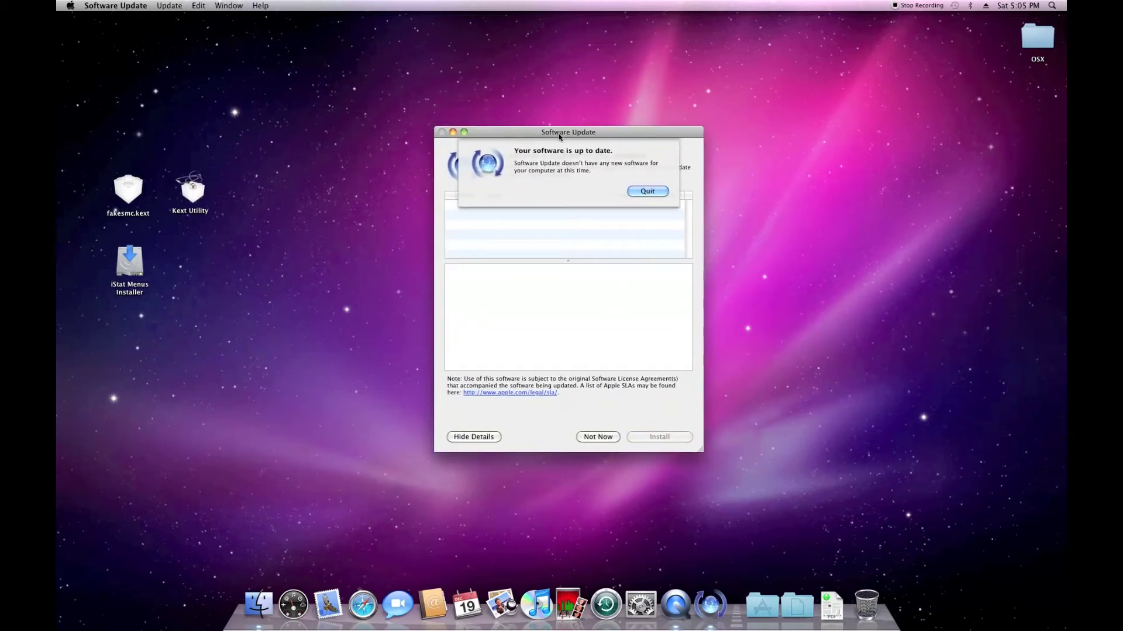
click(654, 192)
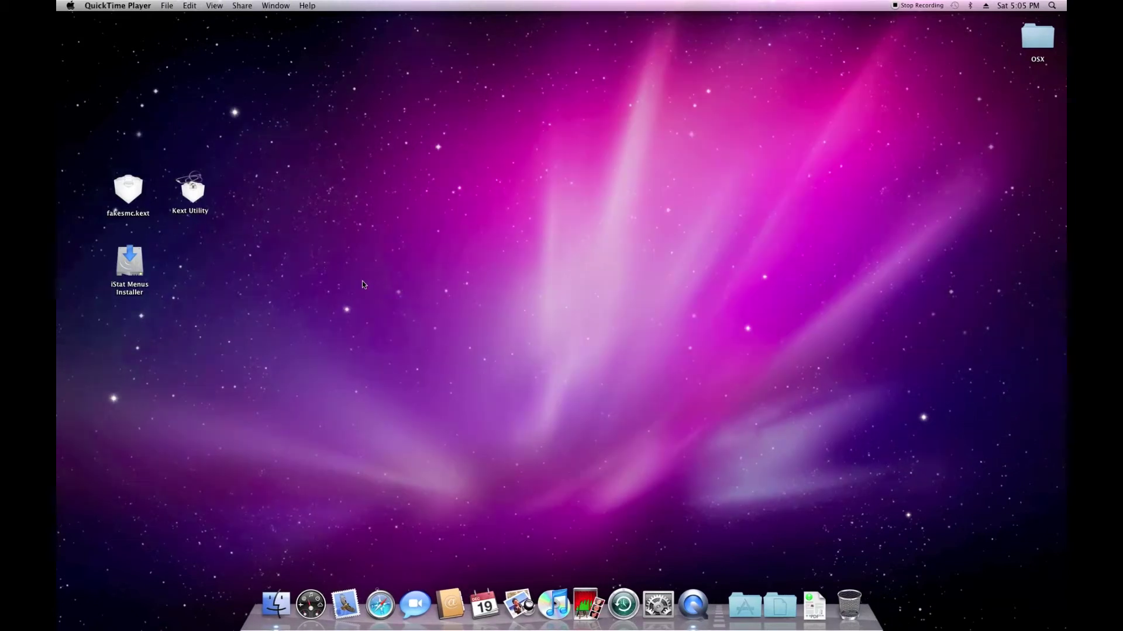
click(361, 285)
Step: Relaunch the installer and install iStat Menus 2.0 Build 200, agreeing and entering the admin password
double_click(111, 268)
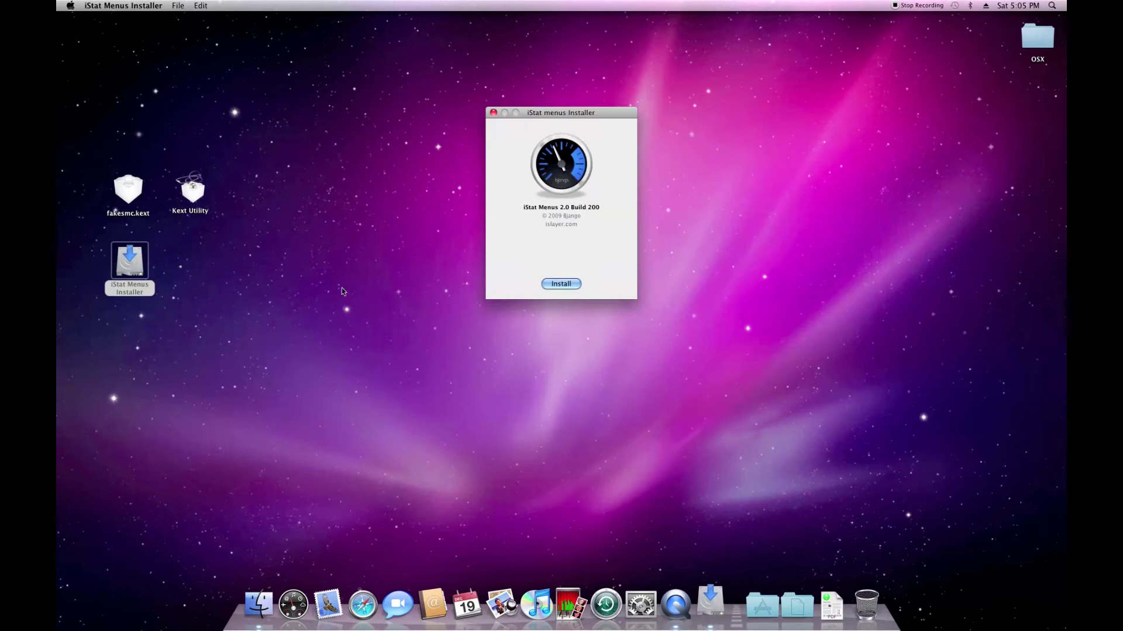
click(561, 284)
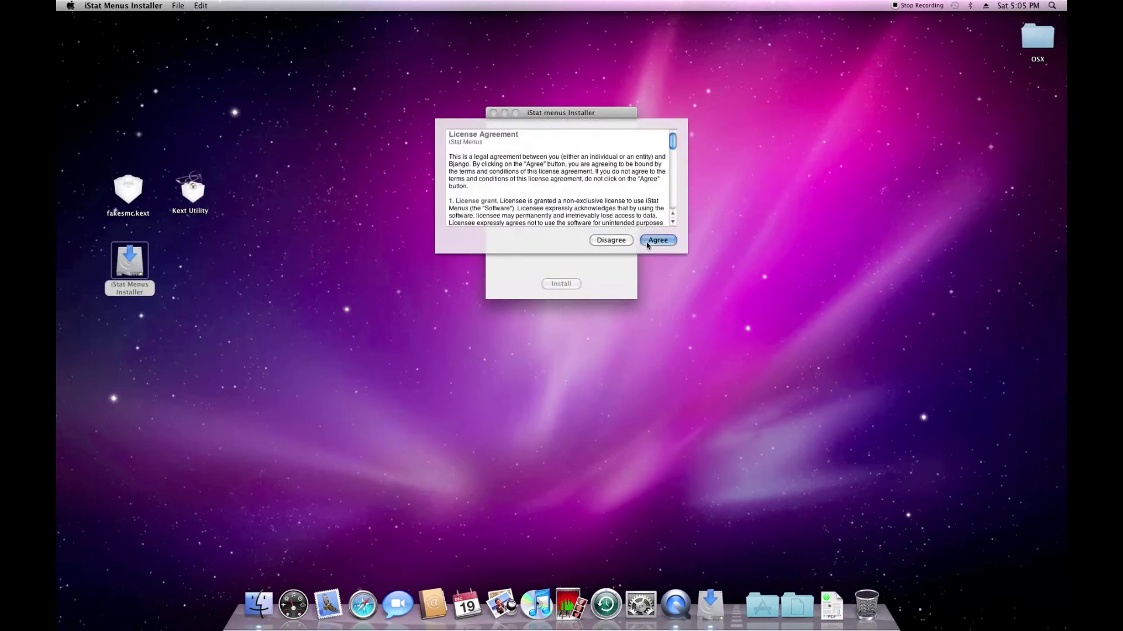
click(657, 240)
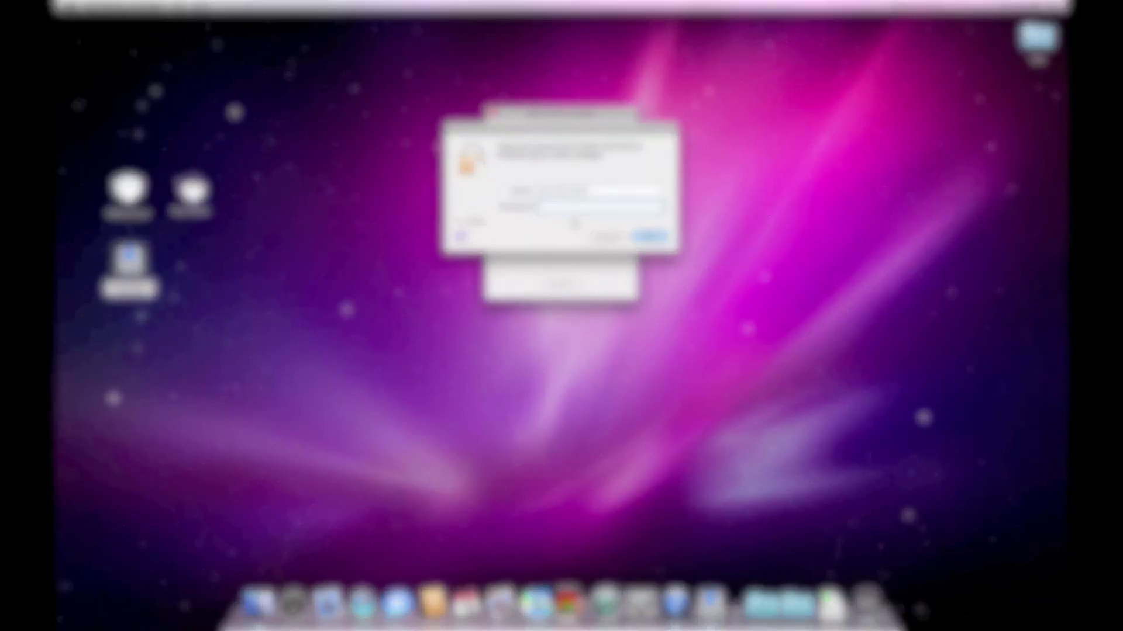
key(Return)
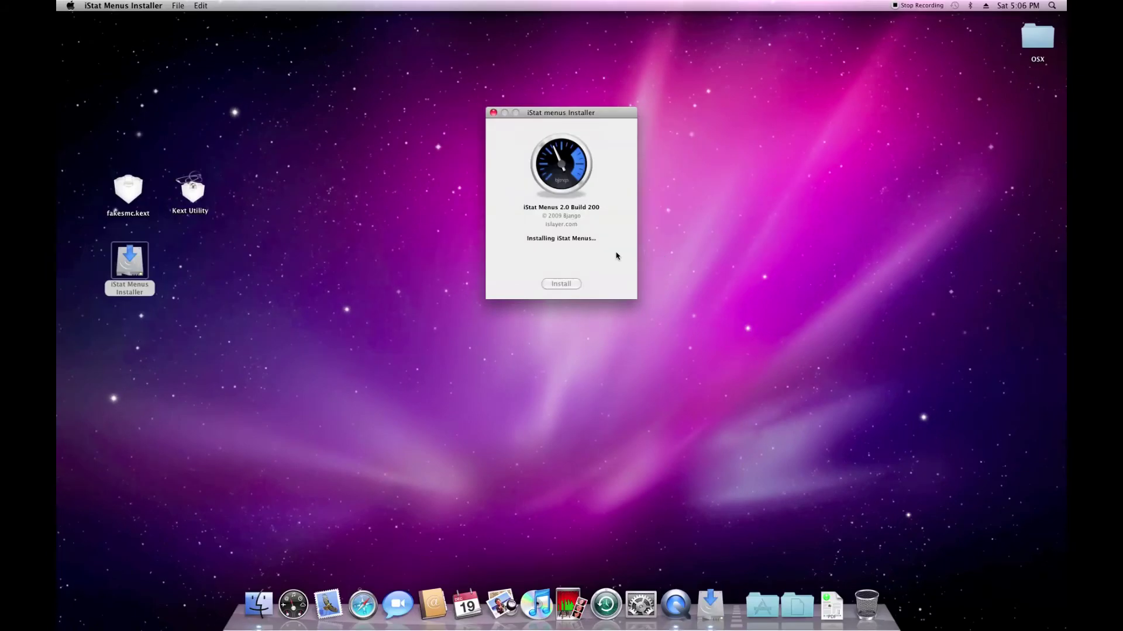
click(562, 285)
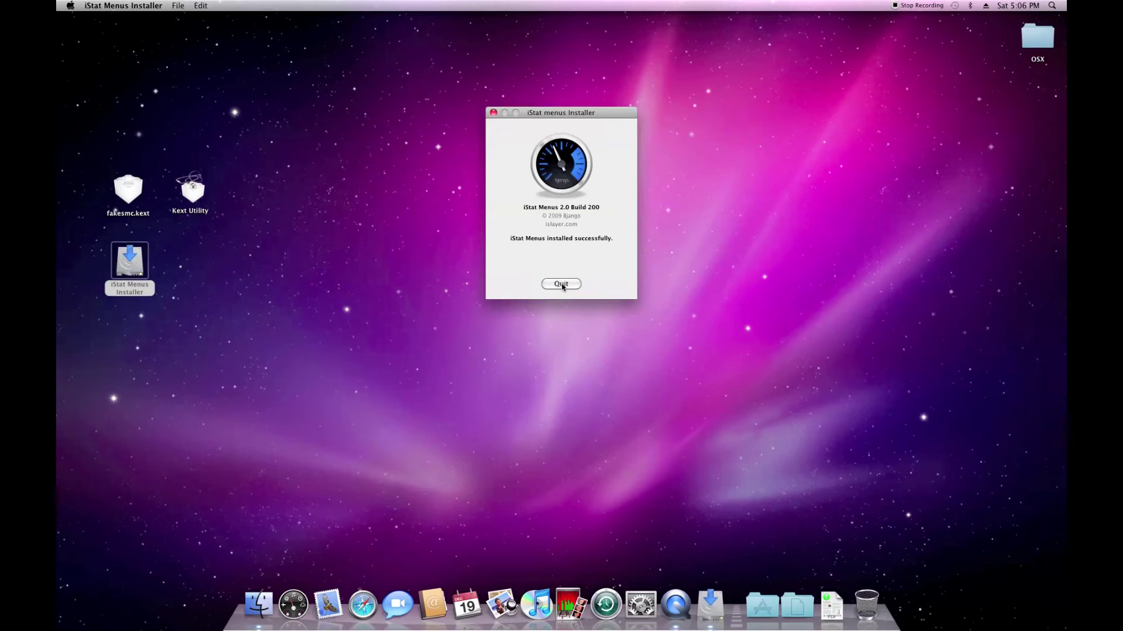
click(562, 284)
click(562, 284)
Step: Close the finished installer window and quit it from the Dock
click(494, 113)
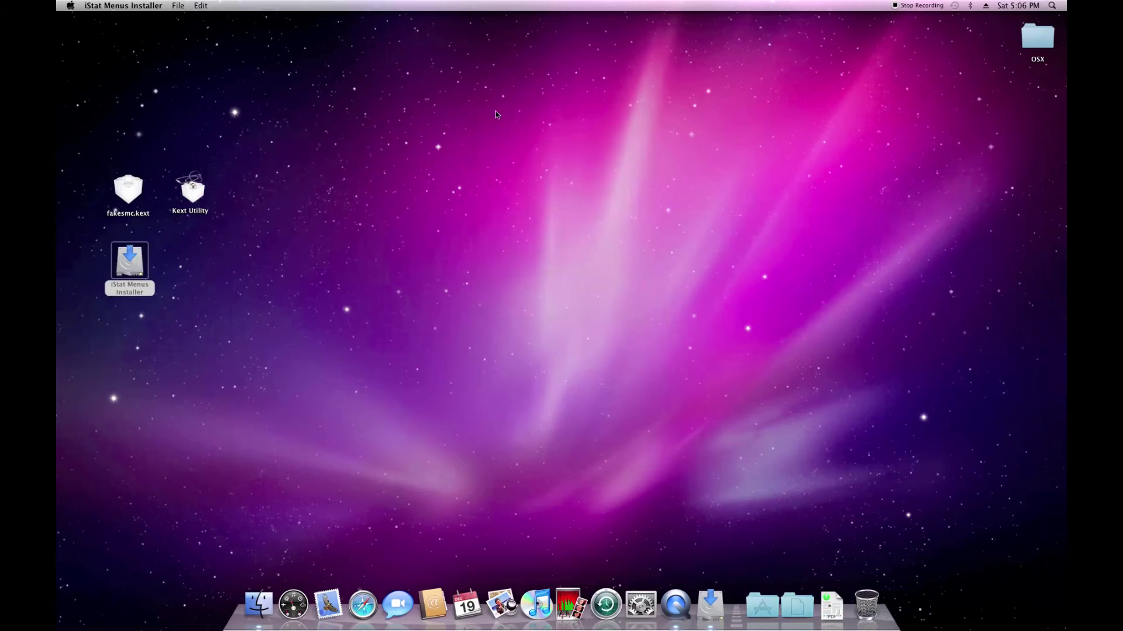
right_click(718, 607)
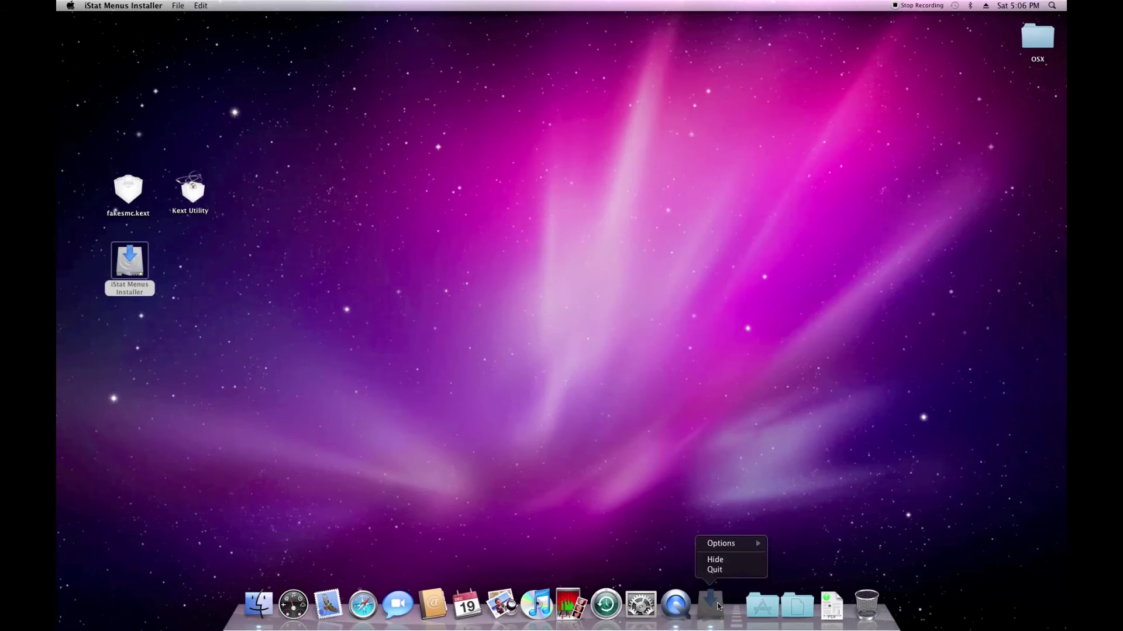
click(719, 573)
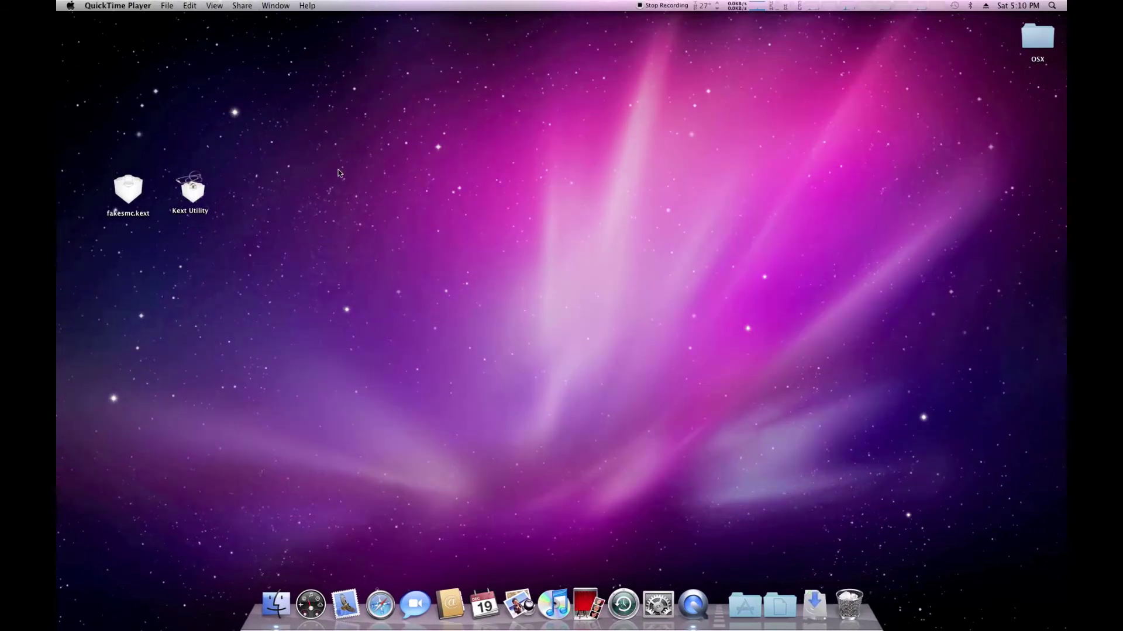
click(705, 7)
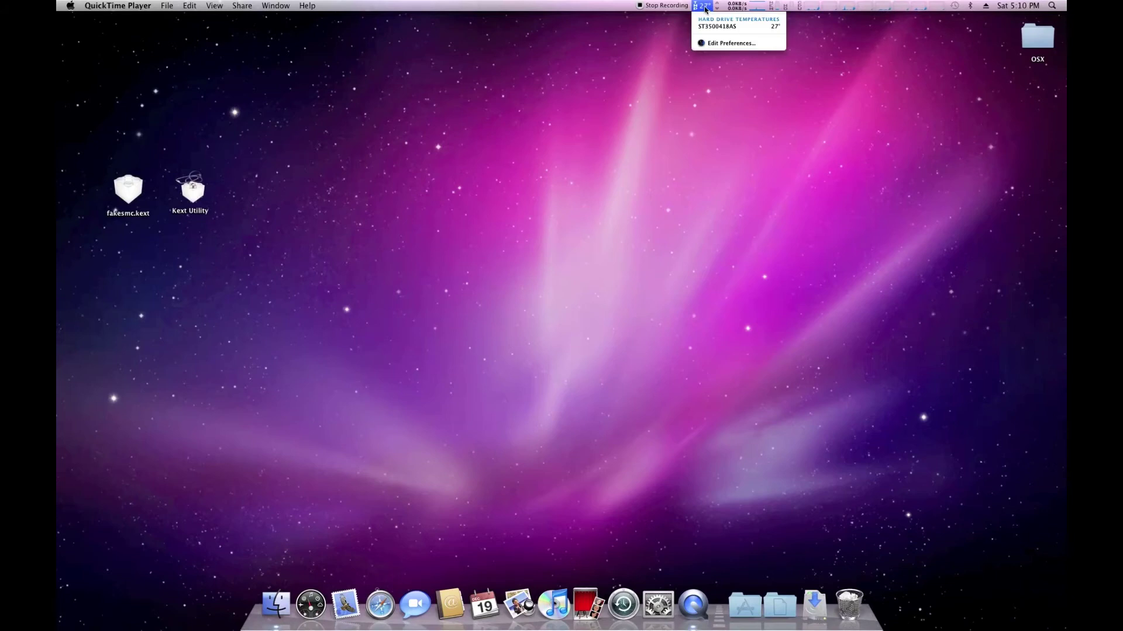
click(705, 7)
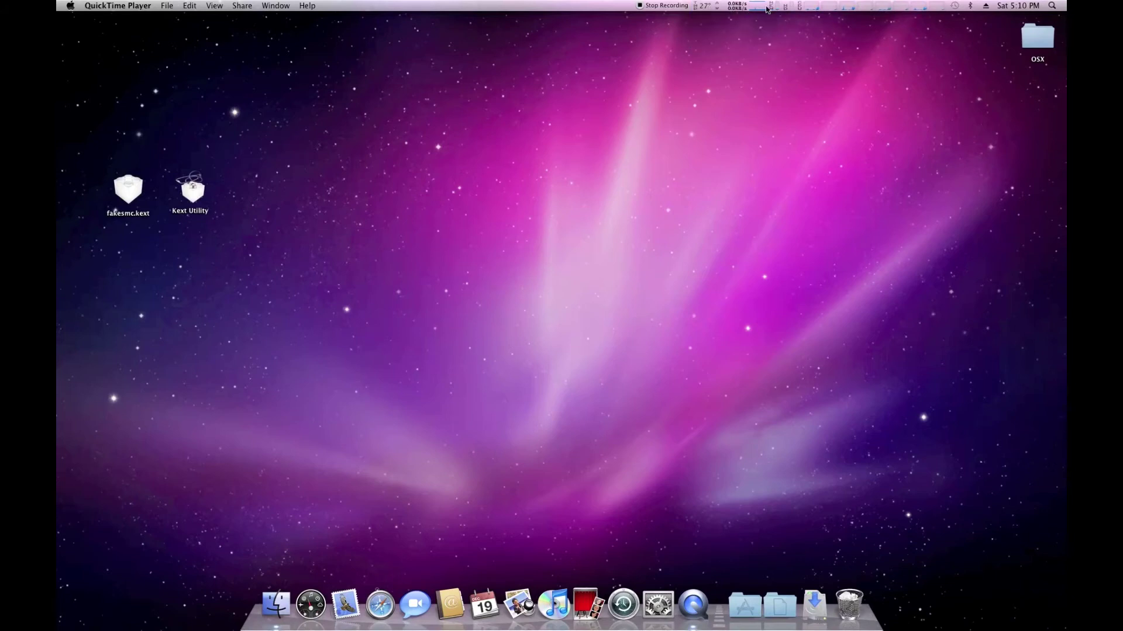
click(799, 8)
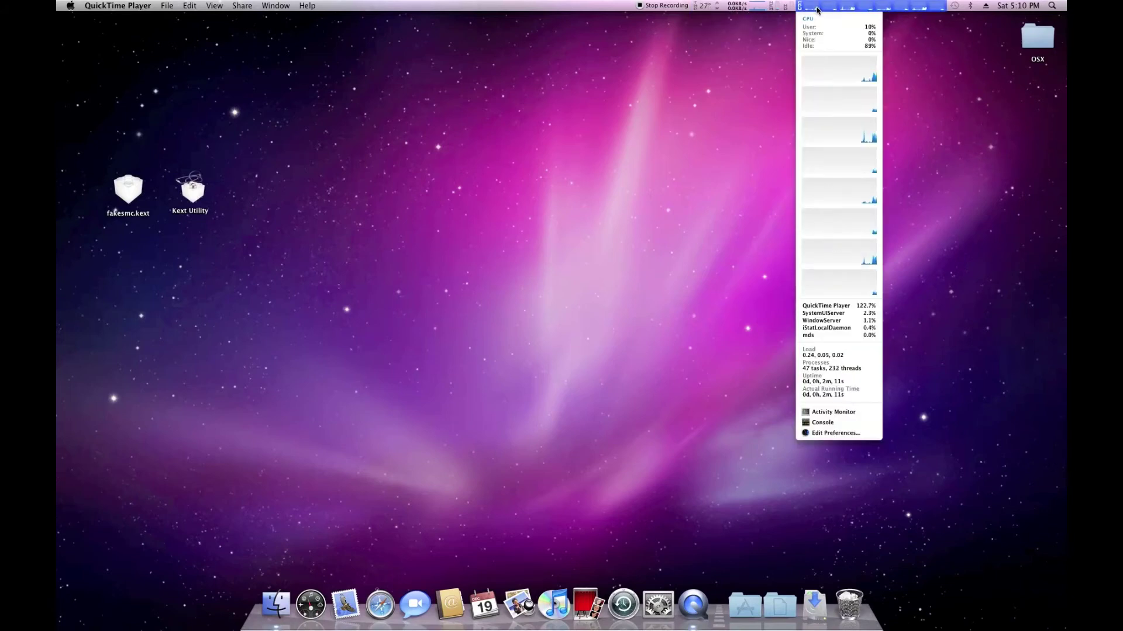
click(817, 9)
click(706, 7)
click(707, 7)
click(706, 7)
click(725, 43)
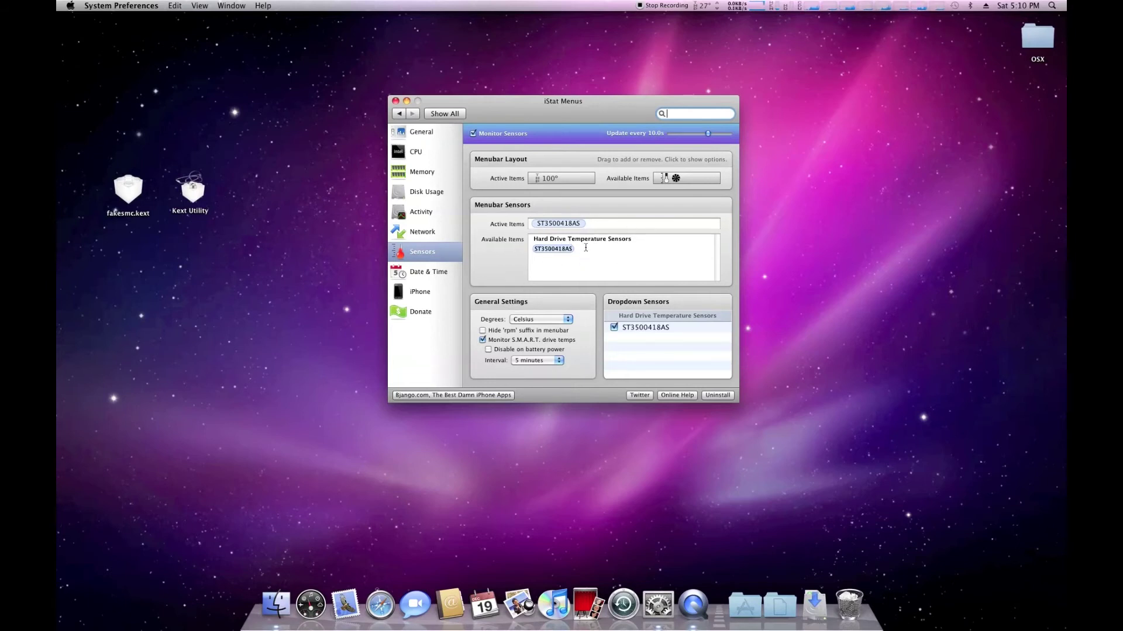
click(395, 101)
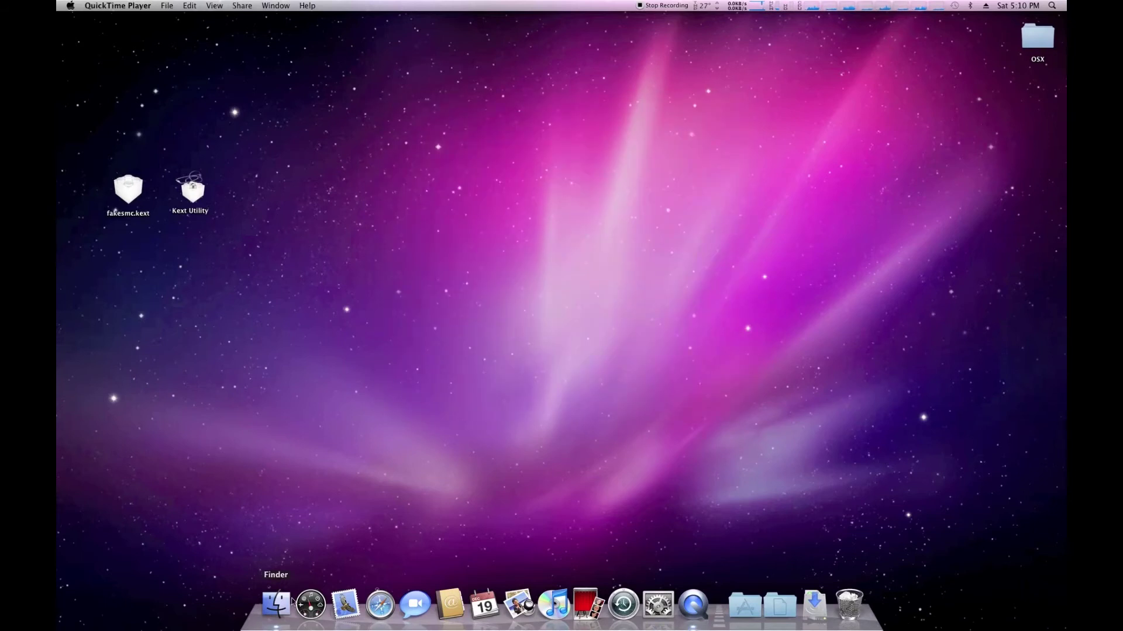
Step: Copy the desktop fakesmc.kext into Snow/Extra/Extensions, authenticating and replacing the older copy
click(276, 606)
drag(444, 117, 390, 291)
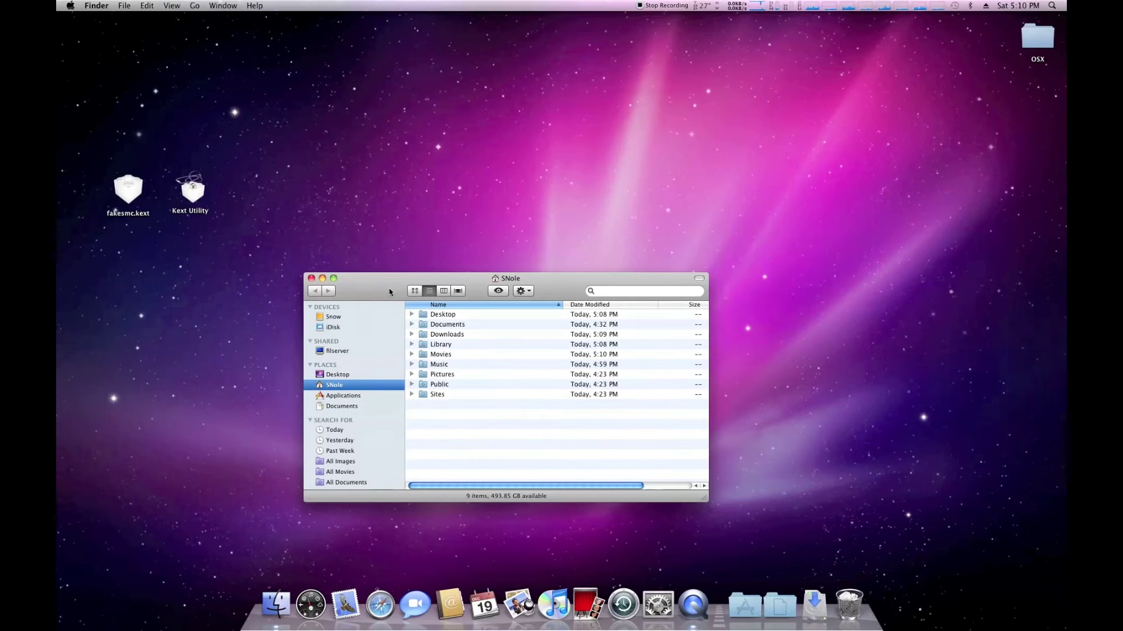
click(334, 318)
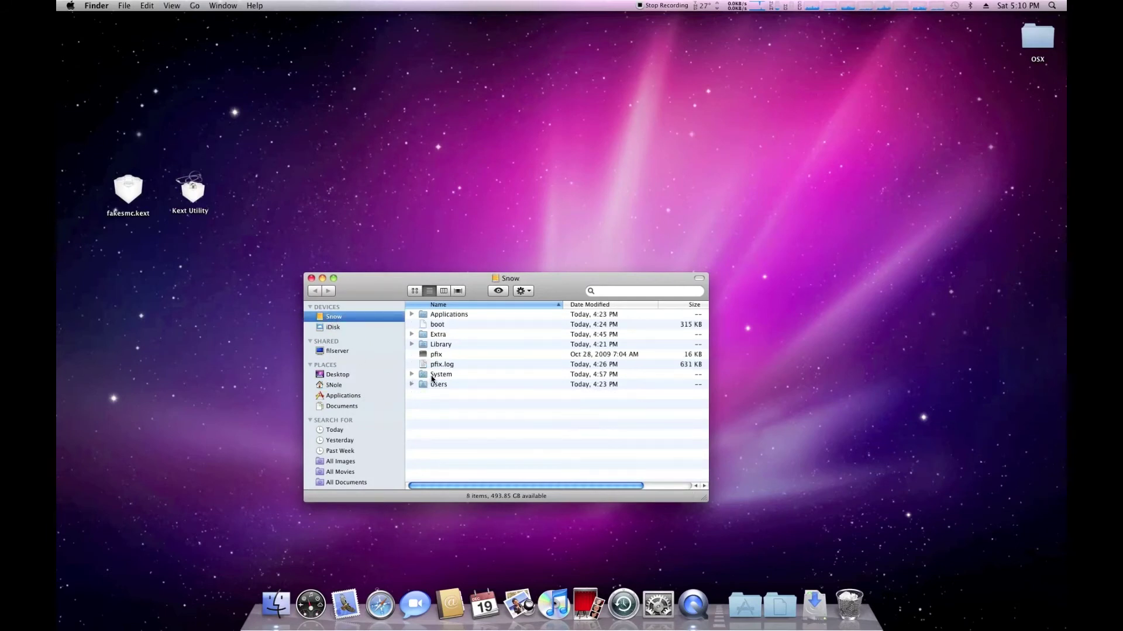
double_click(441, 337)
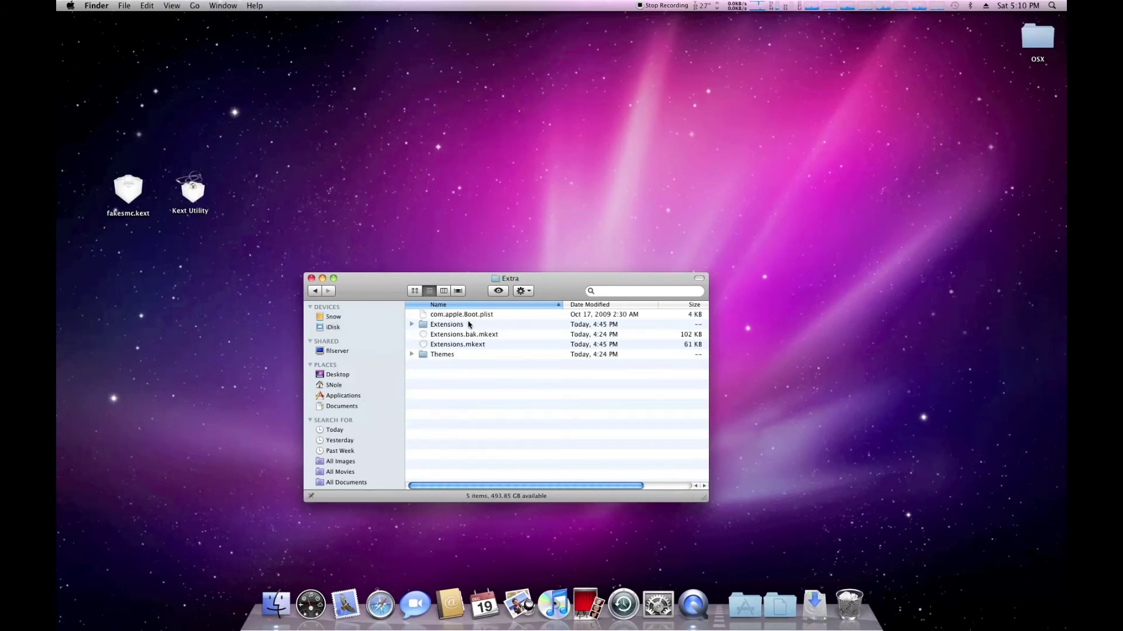
double_click(437, 325)
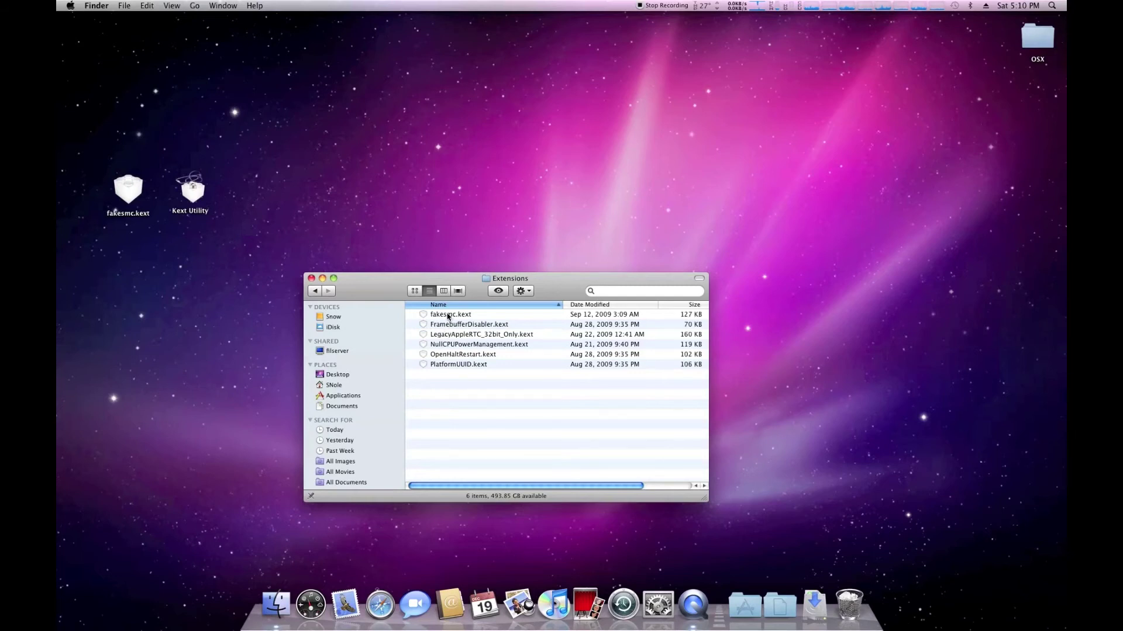
click(449, 317)
click(496, 425)
drag(130, 192, 480, 417)
click(578, 200)
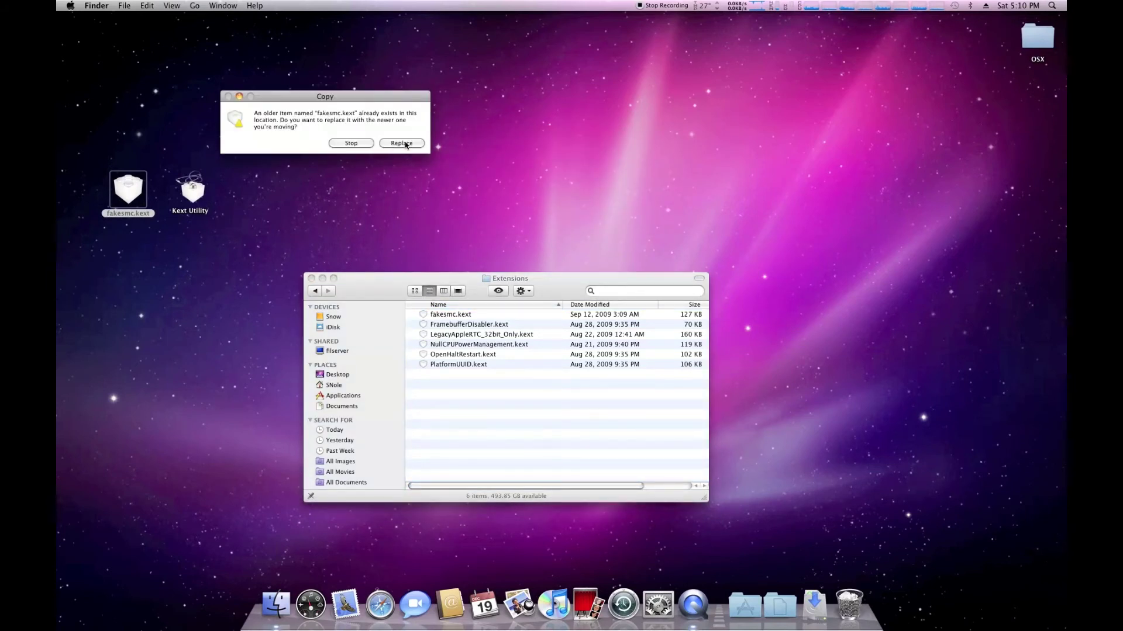
click(402, 144)
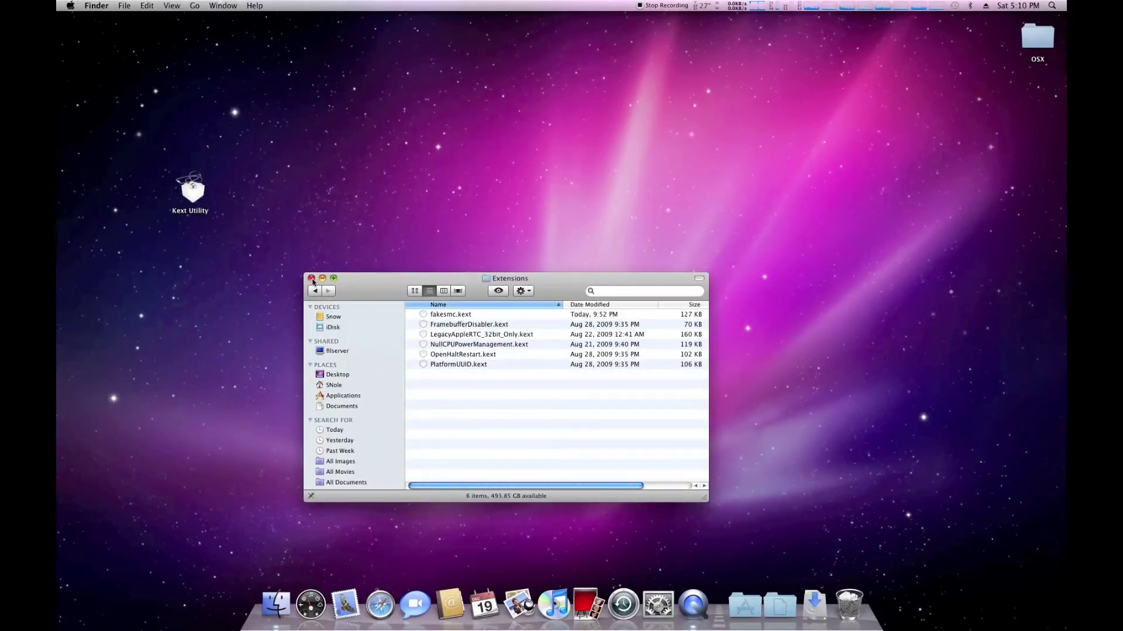
click(312, 279)
Step: Run Kext Utility to repair permissions and pack Extra/Extensions into Extensions.mkext, then quit
double_click(202, 195)
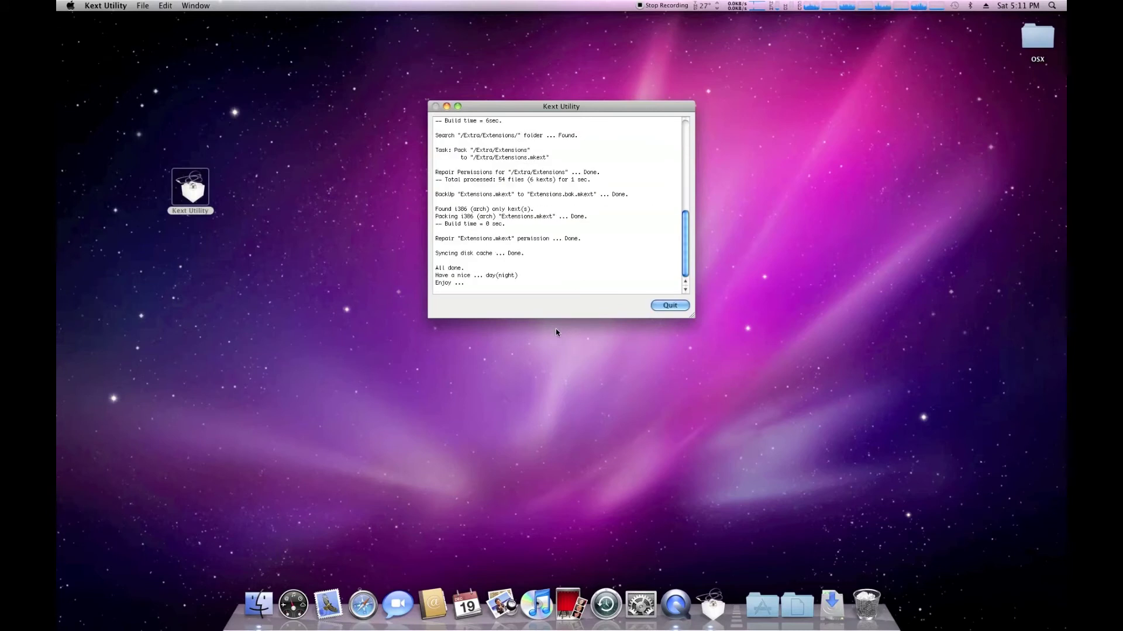
click(670, 305)
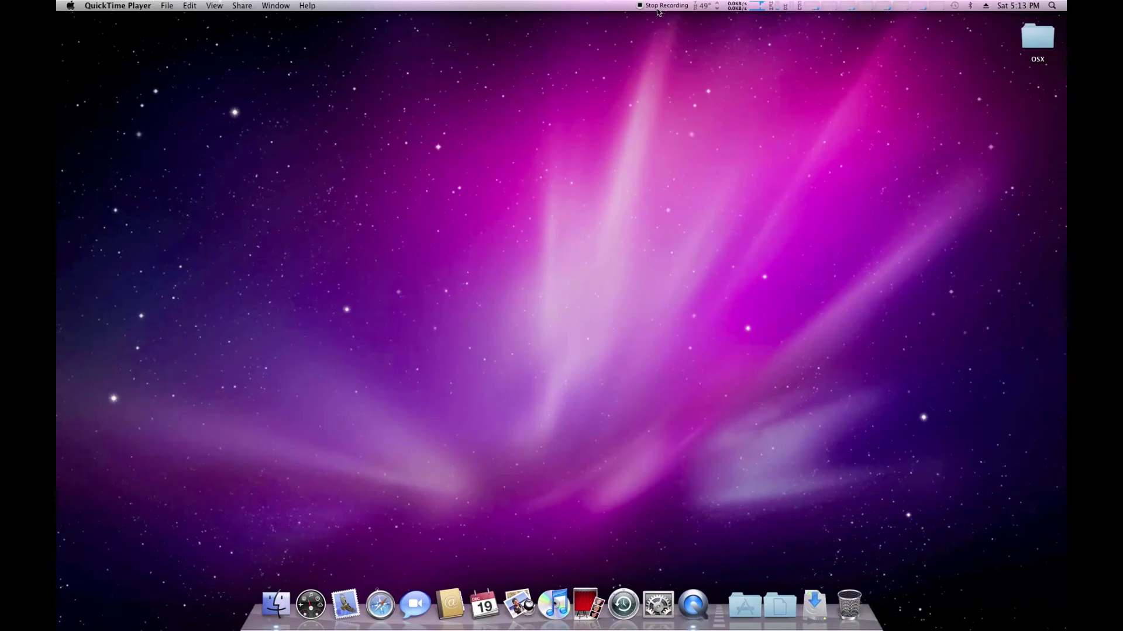
Step: Check the CPU A–D temperatures (44–51°) in iStat Menus and open its preferences
click(704, 6)
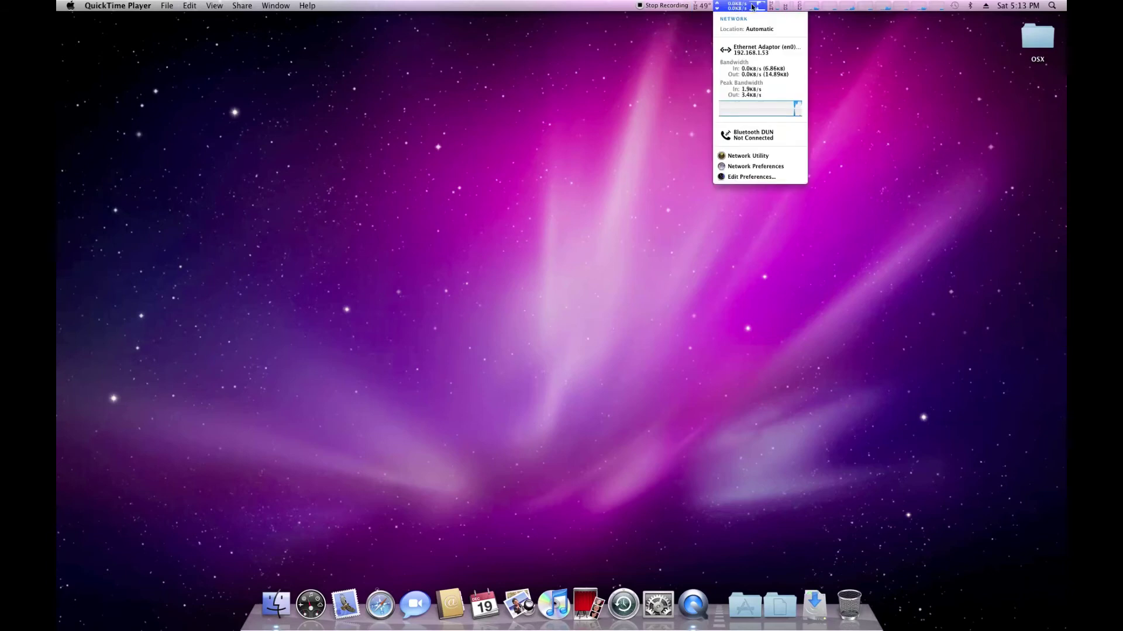
mouse_move(835, 6)
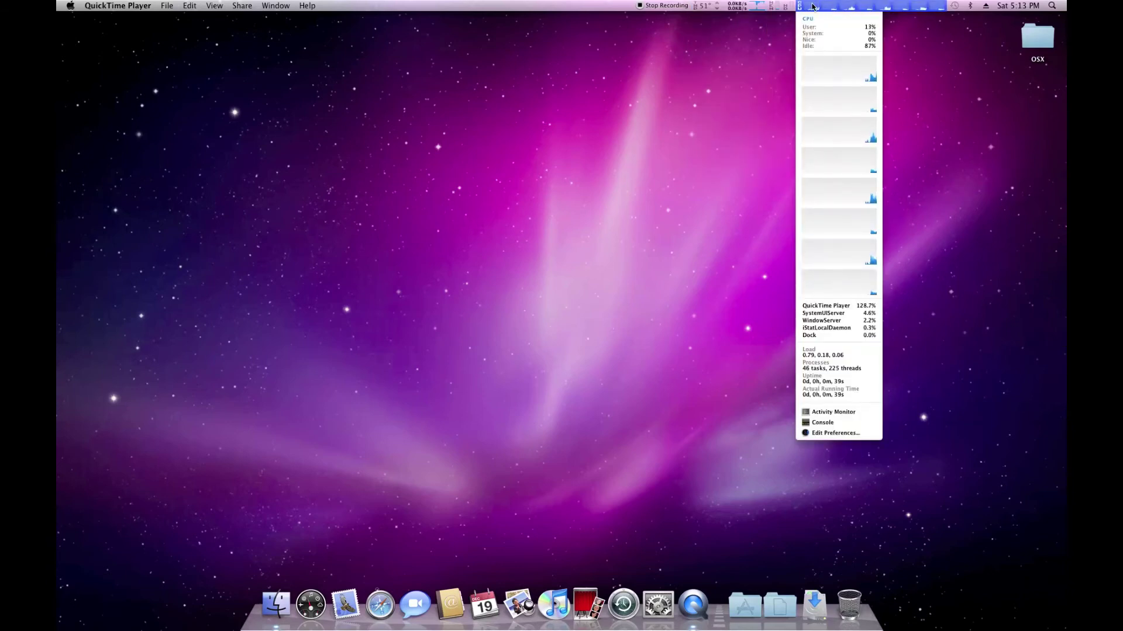
mouse_move(787, 8)
mouse_move(699, 9)
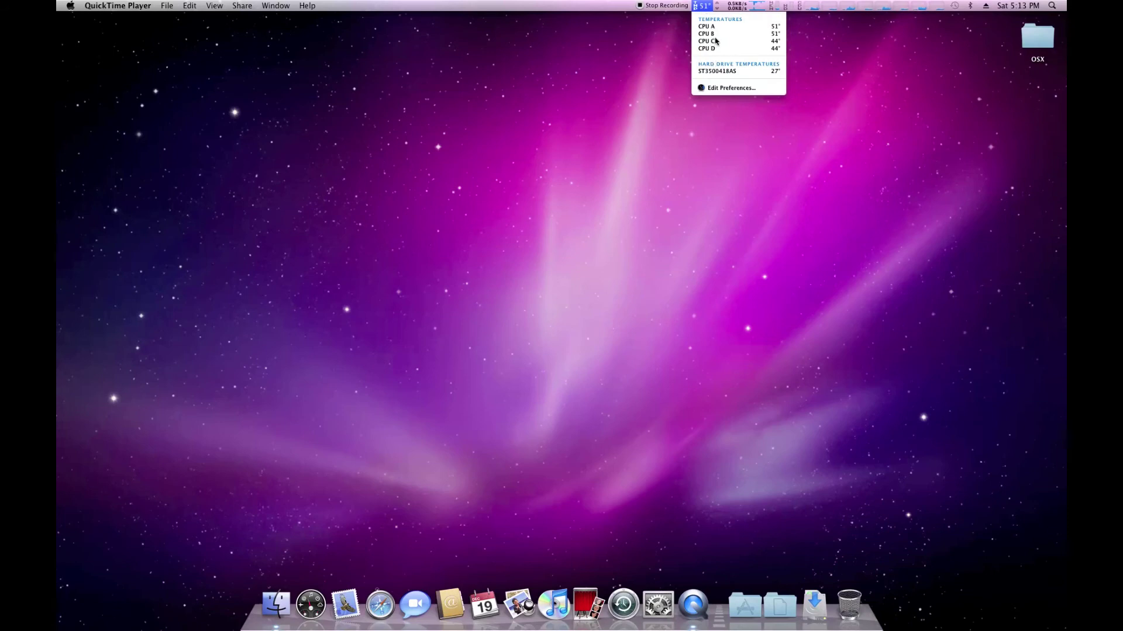
click(716, 87)
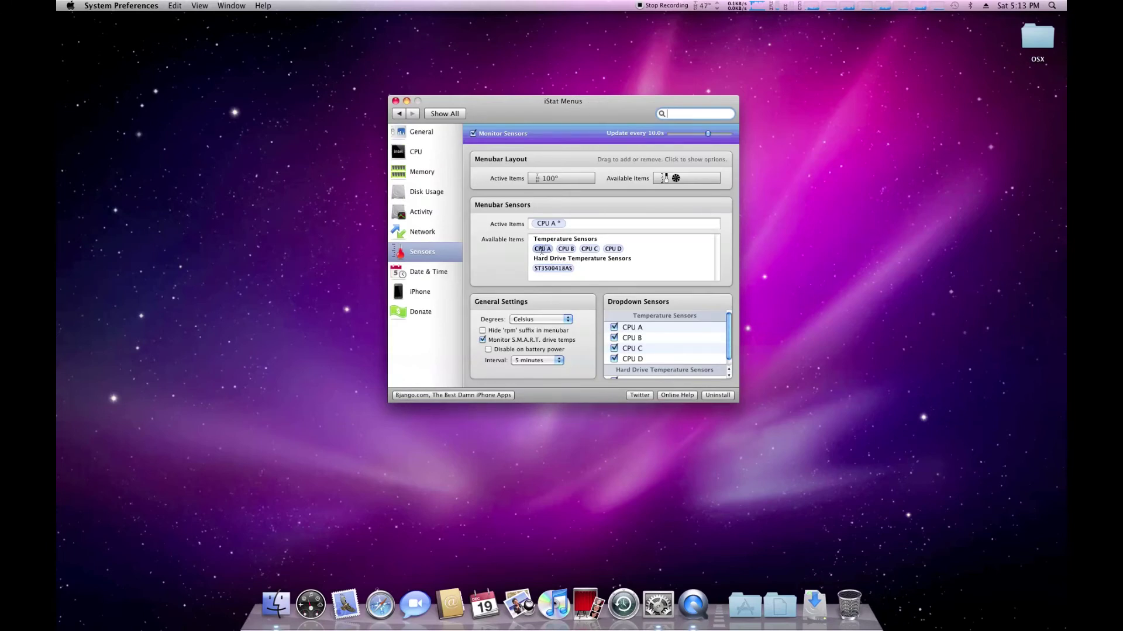
Step: Add CPU B to the Menubar Sensors active items, close preferences, and check the temperatures
drag(565, 248, 659, 234)
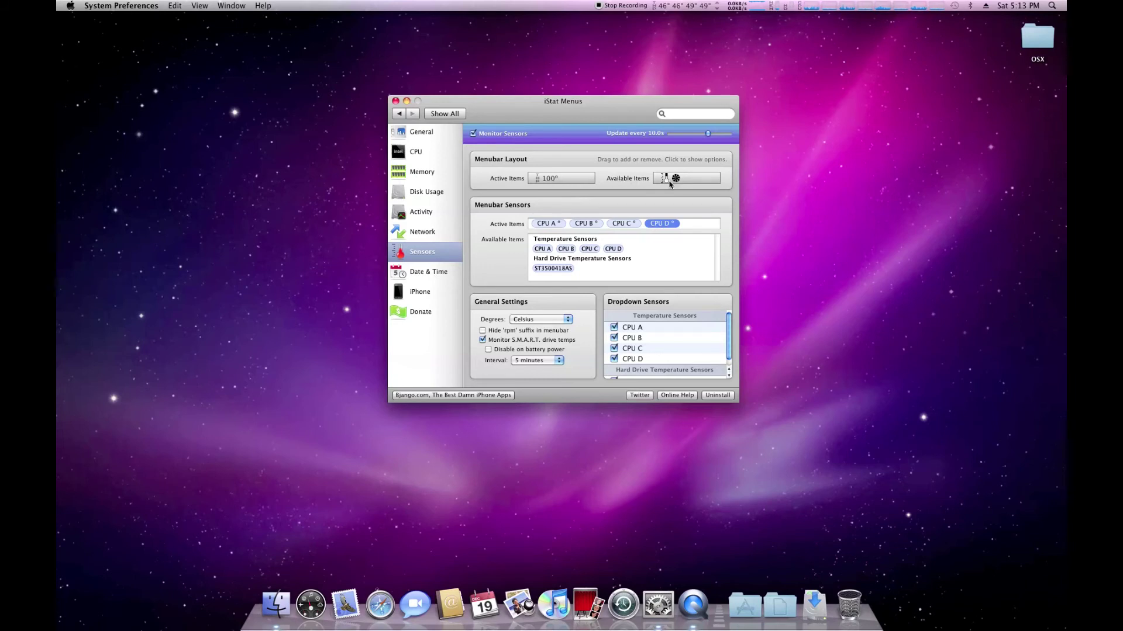
click(396, 101)
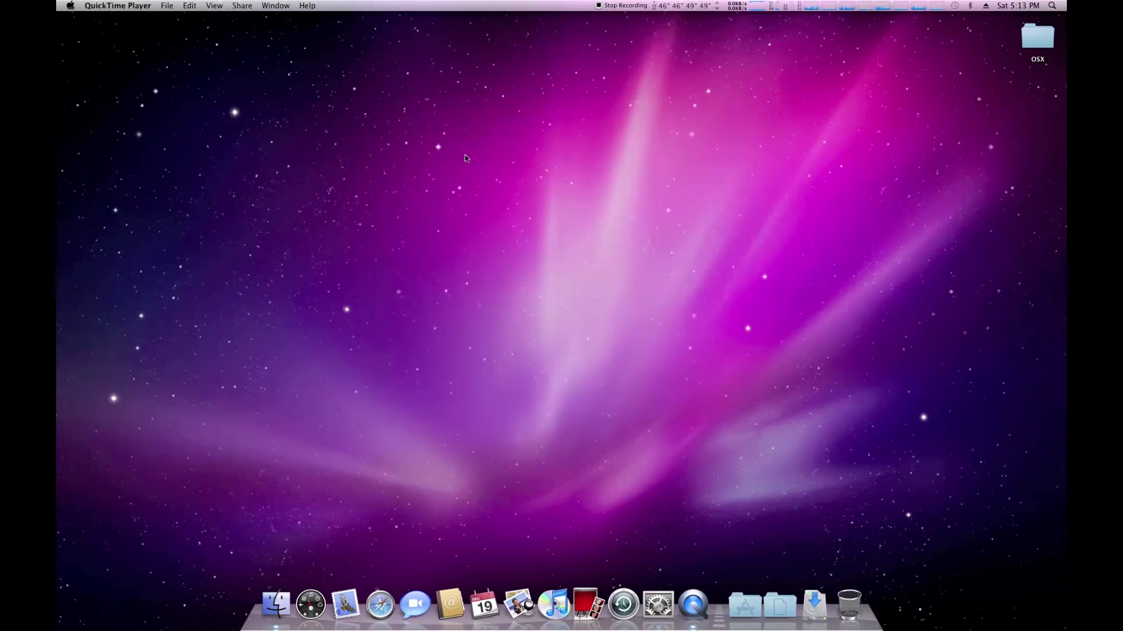
click(680, 6)
Step: Review PC Health Status (35°C CPU, Smart FAN Control Enabled), then return to the BIOS main menu
click(680, 6)
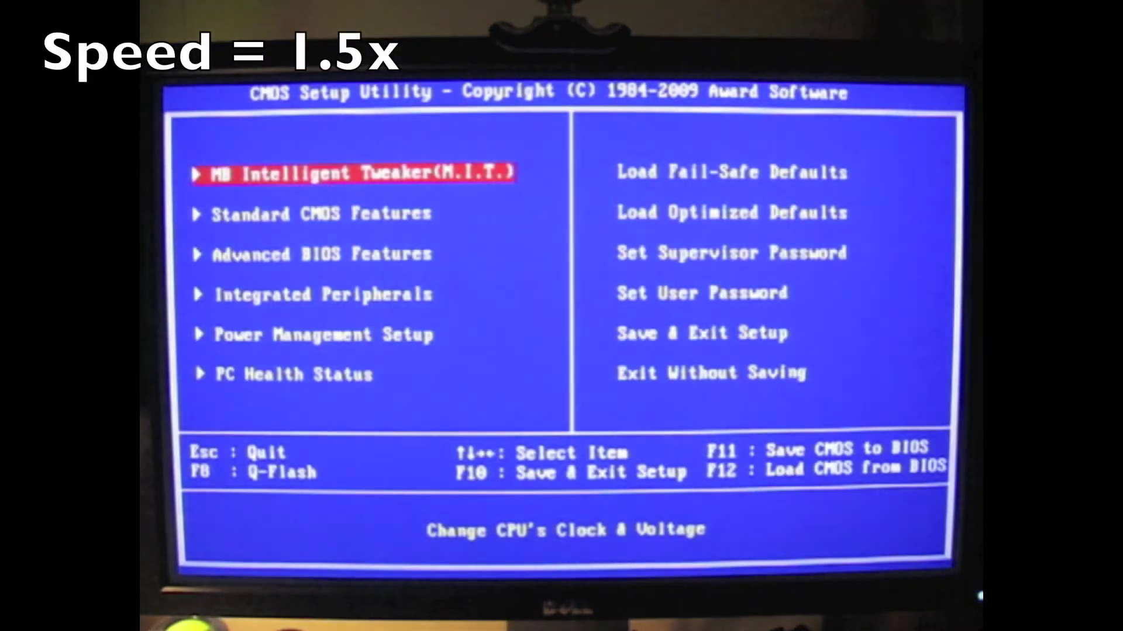
key(Down)
key(Down)
key(Down)
key(Down)
key(Down)
key(Return)
key(Down)
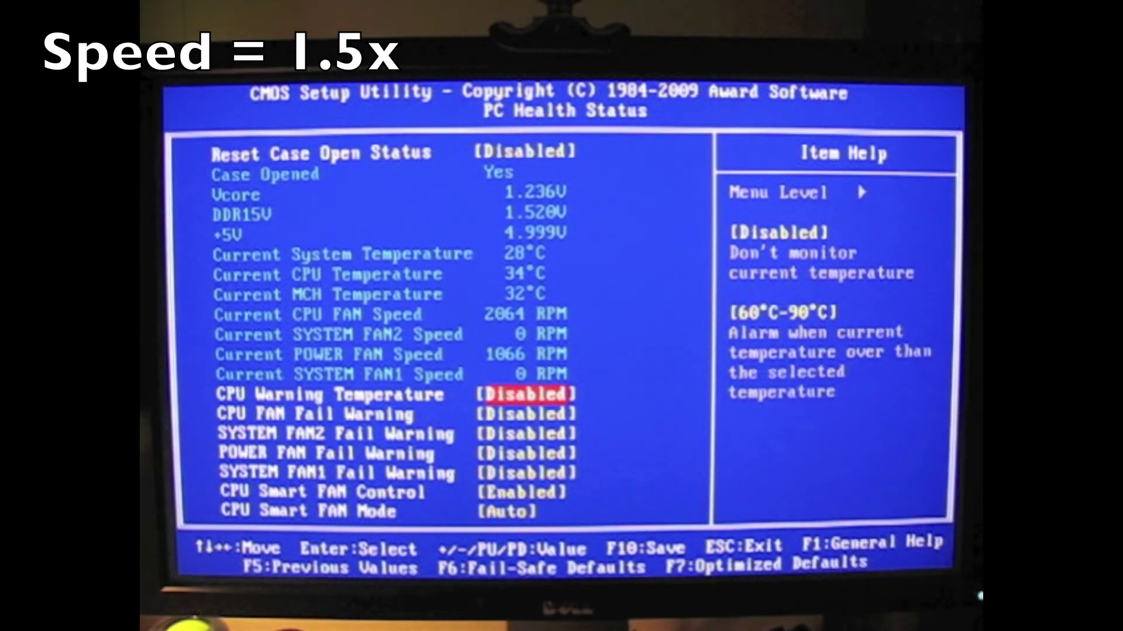
key(Down)
key(Down)
key(Down)
key(Down)
key(Down)
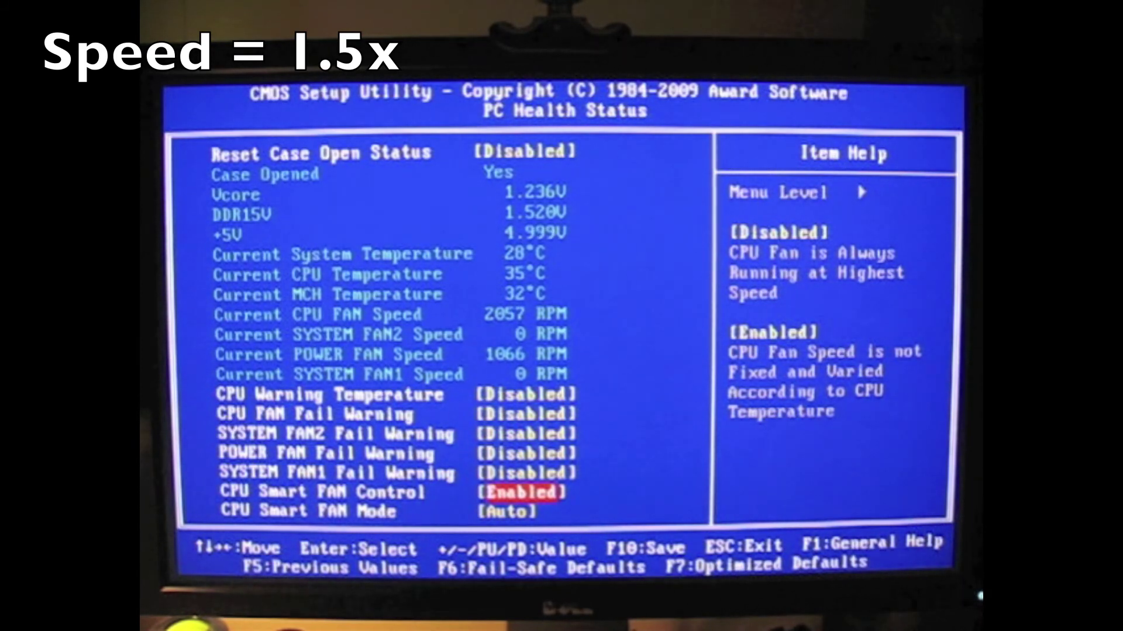
key(Escape)
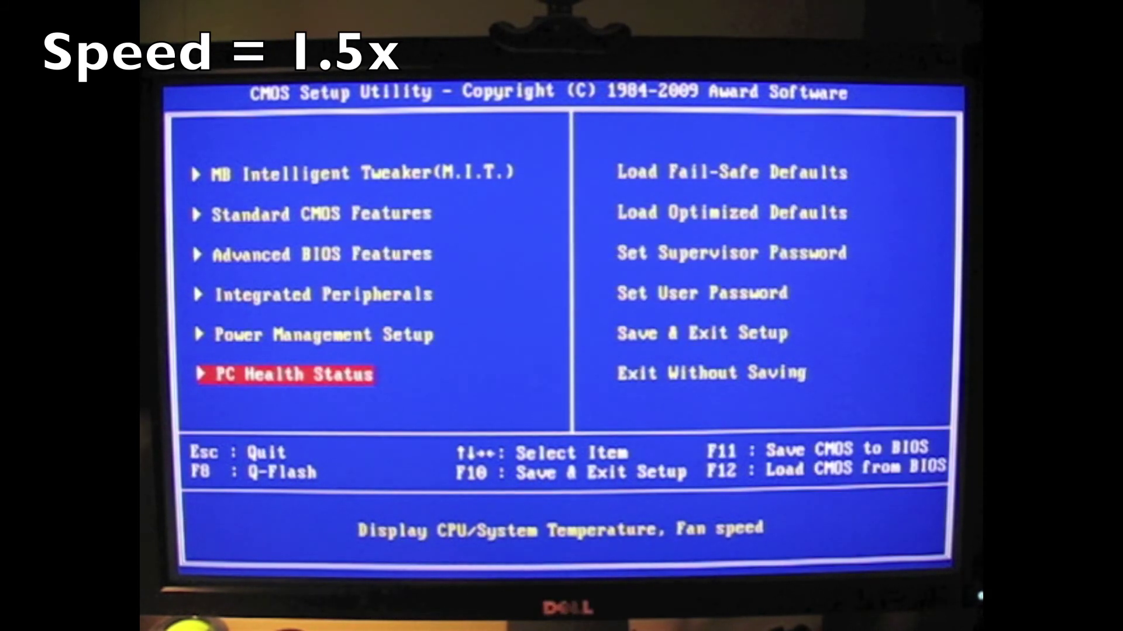
Step: Enter Q-Flash and load EX58UD5.F9E from the F9E folder on HDD 0-0
key(F8)
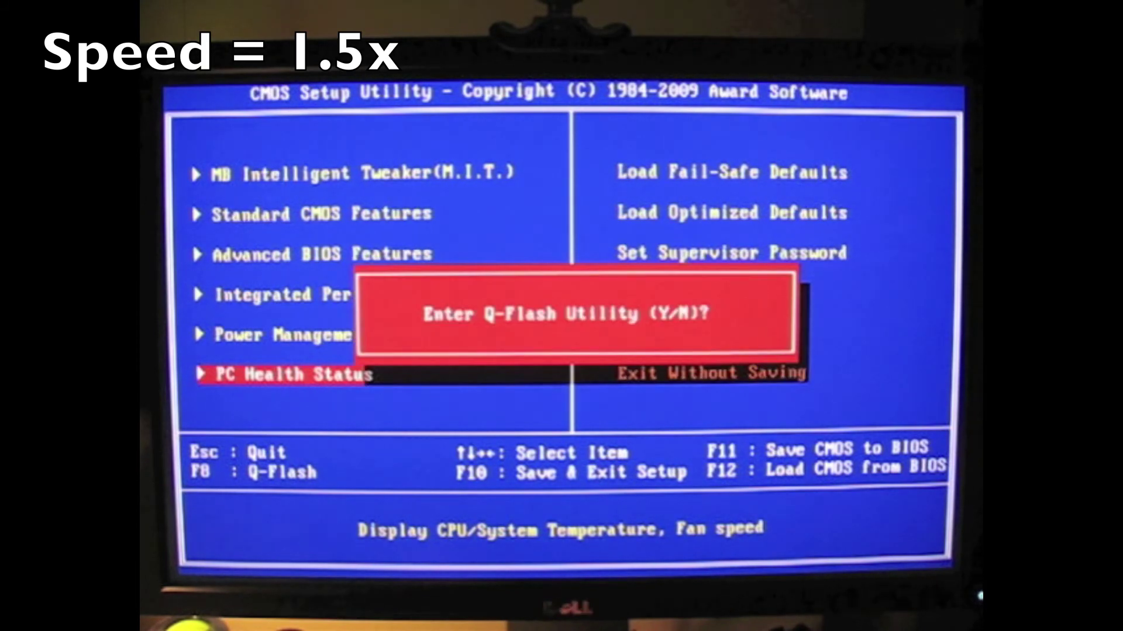
key(Return)
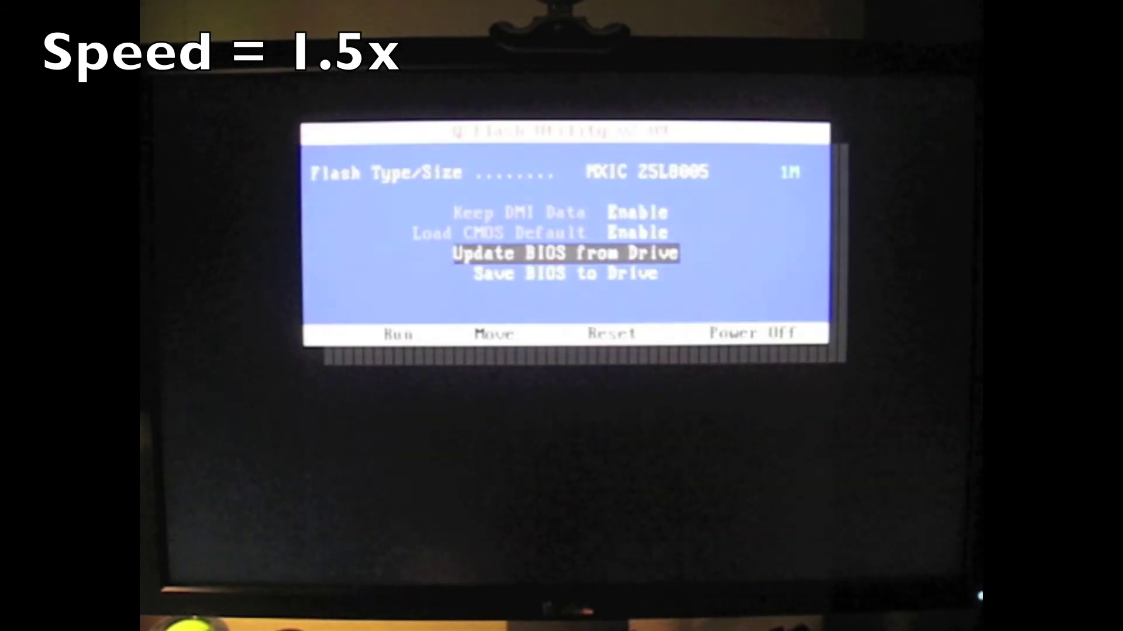
key(Return)
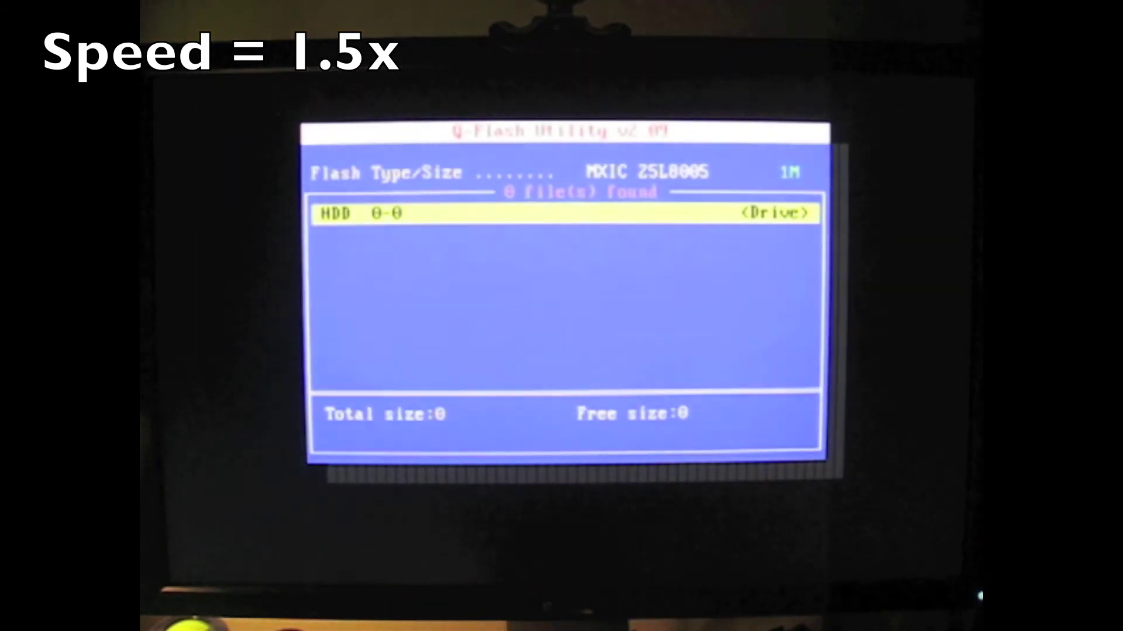
key(Return)
key(Down)
key(Down)
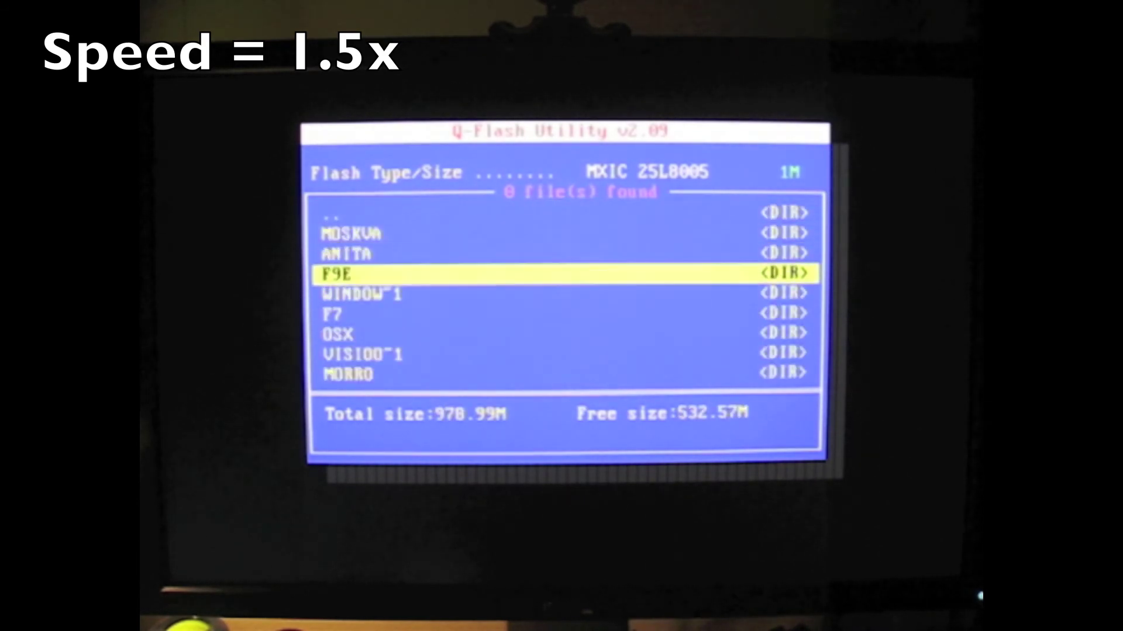
key(Return)
key(Down)
key(Return)
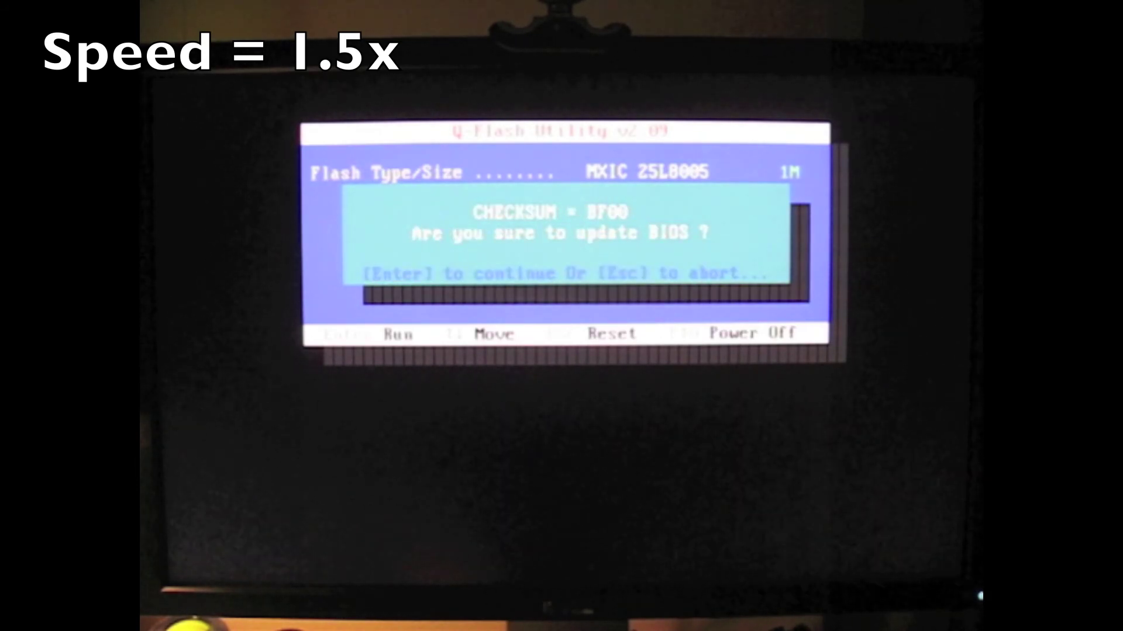
Step: Flash the new BIOS and power the machine off
key(Return)
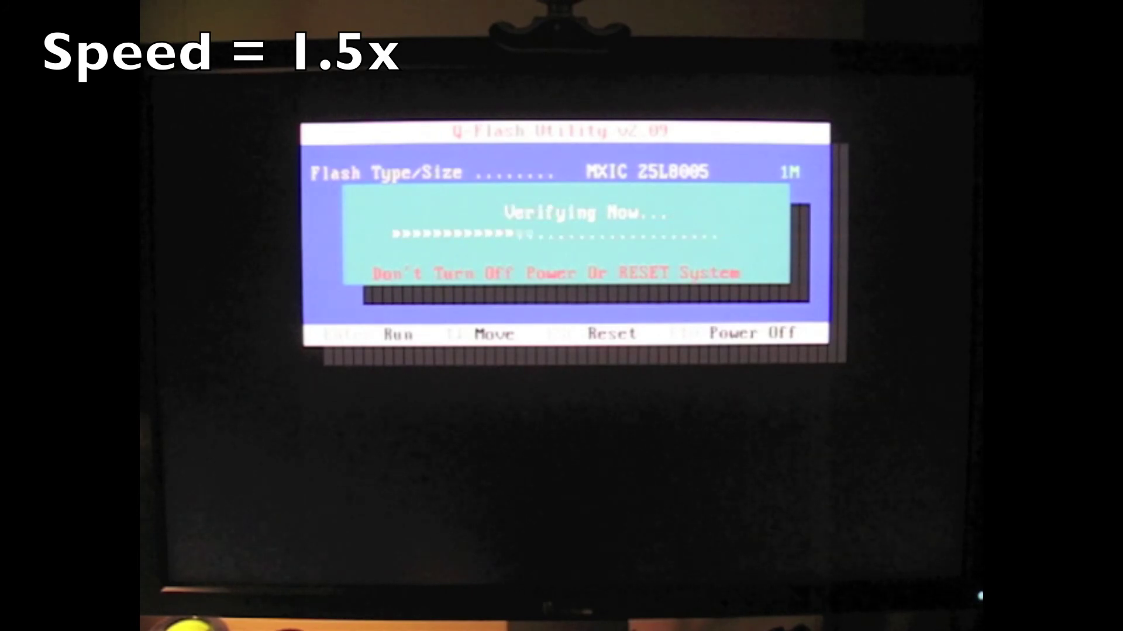
key(Return)
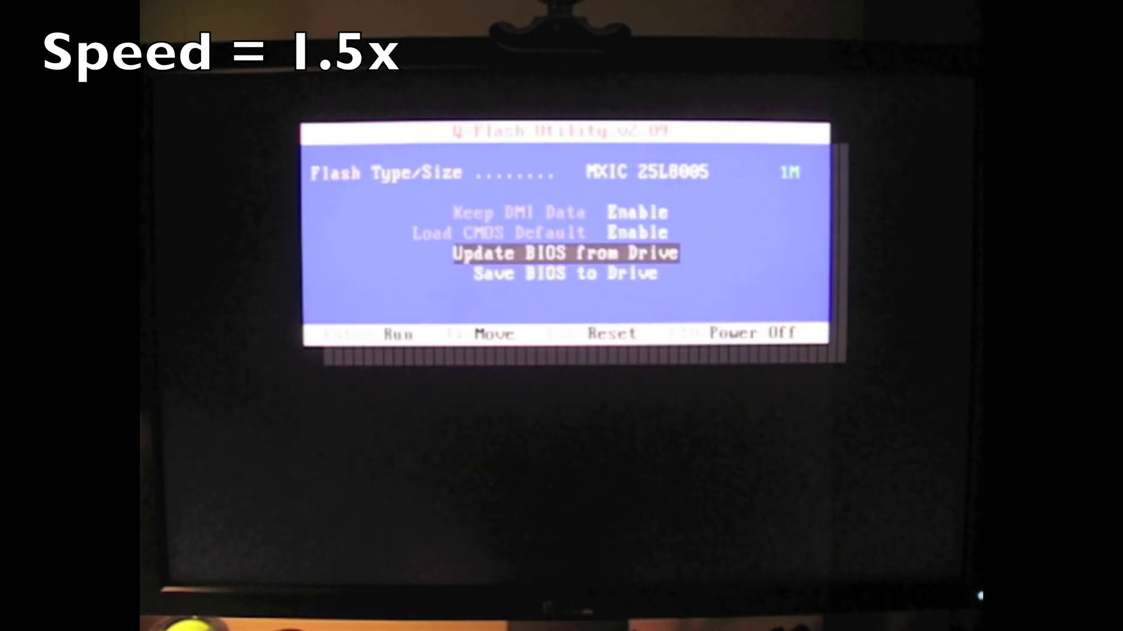
key(F10)
key(Return)
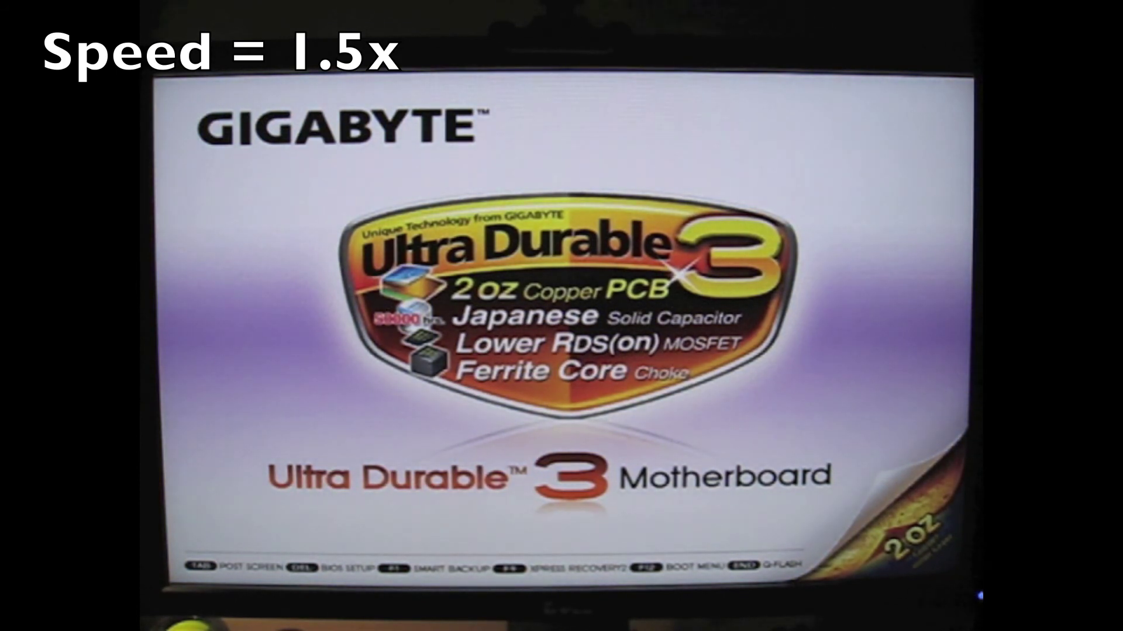
Step: Enter BIOS setup at boot and set floppy Drive A to None in Standard CMOS Features
key(Delete)
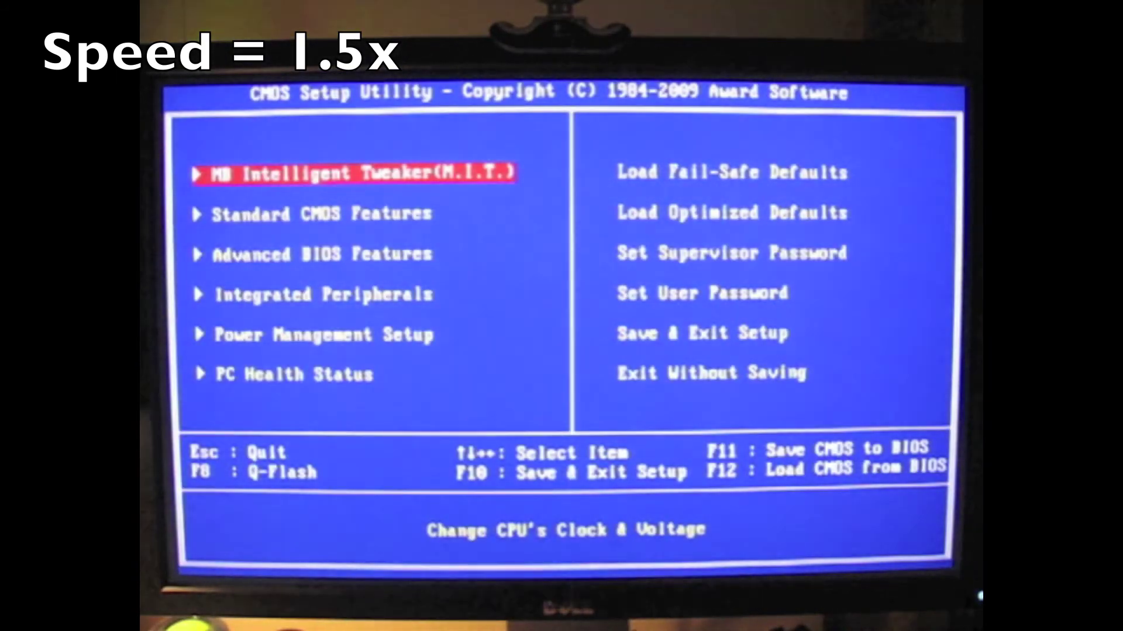
key(Return)
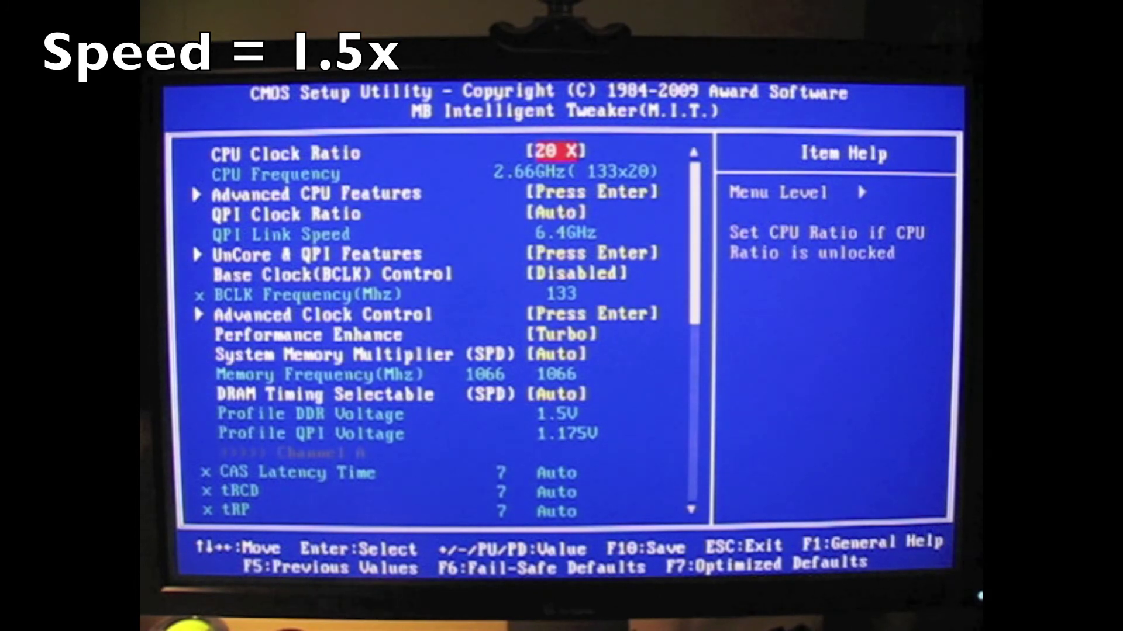
key(Escape)
key(Down)
key(Return)
key(Down)
key(Down)
key(Down)
key(Down)
key(Down)
key(Down)
key(Down)
key(Down)
key(Down)
key(Down)
key(Down)
key(Down)
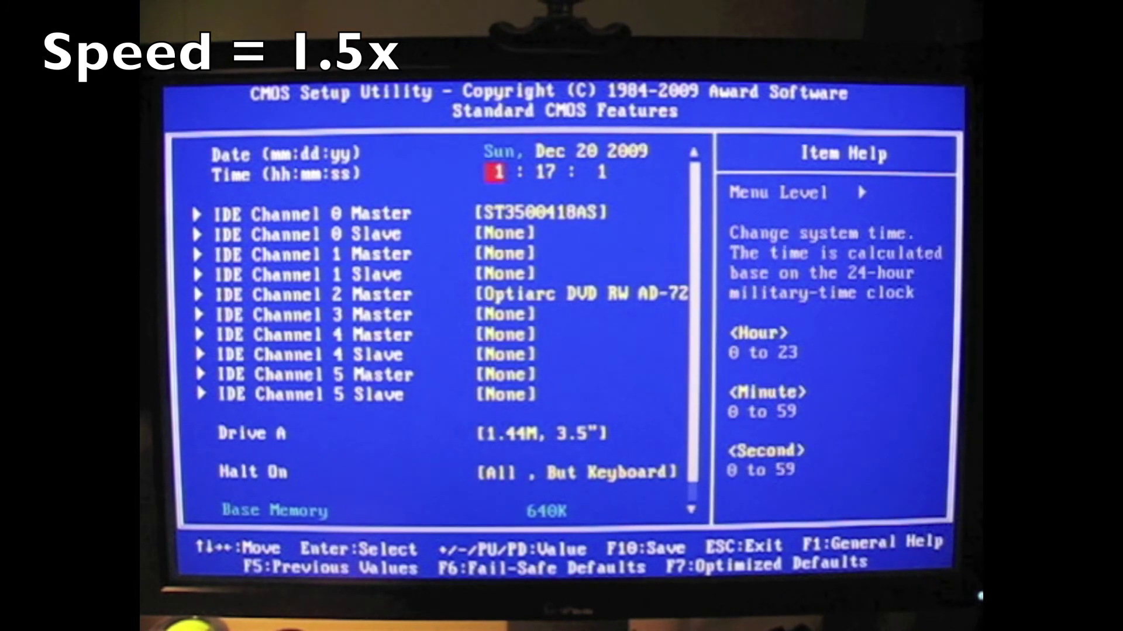
key(Return)
key(Up)
key(Up)
key(Up)
key(Up)
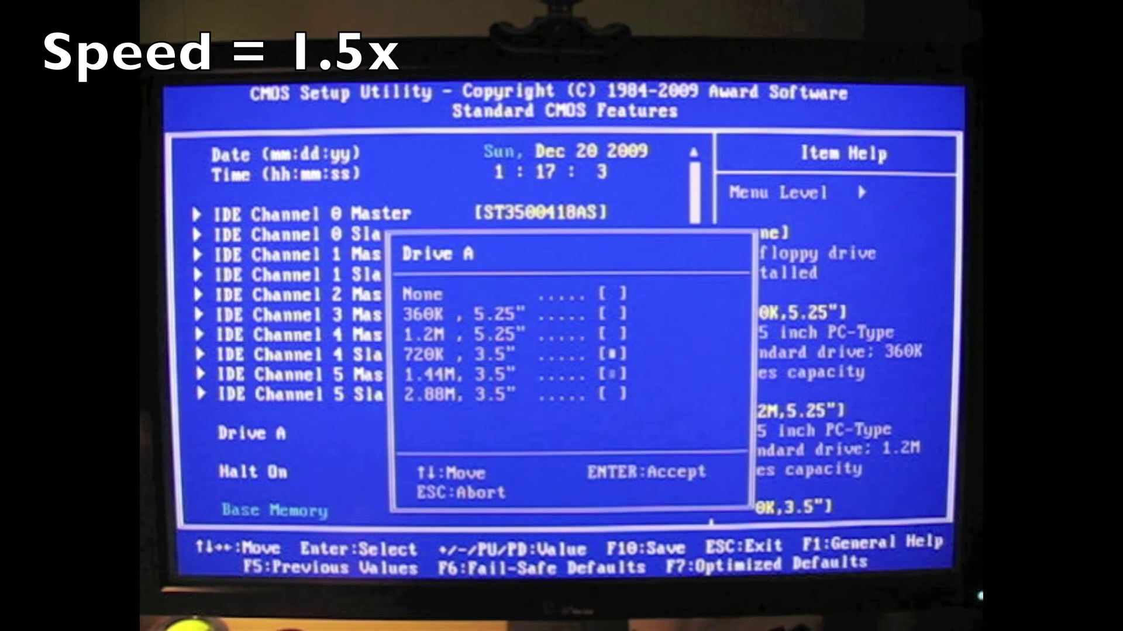
key(Return)
key(Escape)
Step: Disable Full Screen LOGO Show in Advanced BIOS Features
key(Down)
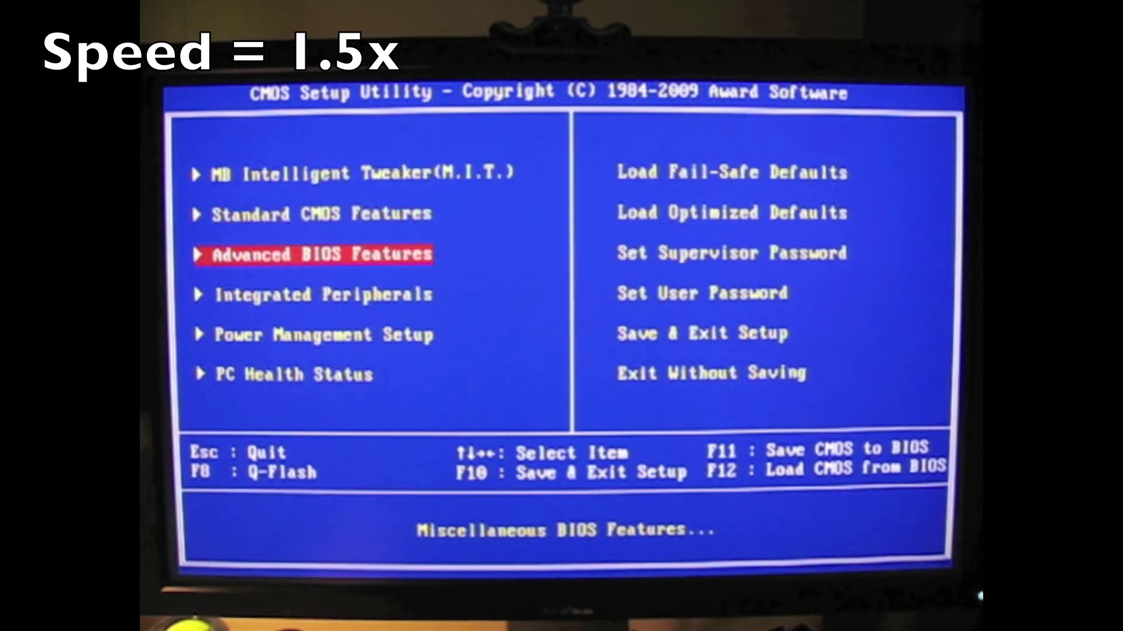
key(Return)
key(Down)
key(Down)
key(Down)
key(Down)
key(Down)
key(Down)
key(Down)
key(Down)
key(Down)
key(Return)
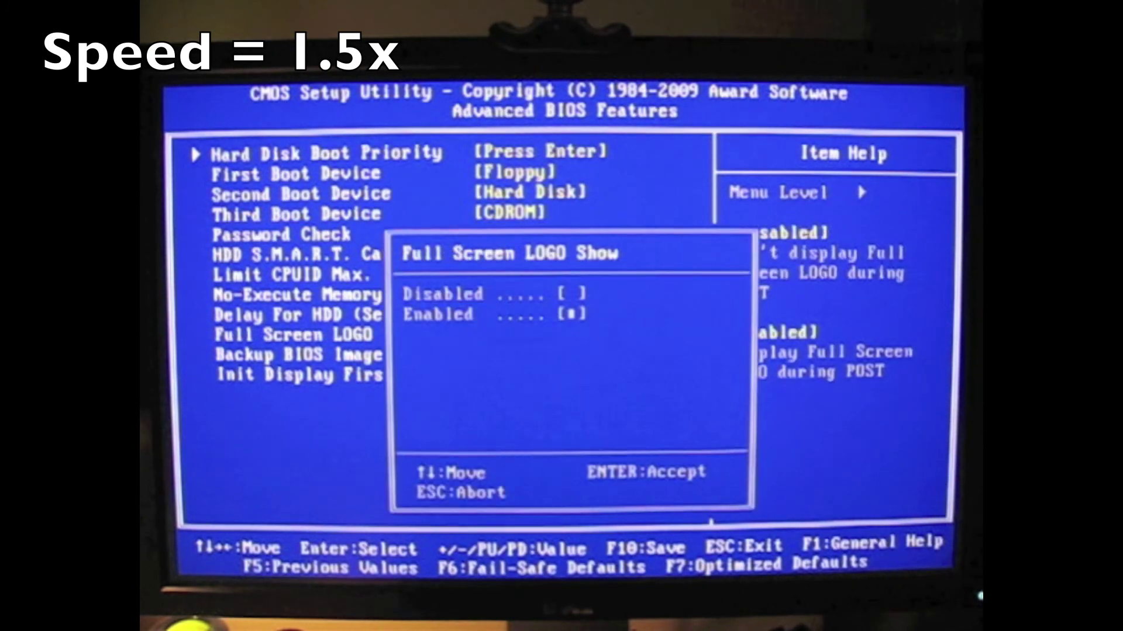
key(Up)
key(Return)
Step: Set the boot order to USB-HDD, CDROM, then Hard Disk
key(Up)
key(Up)
key(Up)
key(Up)
key(Up)
key(Up)
key(Up)
key(Up)
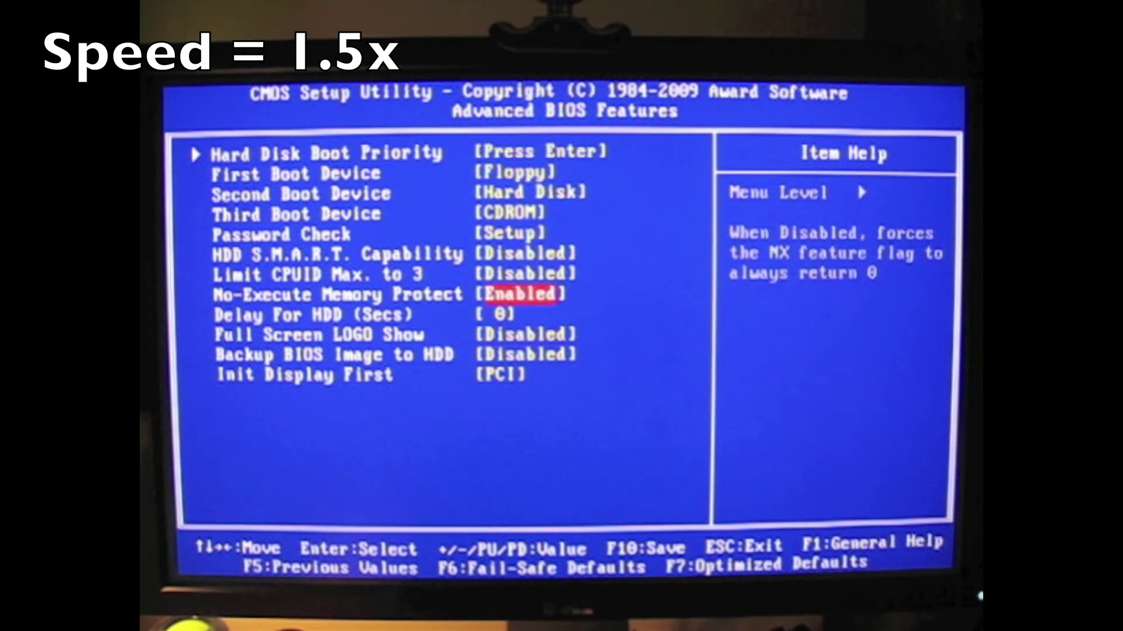
key(Return)
key(Down)
key(Down)
key(Down)
key(Down)
key(Down)
key(Down)
key(Down)
key(Down)
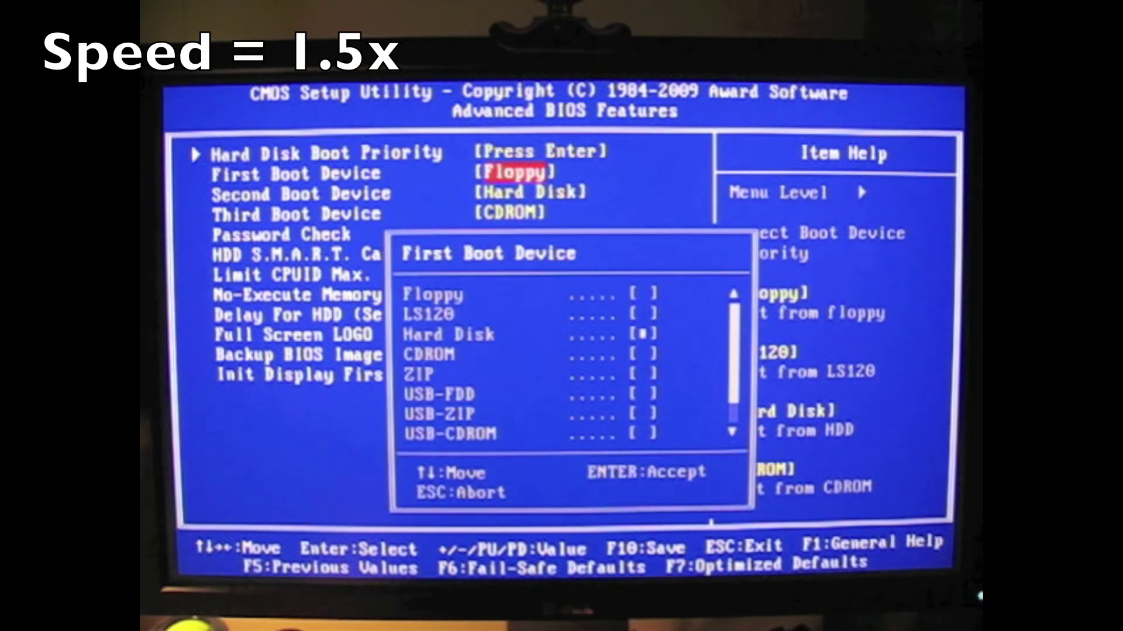
key(Return)
key(Down)
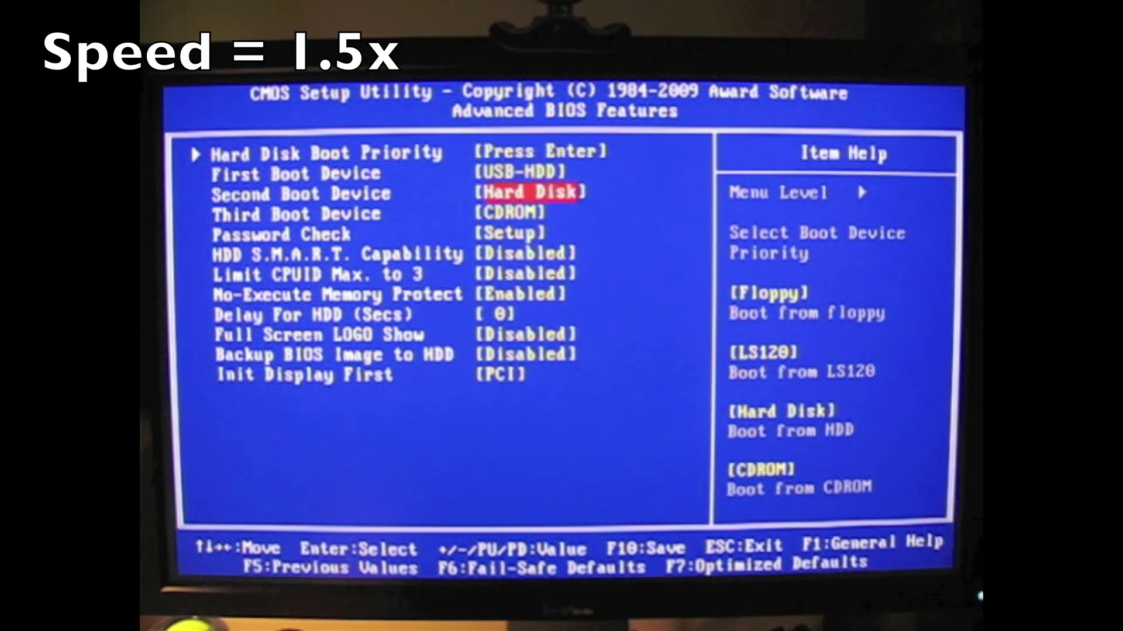
key(Return)
key(Up)
key(Down)
key(Down)
key(Return)
key(Return)
key(Up)
key(Return)
key(Escape)
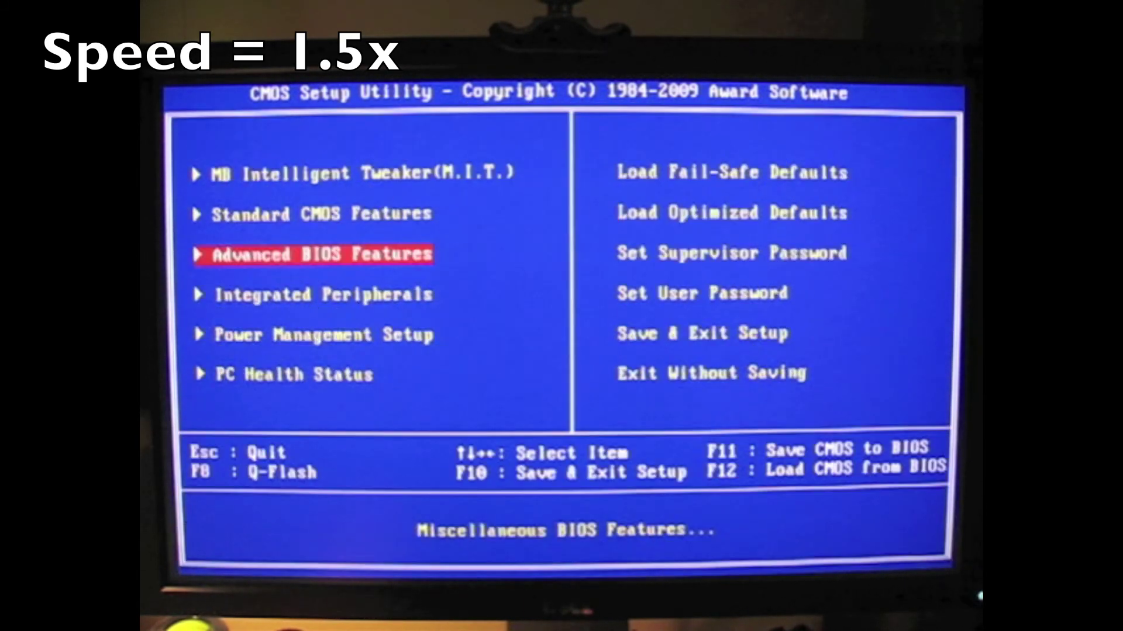
Step: Enable USB Keyboard Function in Integrated Peripherals
key(Down)
key(Return)
key(Down)
key(Down)
key(Down)
key(Down)
key(Return)
key(Down)
key(Return)
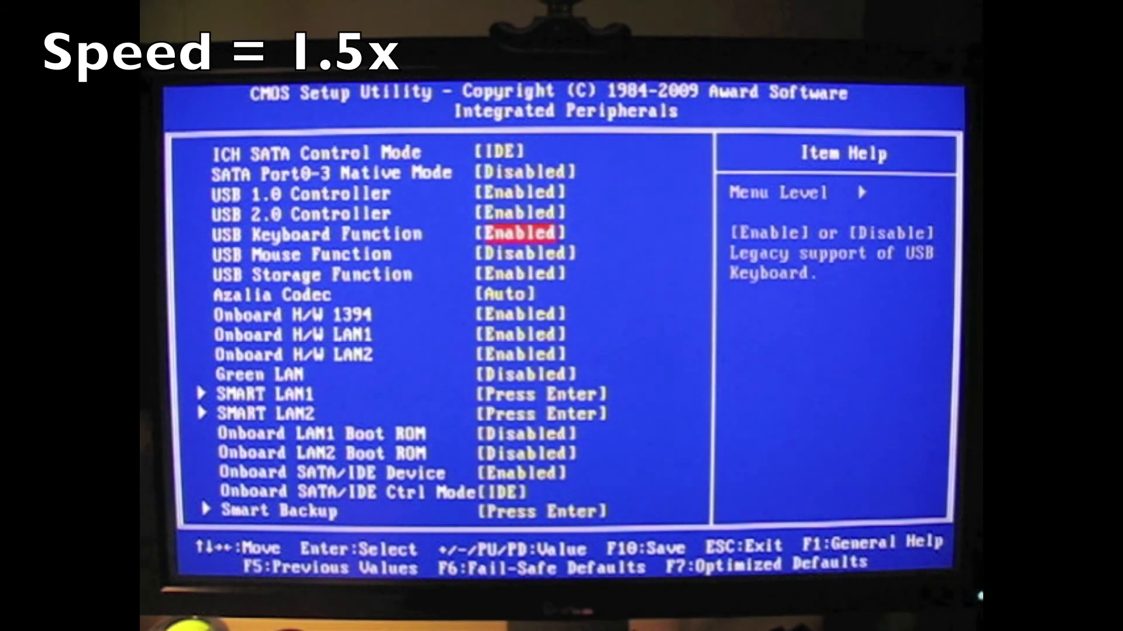
key(Escape)
Step: Look over Power Management Setup and PC Health Status, then save settings and restart
key(Down)
key(Return)
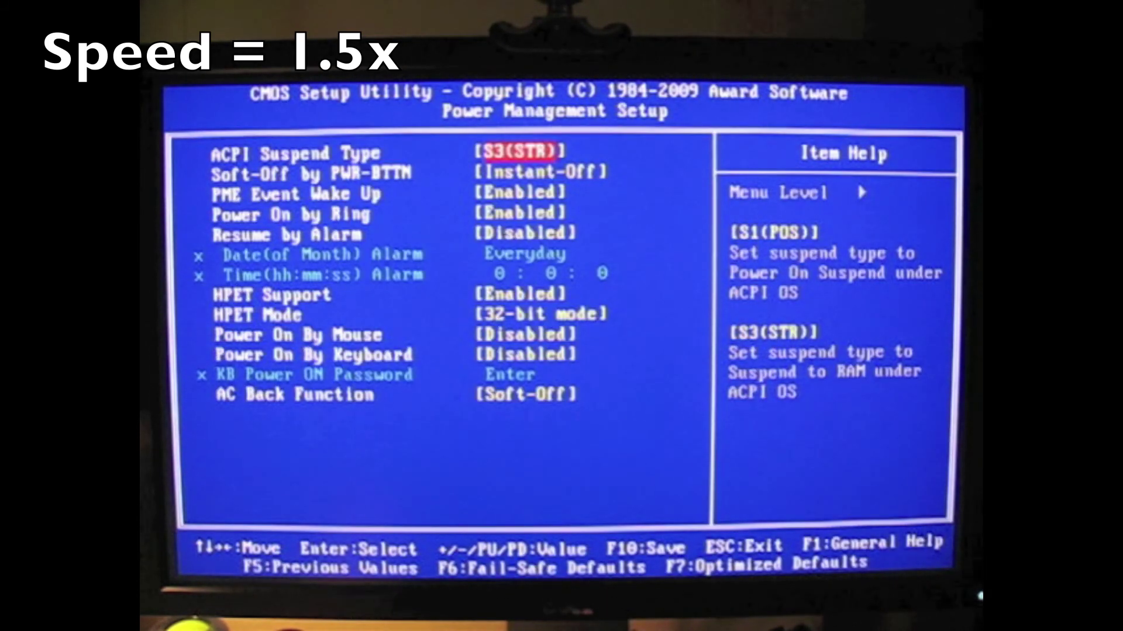
key(Escape)
key(Down)
key(Return)
key(Down)
key(Down)
key(Down)
key(Down)
key(Down)
key(Down)
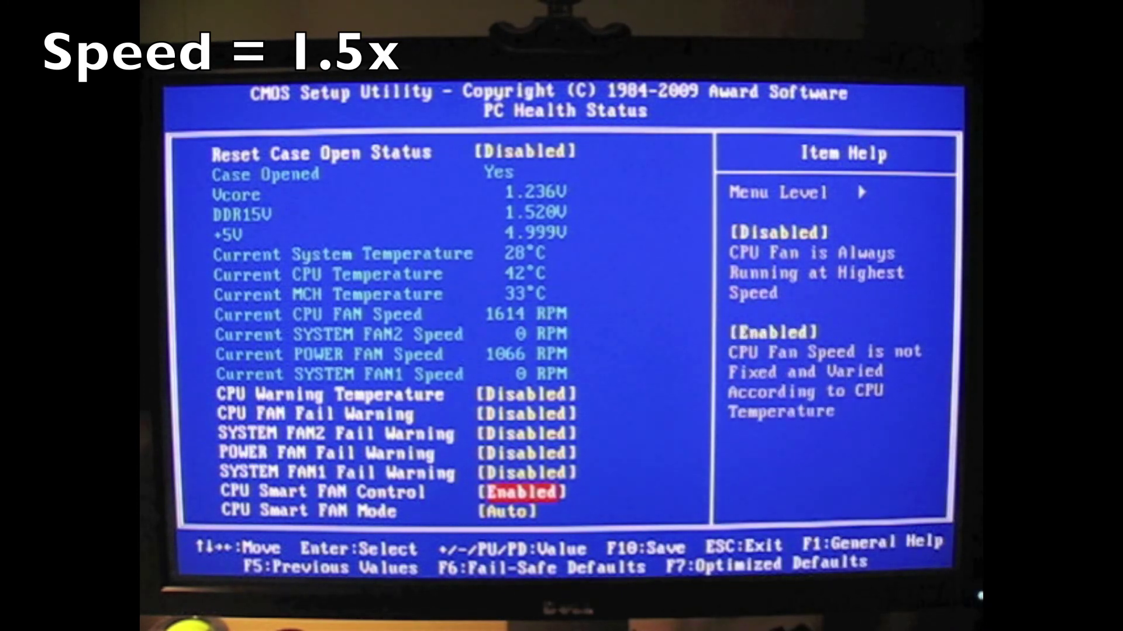
key(F10)
key(Return)
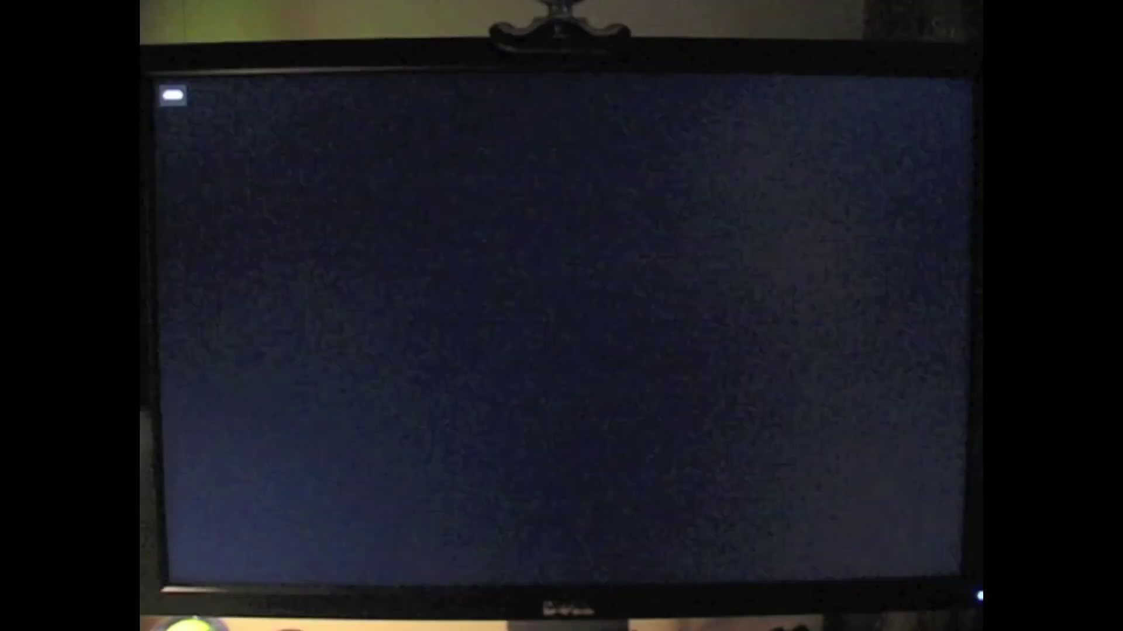
Step: Enter BIOS setup at boot and recheck the boot order in Advanced BIOS Features
key(Delete)
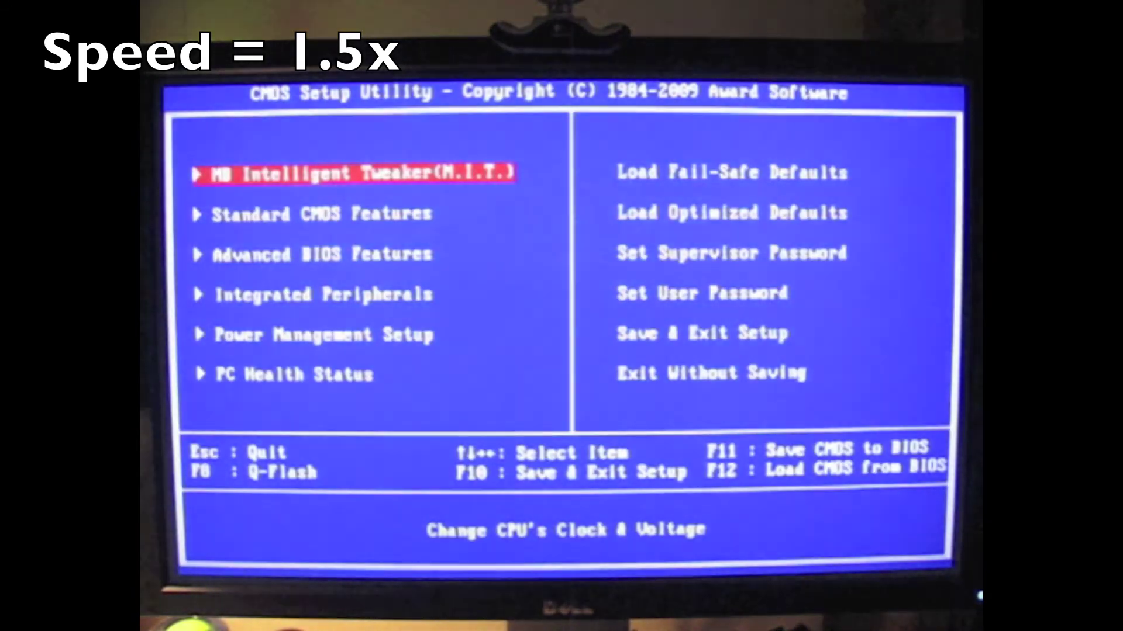
key(Down)
key(Down)
key(Return)
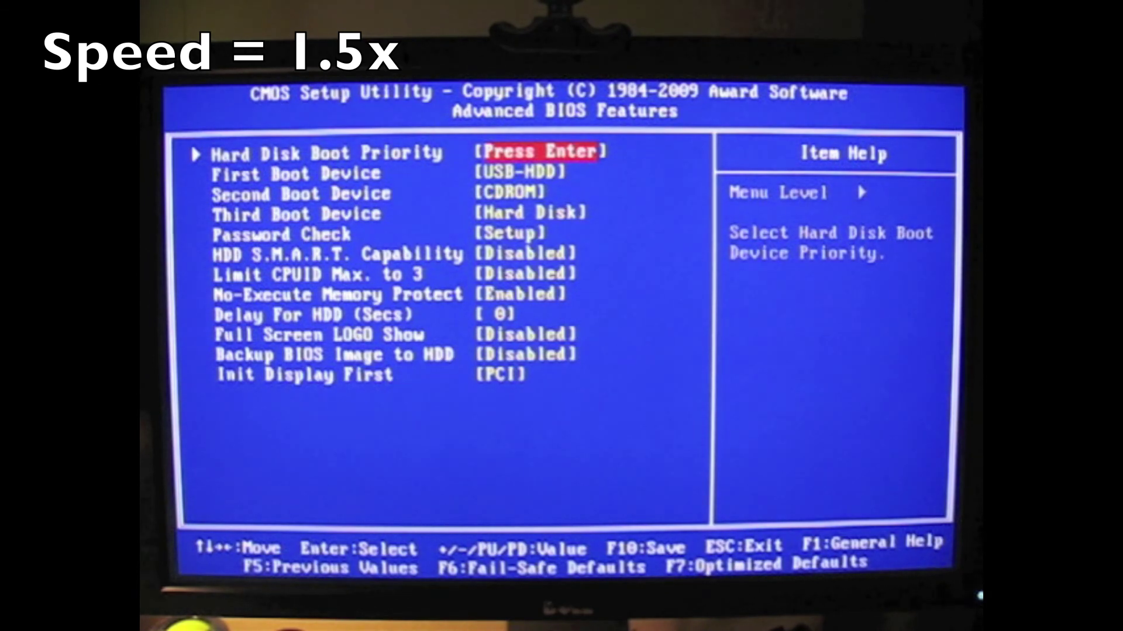
key(Escape)
key(Up)
key(Return)
Step: Set ICH SATA Control Mode to AHCI, then save settings and reboot
key(Escape)
key(Down)
key(Down)
key(Return)
key(Return)
key(Down)
key(Down)
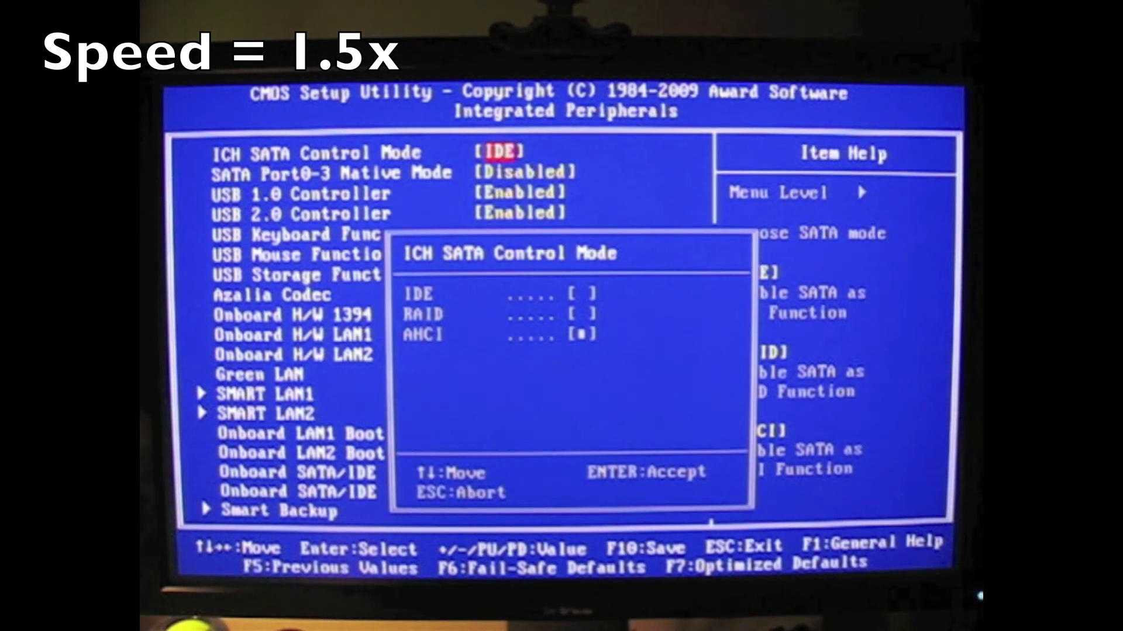
key(Return)
key(Escape)
key(F10)
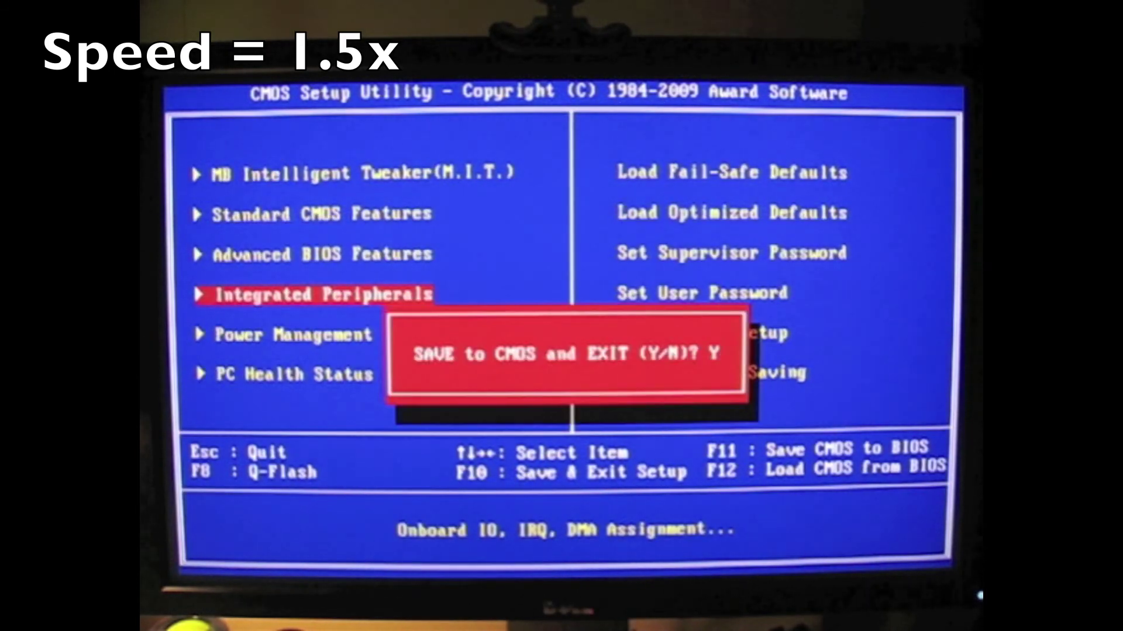
key(Return)
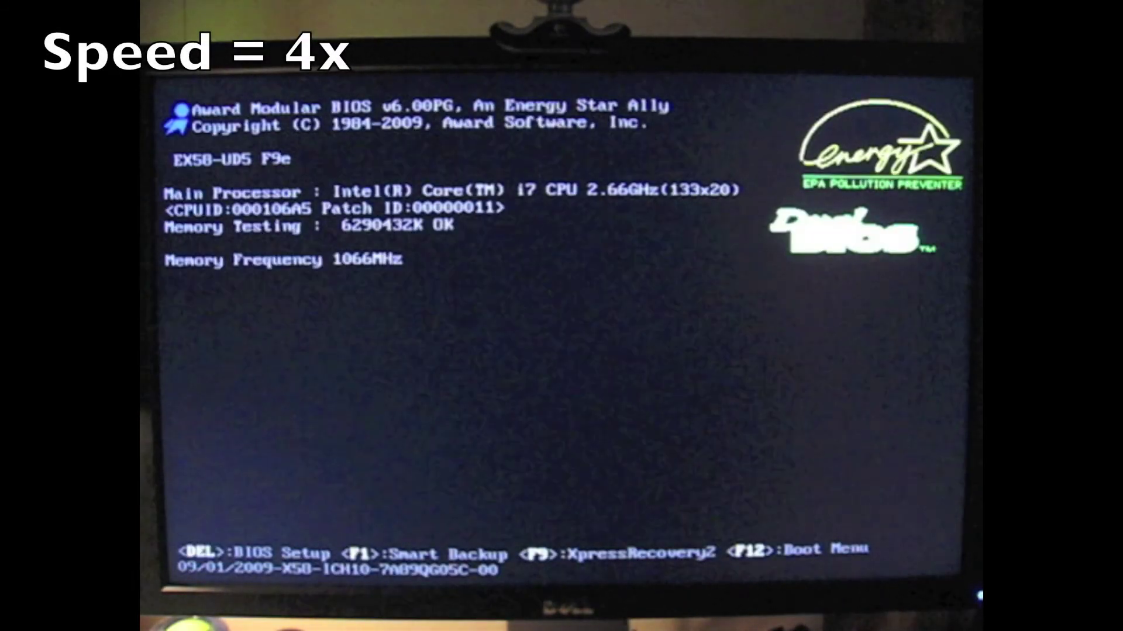